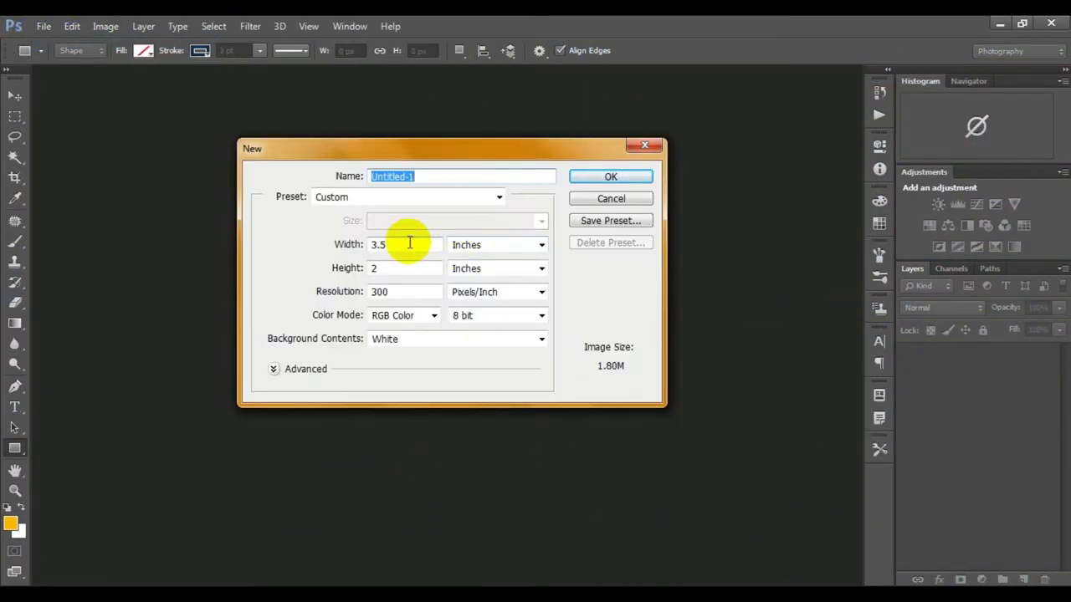
# - Create the 3.5 × 2 in, 300 ppi document and dock its window as a tab
pyautogui.press('Tab')
pyautogui.press('Tab')
pyautogui.click(596, 178)
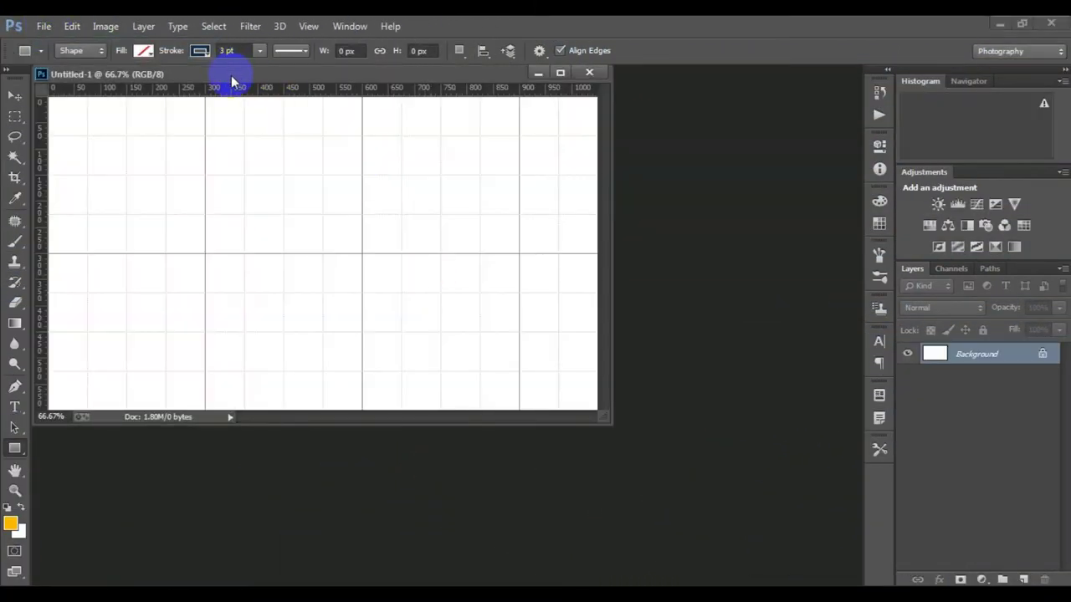
pyautogui.moveTo(231, 75)
pyautogui.mouseDown()
pyautogui.moveTo(361, 79)
pyautogui.moveTo(354, 72)
pyautogui.mouseUp()
# - Hide the grid and pick dark grey 2c2c2b as the foreground colour
pyautogui.click(307, 26)
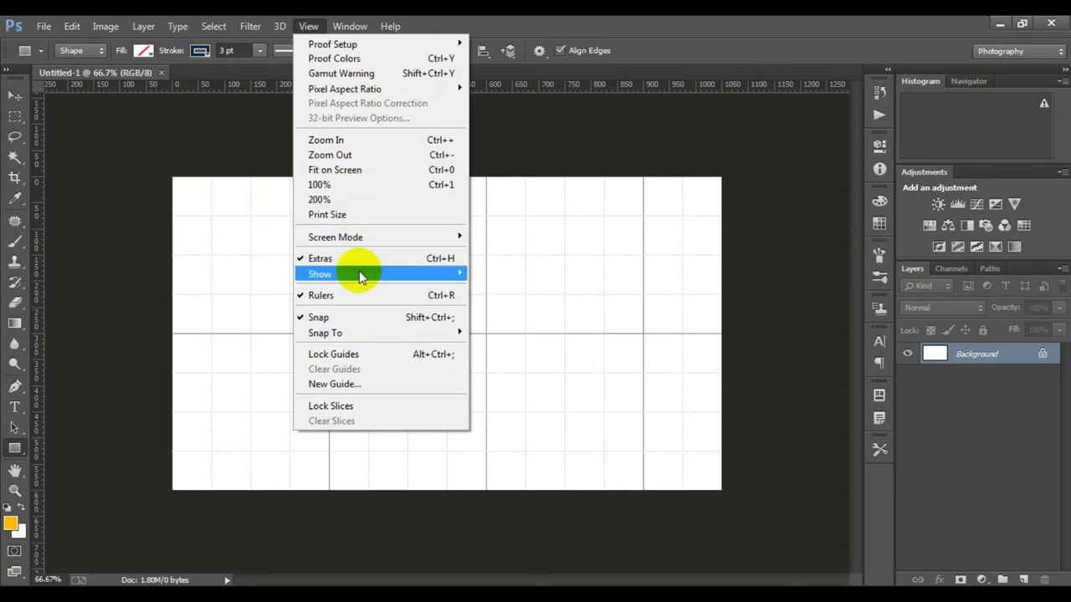
pyautogui.click(507, 313)
pyautogui.click(308, 26)
pyautogui.click(170, 479)
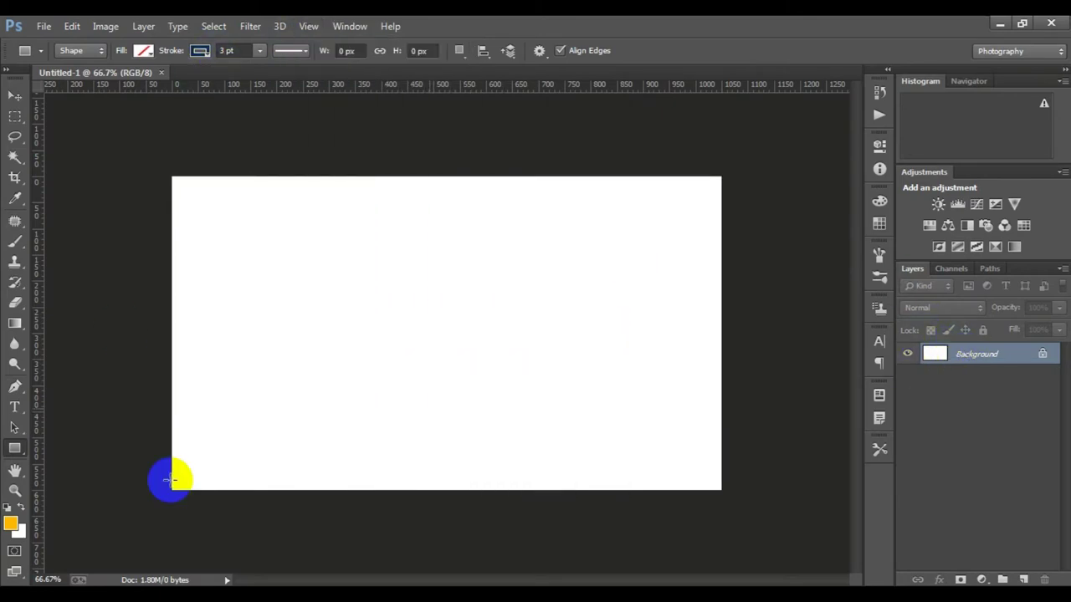
pyautogui.click(11, 526)
pyautogui.click(542, 303)
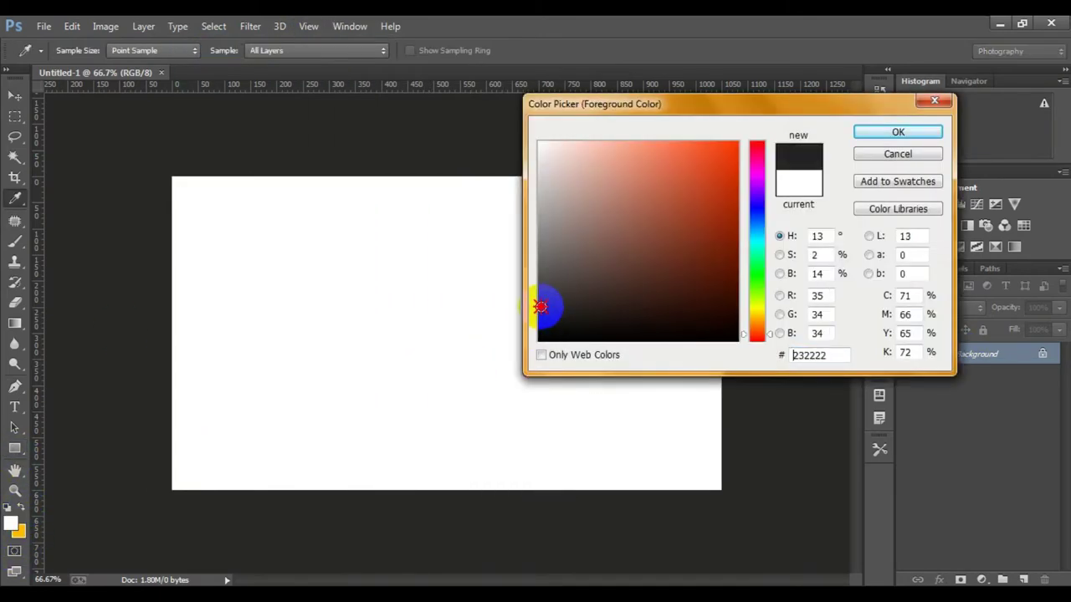
# - Draw a dark grey-filled rectangle covering the whole canvas
pyautogui.click(879, 131)
pyautogui.moveTo(172, 176)
pyautogui.mouseDown()
pyautogui.moveTo(677, 517)
pyautogui.moveTo(732, 496)
pyautogui.mouseUp()
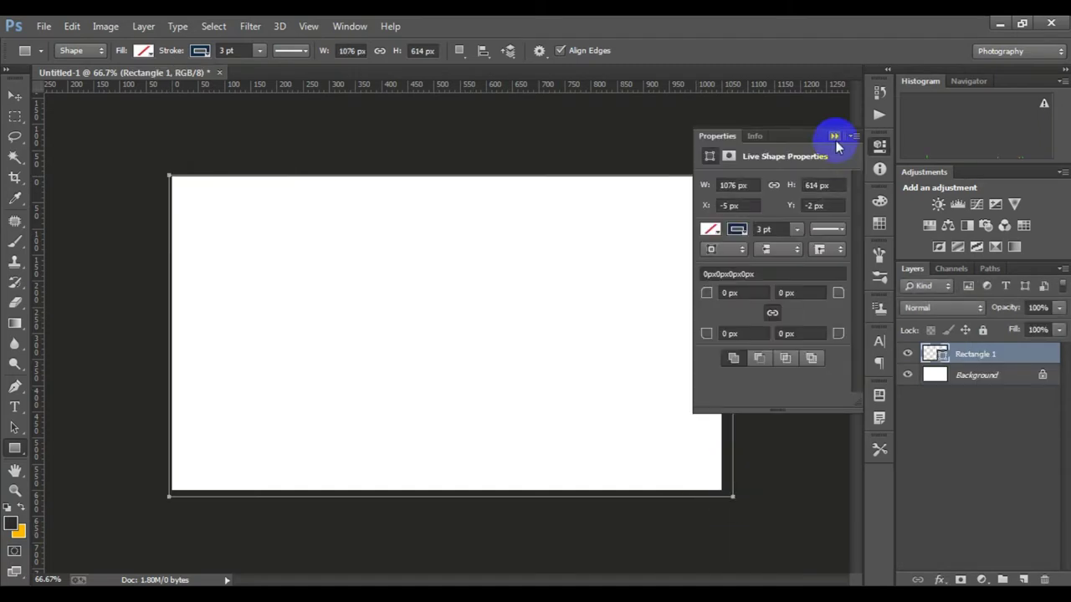
pyautogui.click(710, 229)
pyautogui.click(826, 148)
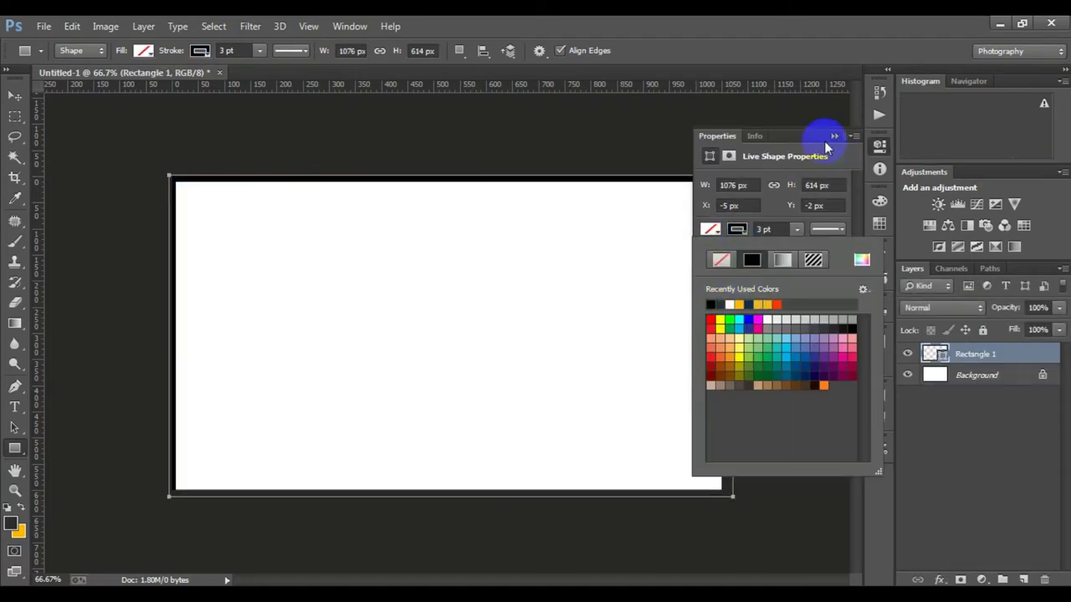
pyautogui.click(735, 231)
pyautogui.click(837, 136)
pyautogui.click(937, 375)
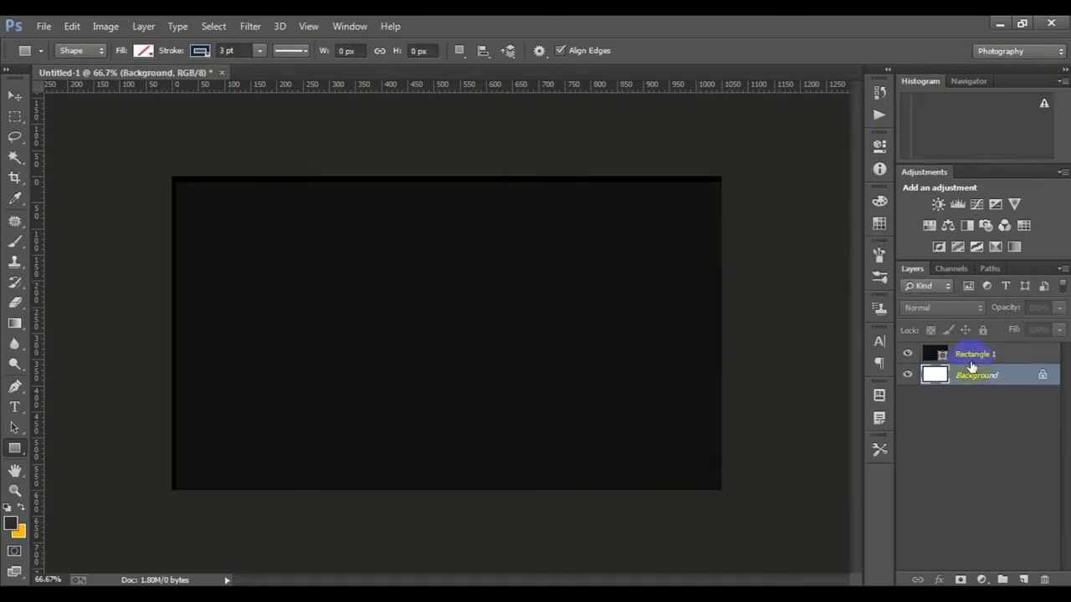
pyautogui.click(937, 355)
# - Rasterize the Rectangle 1 layer and lower its opacity to 92%
pyautogui.hotkey('ctrl', 't')
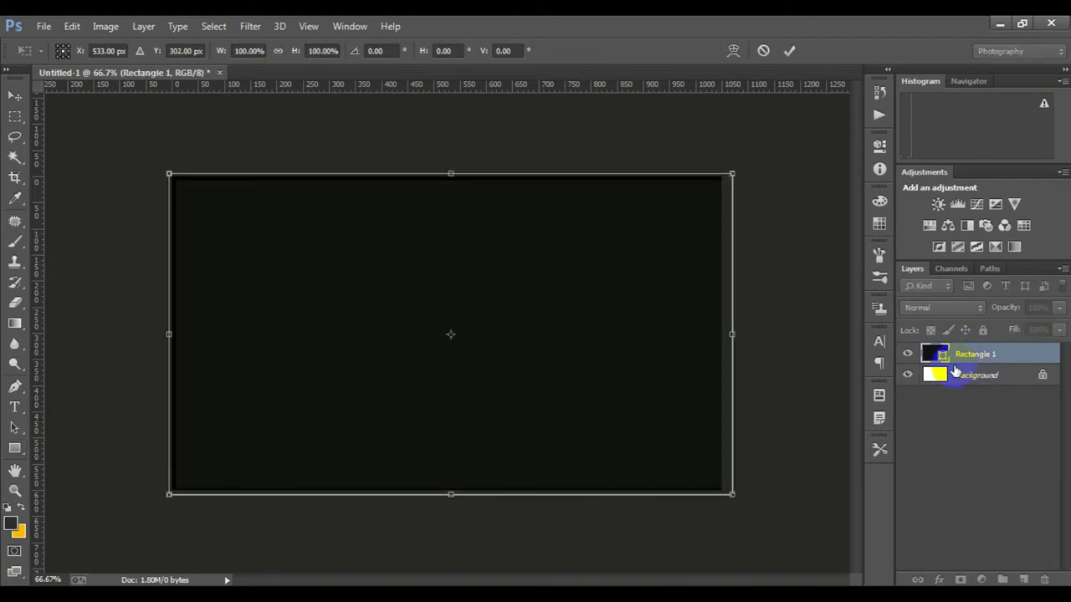
pyautogui.press('Return')
pyautogui.click(989, 537)
pyautogui.click(1014, 392)
pyautogui.rightClick(979, 353)
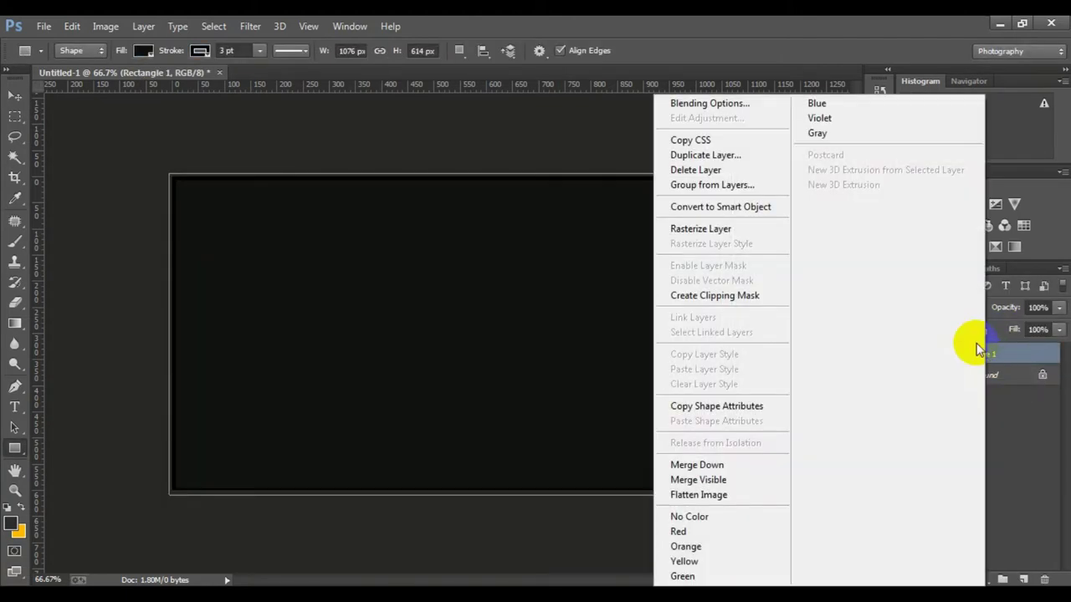
pyautogui.click(705, 231)
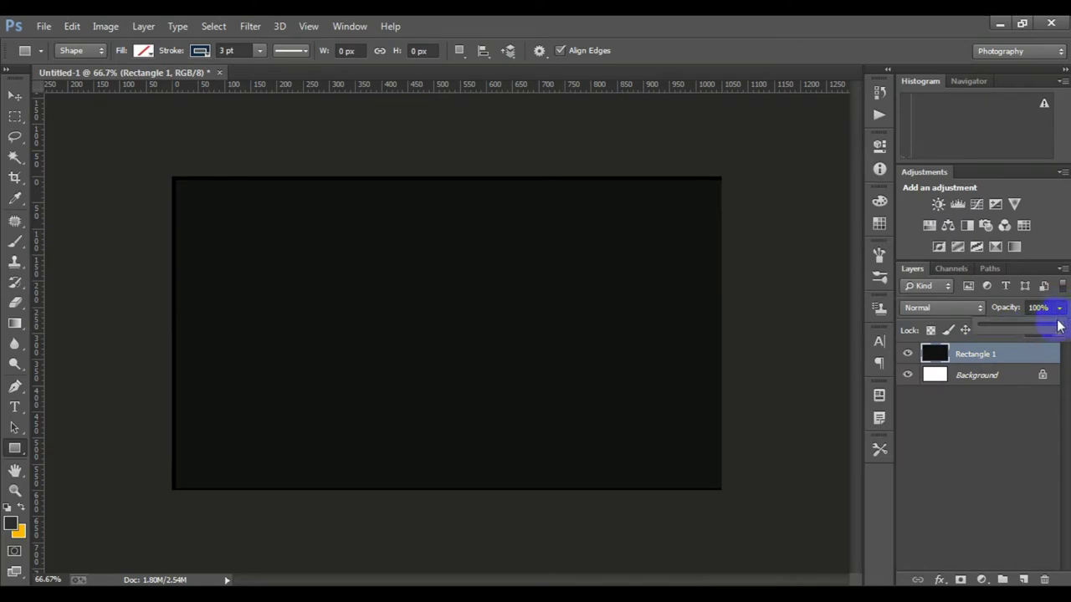
pyautogui.moveTo(1058, 326); pyautogui.dragTo(1054, 328)
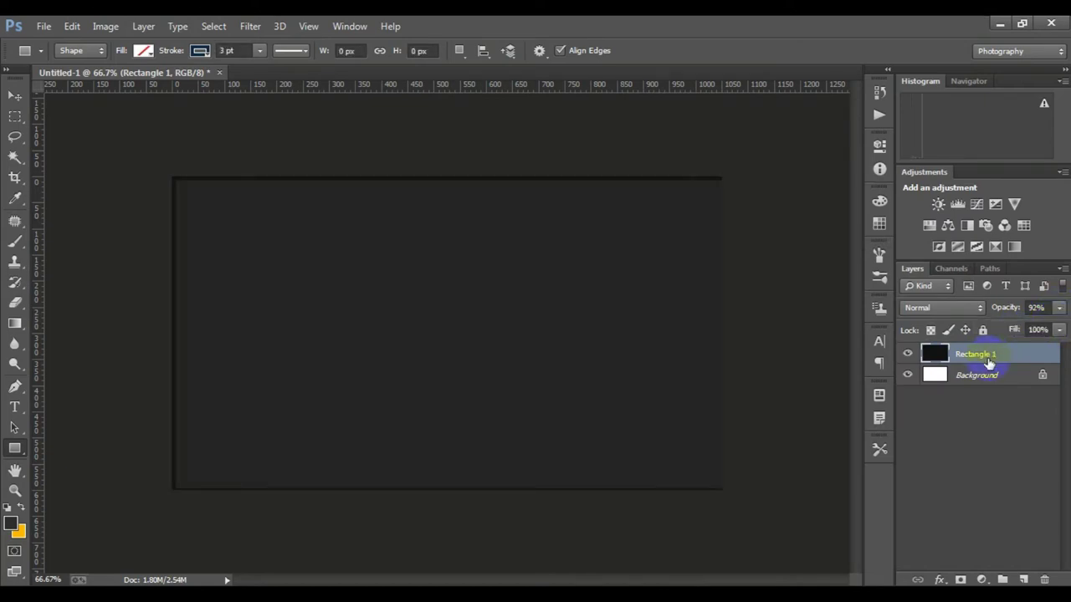
# - Shift the dark rectangle slightly up-left and enlarge it past the canvas edges
pyautogui.hotkey('ctrl', 't')
pyautogui.moveTo(675, 352); pyautogui.dragTo(612, 337)
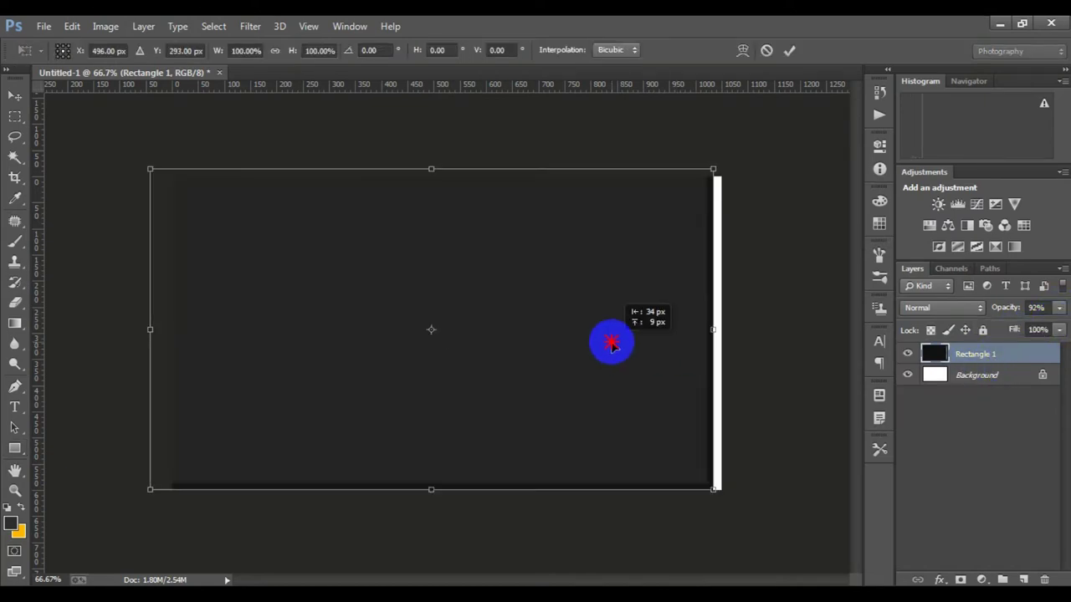
pyautogui.moveTo(712, 485); pyautogui.dragTo(770, 520)
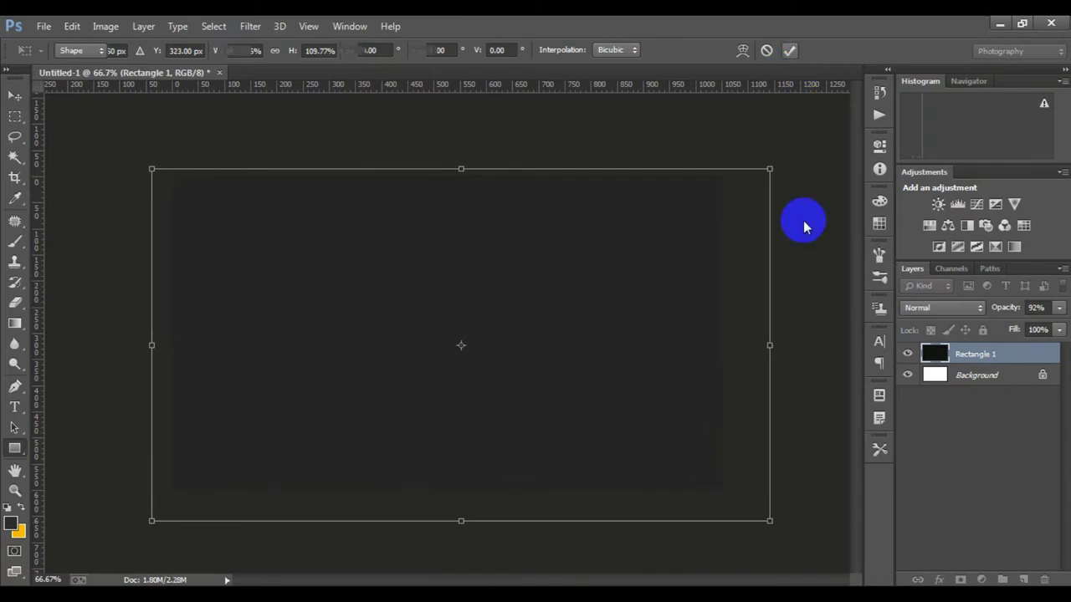
pyautogui.press('Return')
pyautogui.click(980, 373)
pyautogui.click(1002, 353)
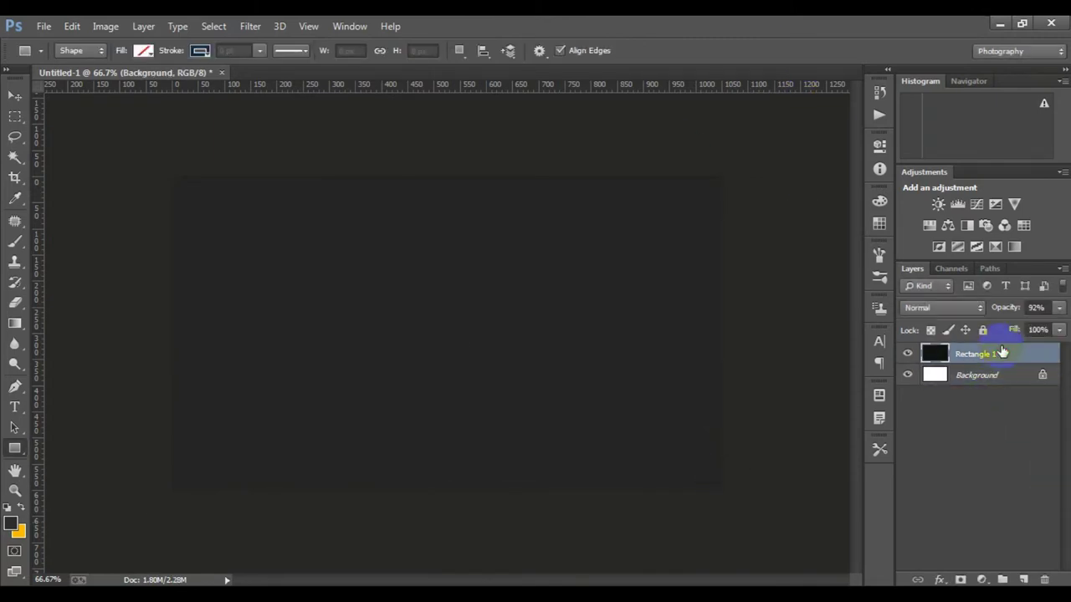
# - Turn the grid back on and set the foreground colour to ffb800
pyautogui.click(309, 27)
pyautogui.moveTo(319, 275)
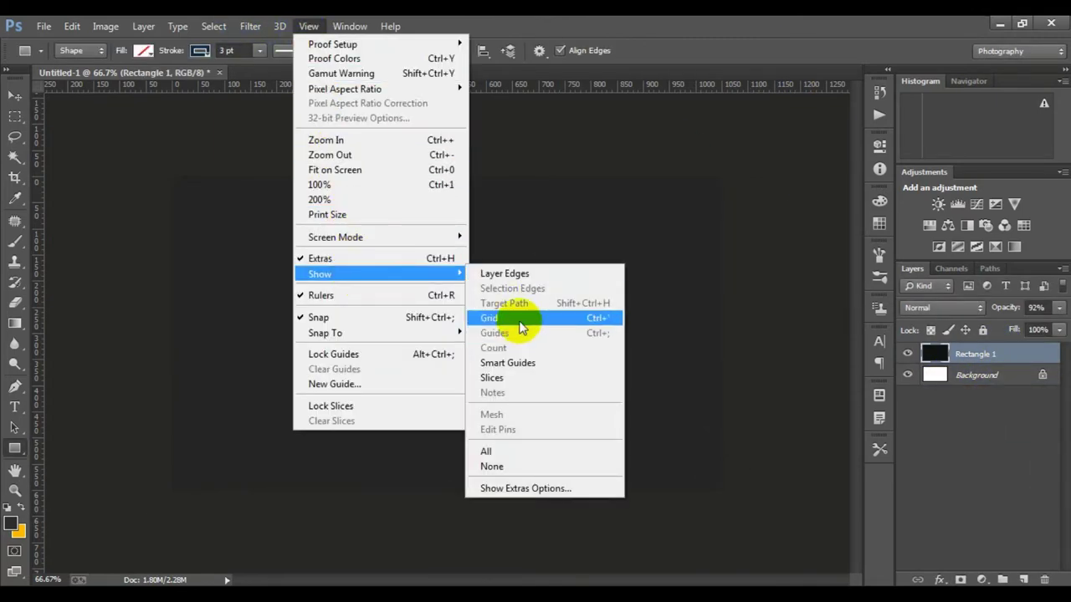
pyautogui.click(519, 325)
pyautogui.click(12, 525)
pyautogui.click(731, 145)
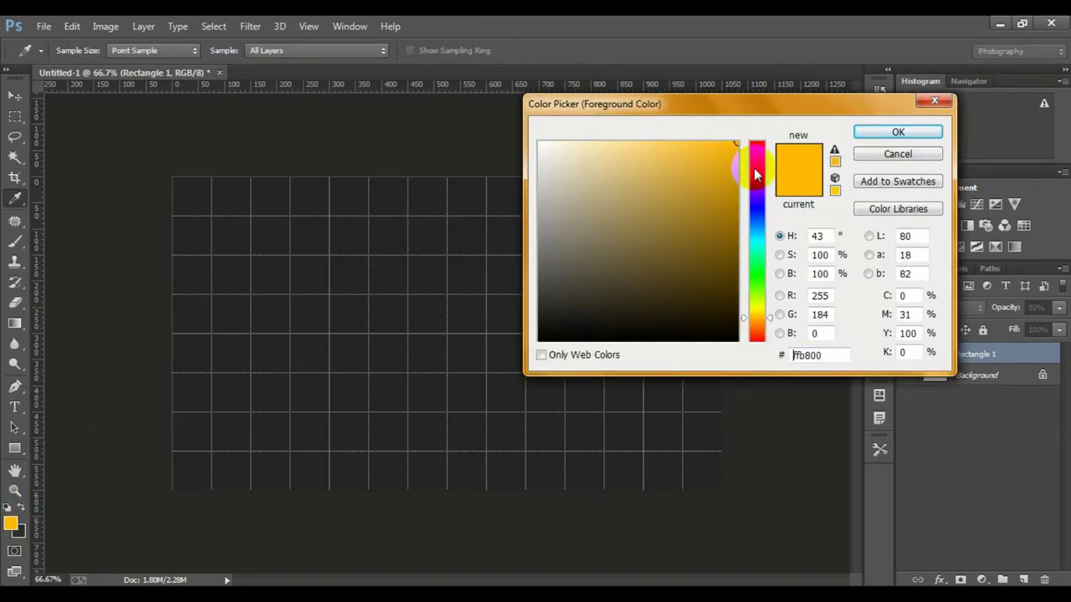
pyautogui.click(928, 134)
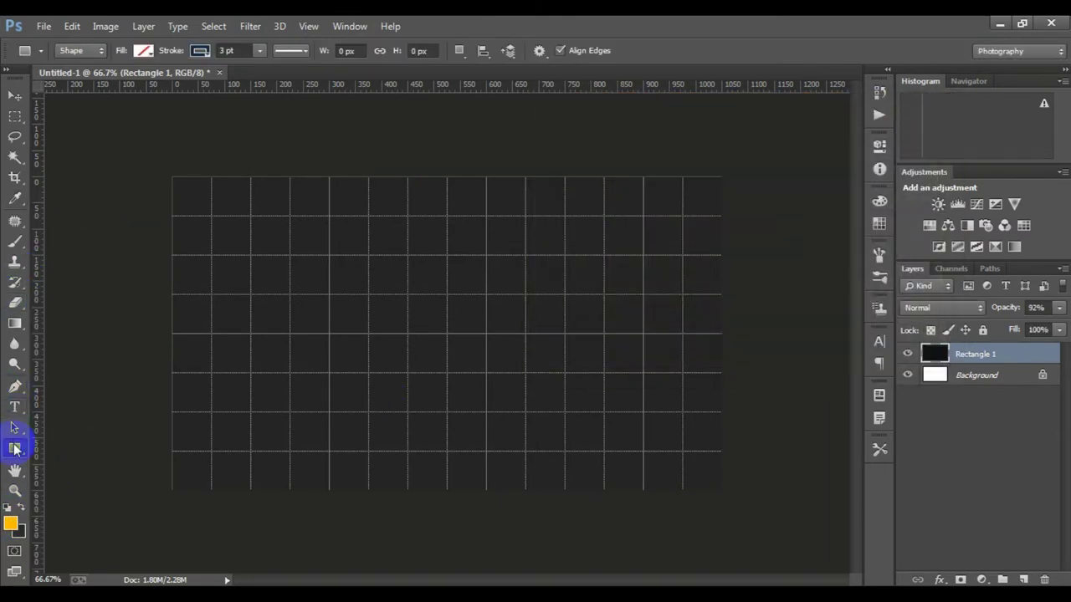
# - Draw a 75 × 600 px bar along the right edge with yellow fill and stroke
pyautogui.moveTo(683, 173); pyautogui.dragTo(725, 493)
pyautogui.hotkey('ctrl', '+')
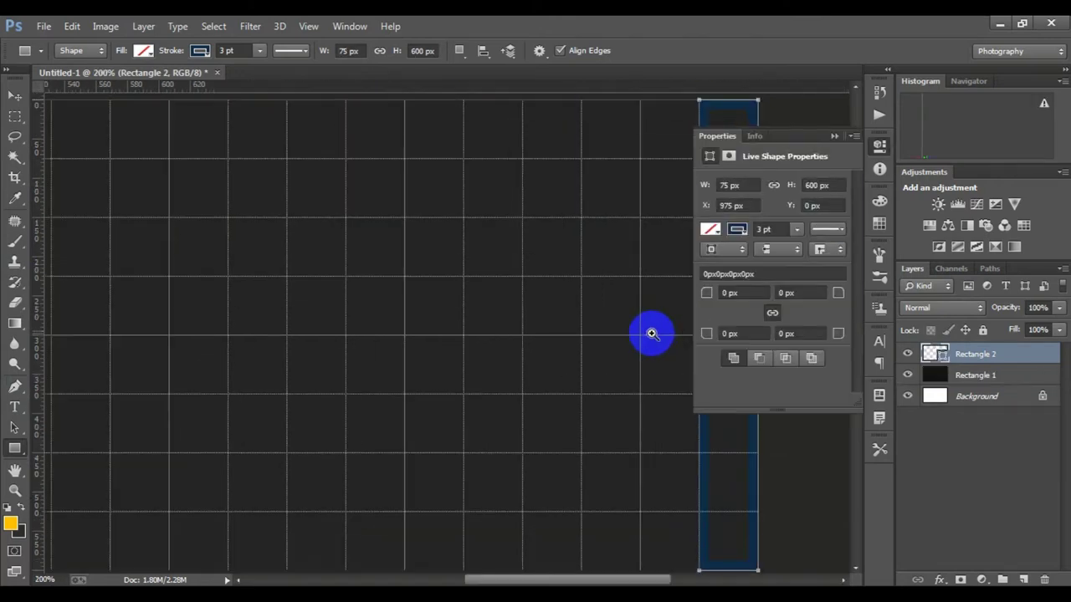
pyautogui.moveTo(650, 332)
pyautogui.mouseDown()
pyautogui.moveTo(547, 347)
pyautogui.moveTo(792, 185)
pyautogui.mouseUp()
pyautogui.moveTo(536, 372)
pyautogui.mouseDown()
pyautogui.moveTo(179, 449)
pyautogui.moveTo(212, 385)
pyautogui.mouseUp()
pyautogui.click(737, 231)
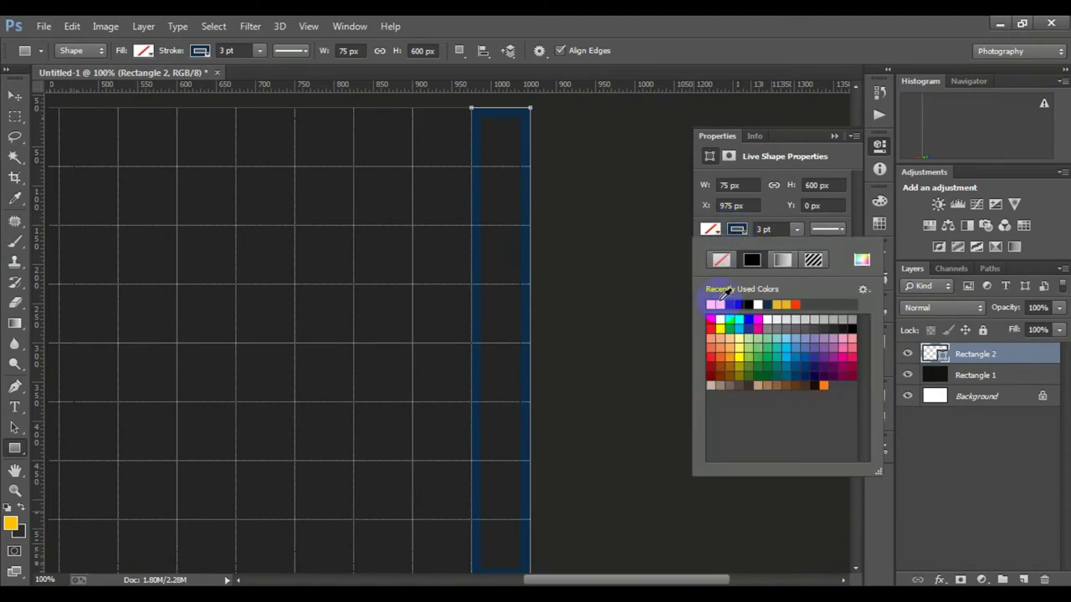
pyautogui.click(715, 305)
pyautogui.click(710, 228)
pyautogui.click(941, 375)
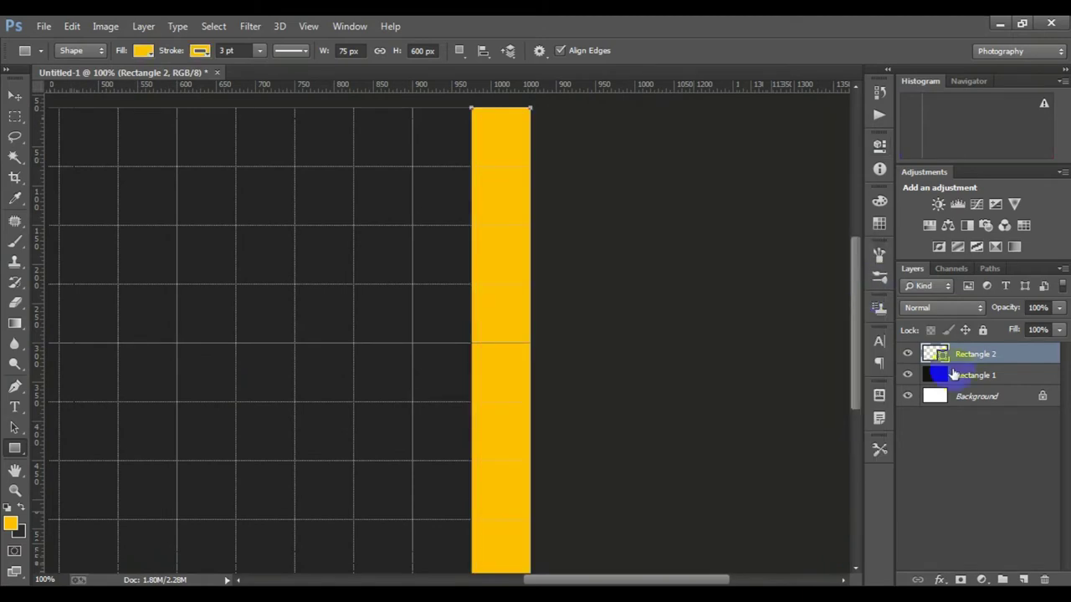
pyautogui.click(975, 396)
pyautogui.hotkey('ctrl', '-')
# - Duplicate the yellow bar and move the copy to the grid's left edge
pyautogui.click(988, 398)
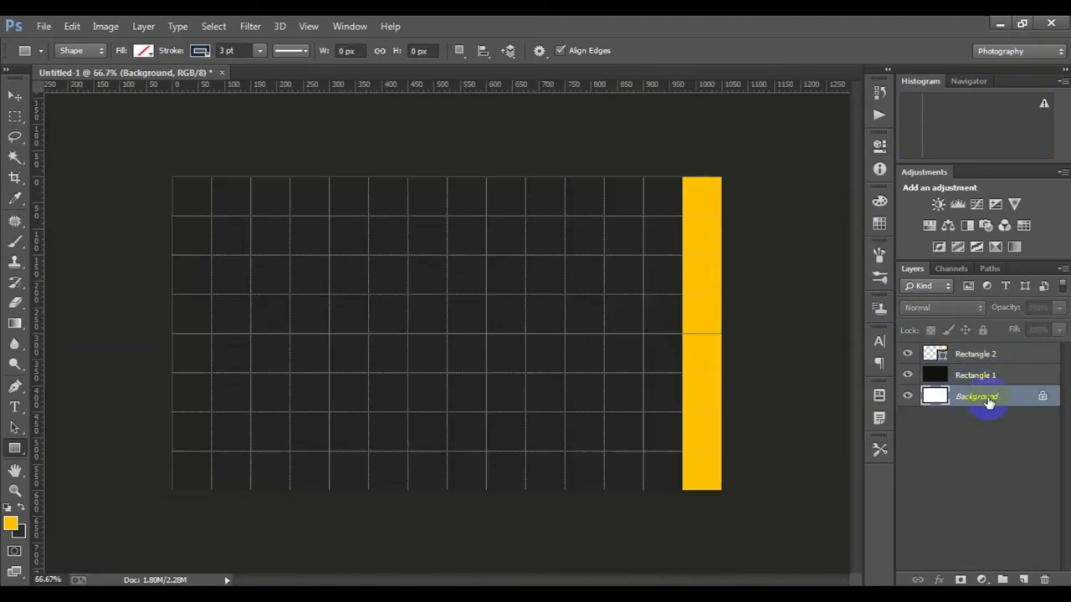
pyautogui.moveTo(1007, 358); pyautogui.dragTo(1024, 578)
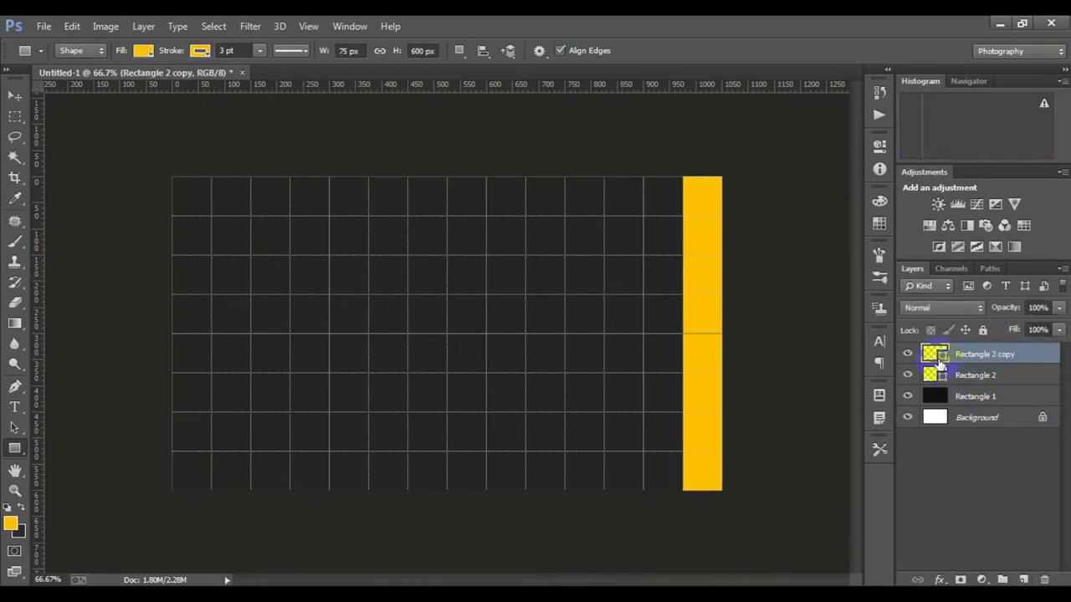
pyautogui.hotkey('ctrl', 't')
pyautogui.moveTo(708, 299); pyautogui.dragTo(239, 301)
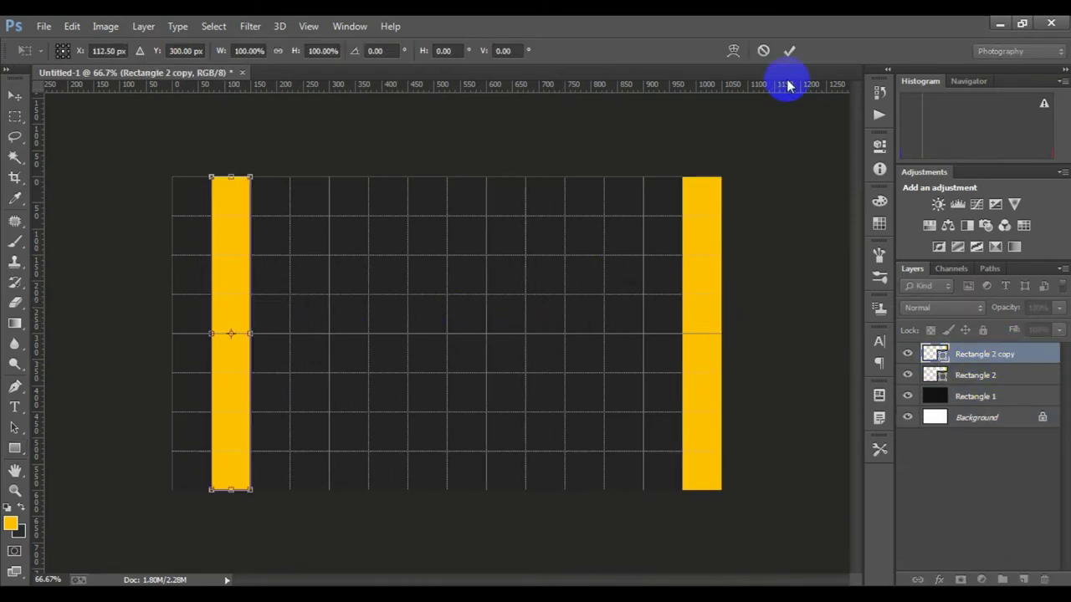
pyautogui.click(789, 50)
pyautogui.click(955, 426)
pyautogui.scroll(1, 276, 447)
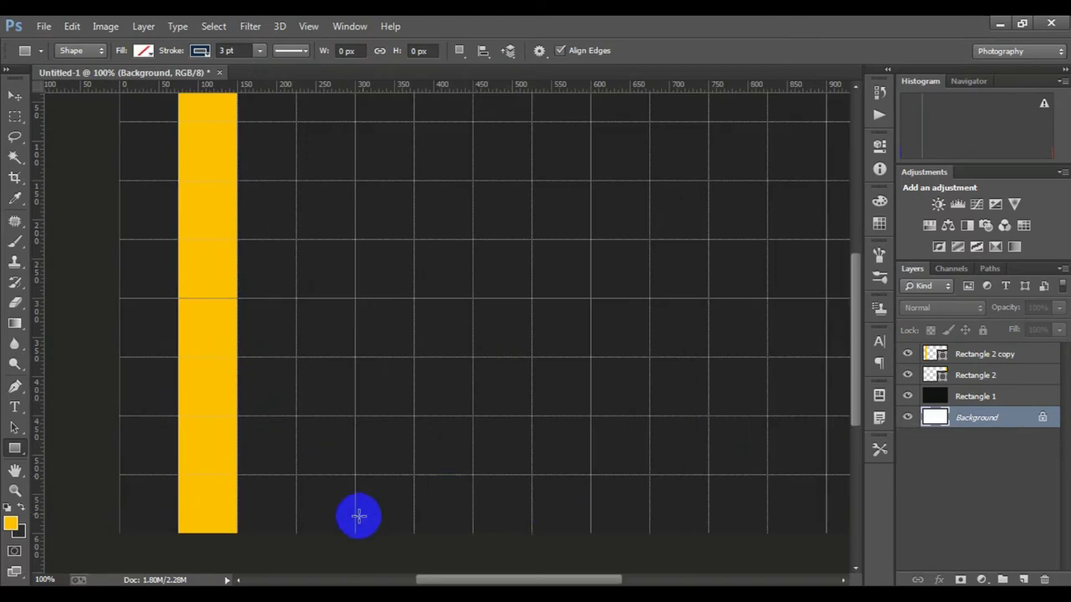
pyautogui.click(968, 358)
pyautogui.hotkey('ctrl', 't')
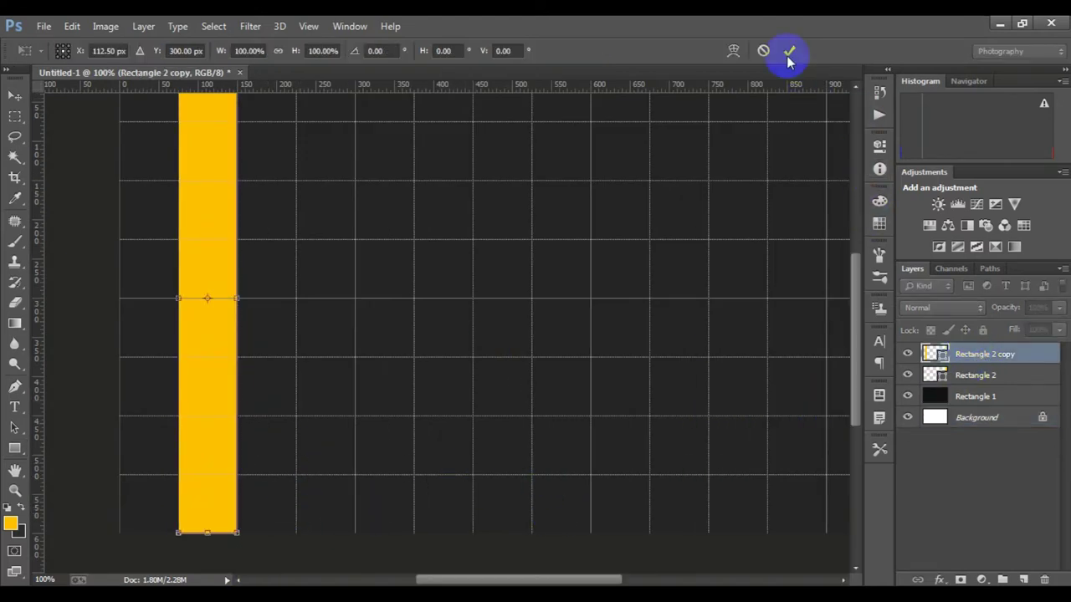
pyautogui.click(789, 50)
pyautogui.scroll(-1, 574, 242)
# - Duplicate the left bar, rotate it horizontal, and nudge it up about 10 px
pyautogui.moveTo(983, 354); pyautogui.dragTo(1027, 576)
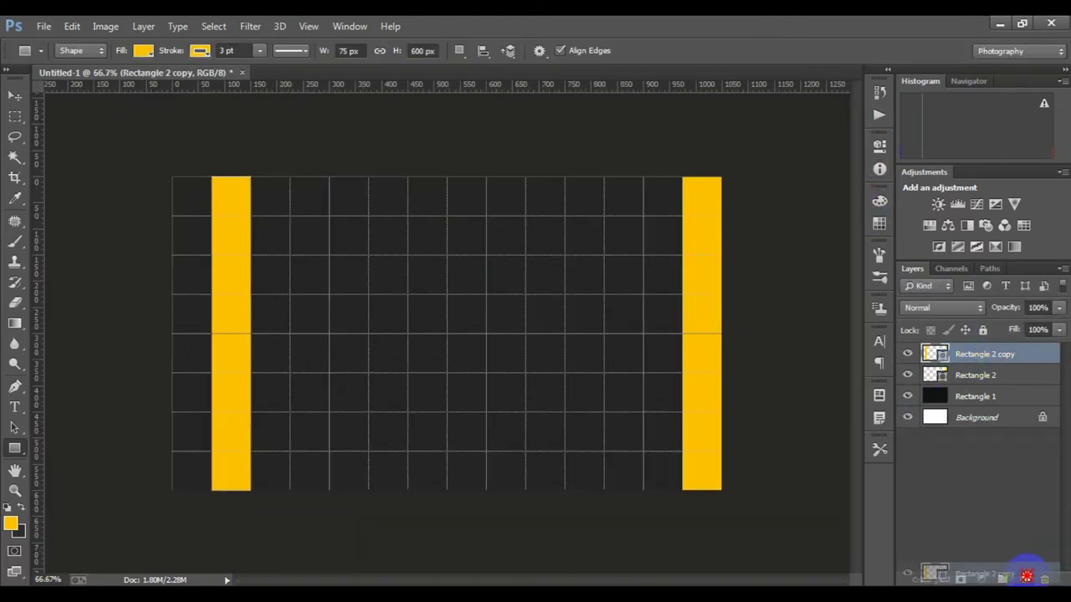
pyautogui.hotkey('ctrl', 't')
pyautogui.moveTo(347, 508); pyautogui.dragTo(91, 418)
pyautogui.moveTo(346, 315); pyautogui.dragTo(875, 224)
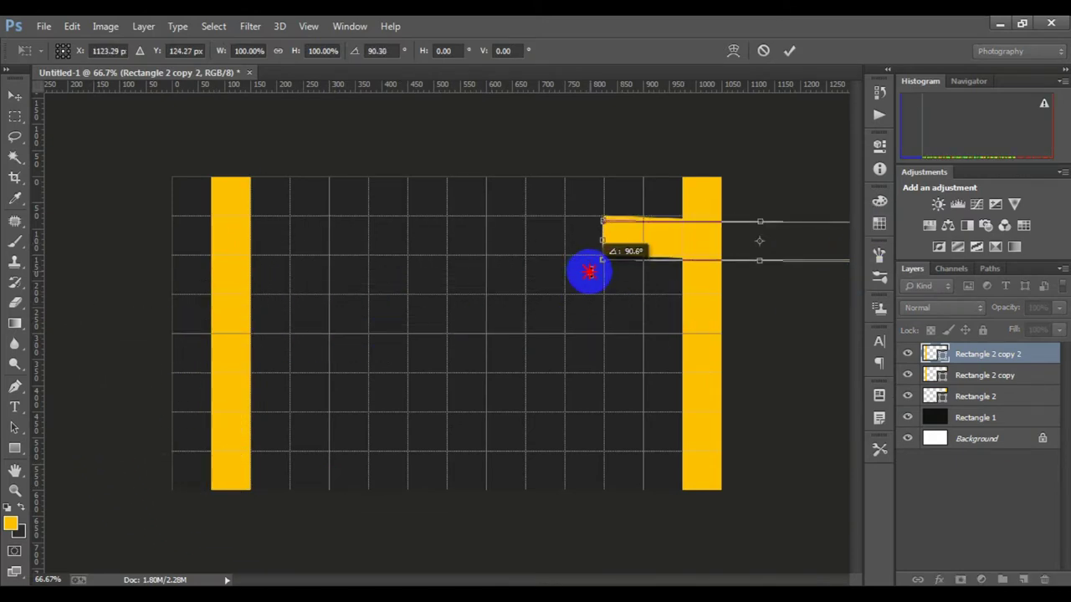
pyautogui.moveTo(589, 271); pyautogui.dragTo(592, 266)
pyautogui.hotkey('ctrl', '+')
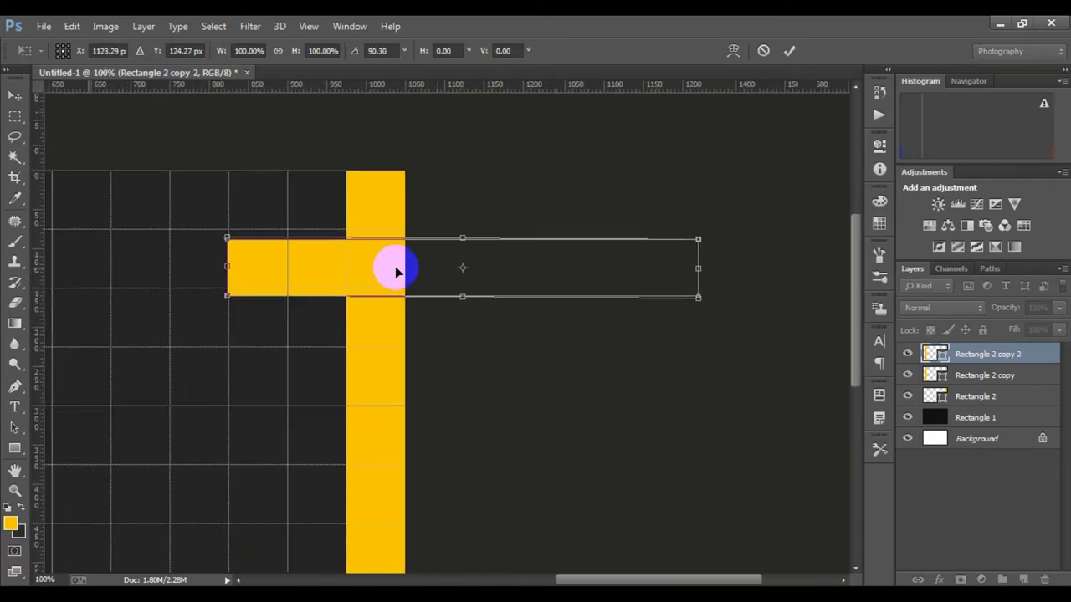
pyautogui.moveTo(397, 271); pyautogui.dragTo(398, 262)
pyautogui.click(789, 51)
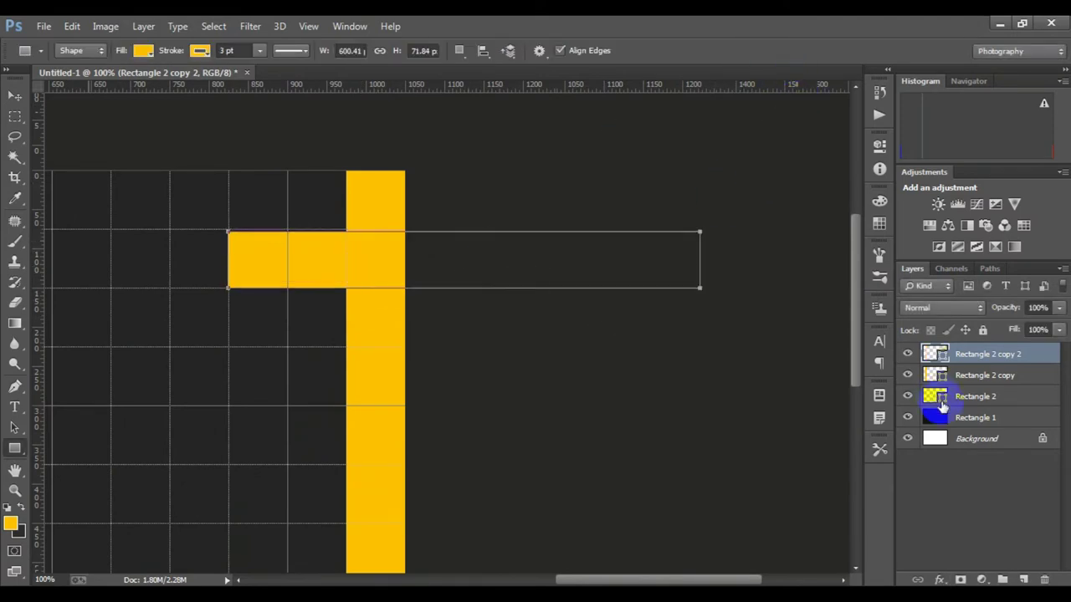
pyautogui.click(996, 438)
pyautogui.hotkey('ctrl', '-')
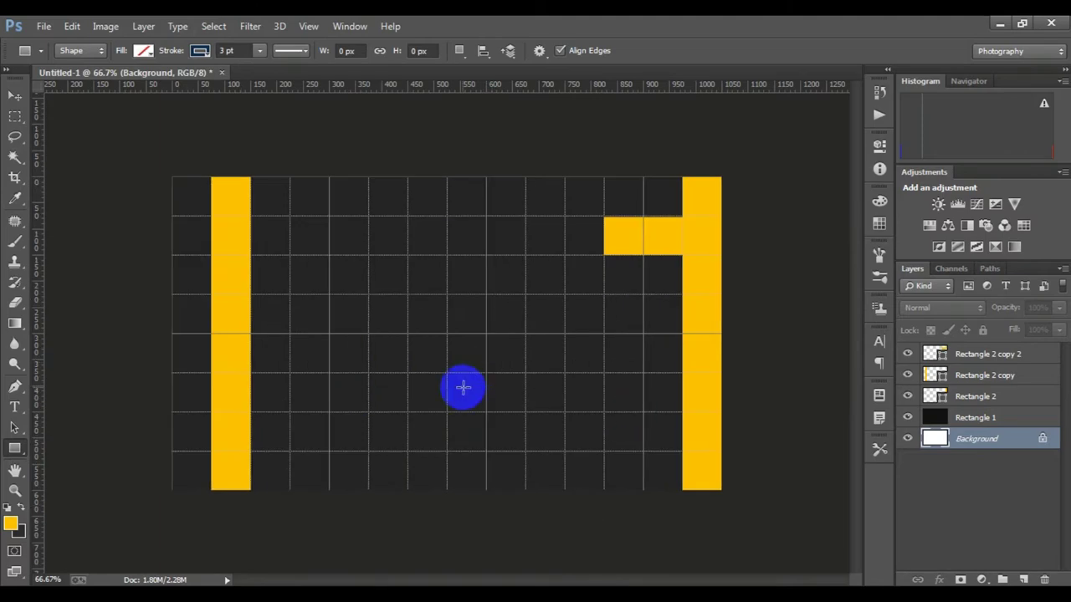
# - Rasterize the Rectangle 2 and Rectangle 2 copy 2 bar layers
pyautogui.rightClick(990, 403)
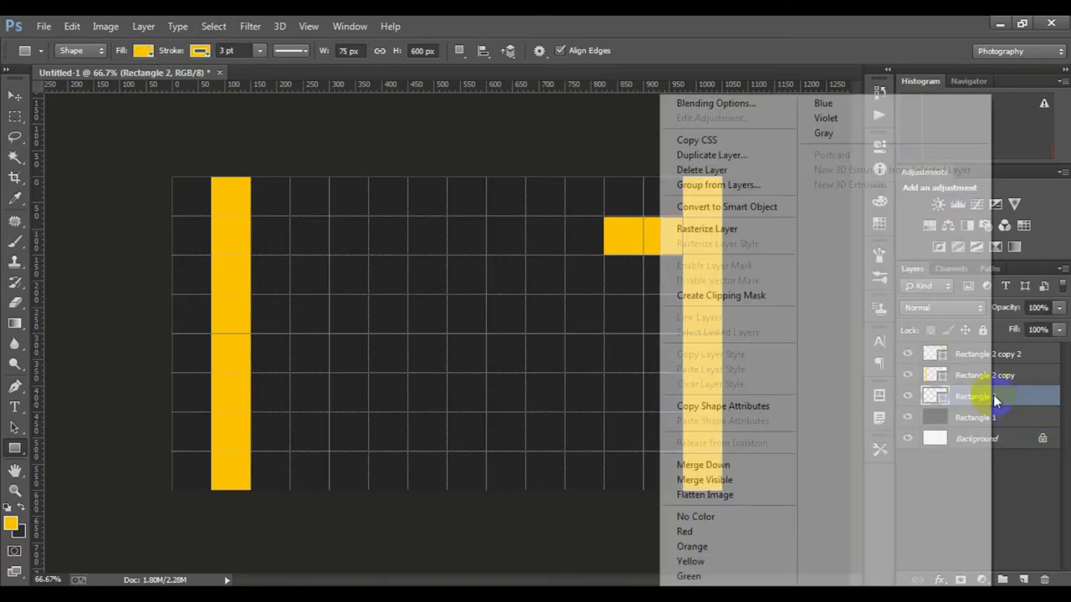
pyautogui.click(728, 229)
pyautogui.click(1000, 375)
pyautogui.rightClick(979, 358)
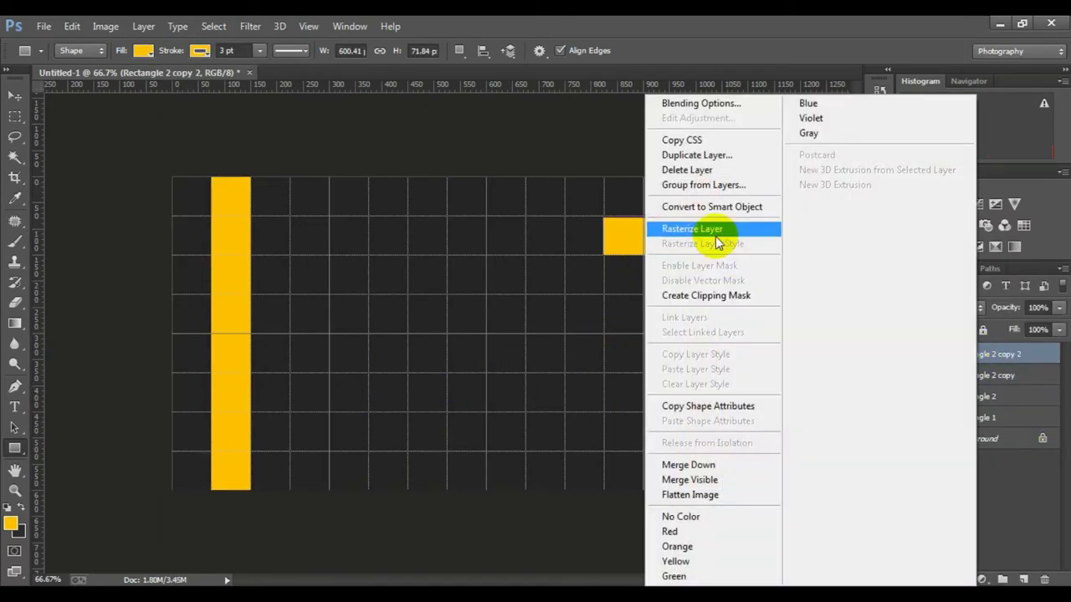
pyautogui.click(717, 234)
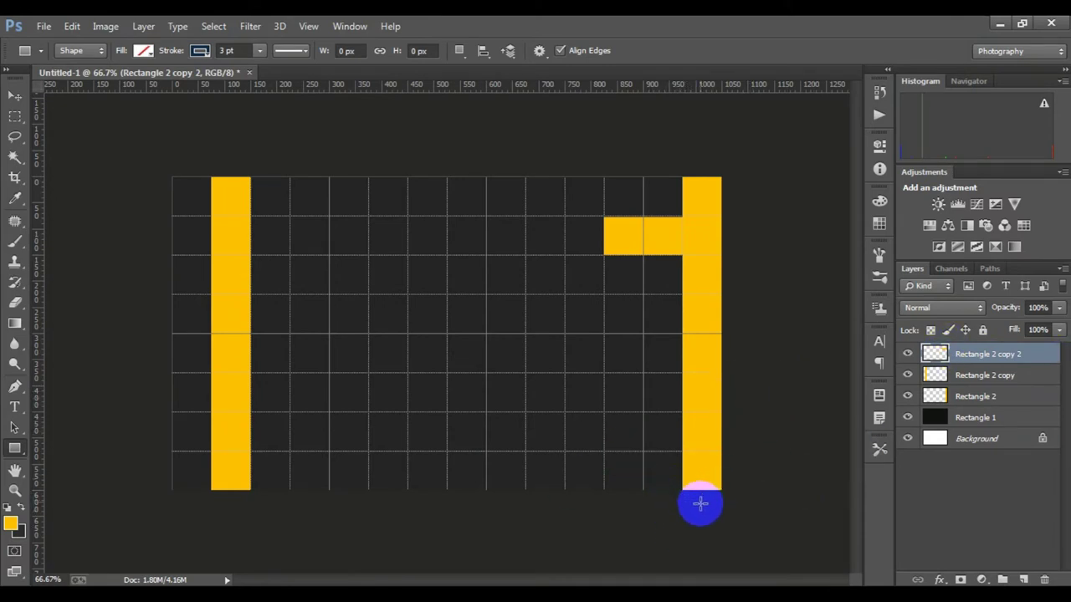
# - Zoom in on the bar joint and stretch the horizontal bar to about 104% height
pyautogui.click(715, 459)
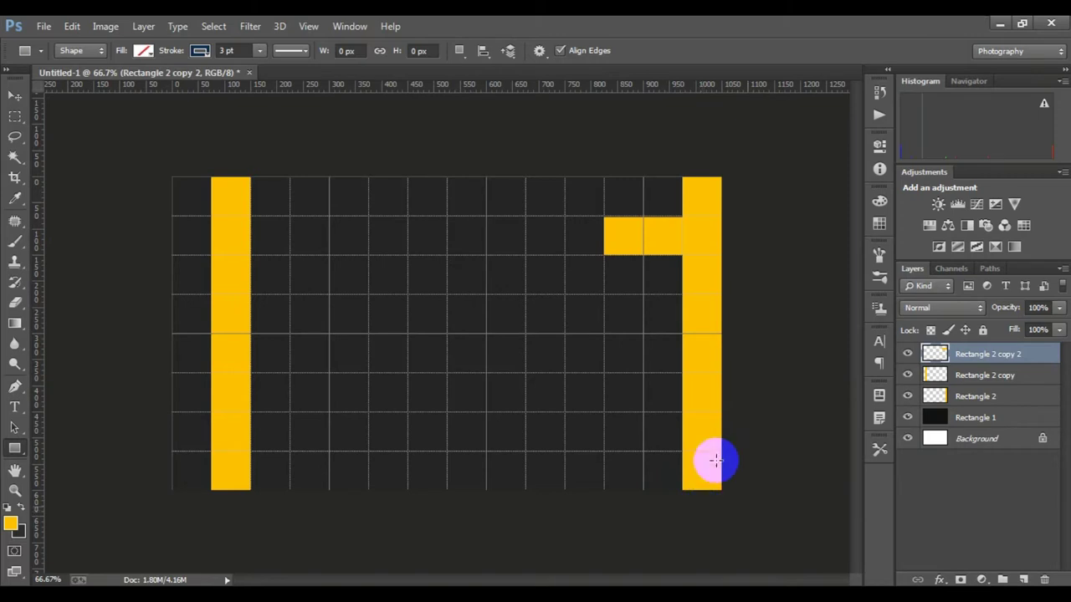
pyautogui.keyDown('ctrl'); pyautogui.click(654, 269); pyautogui.keyUp('ctrl')
pyautogui.scroll(-1, 52, 450)
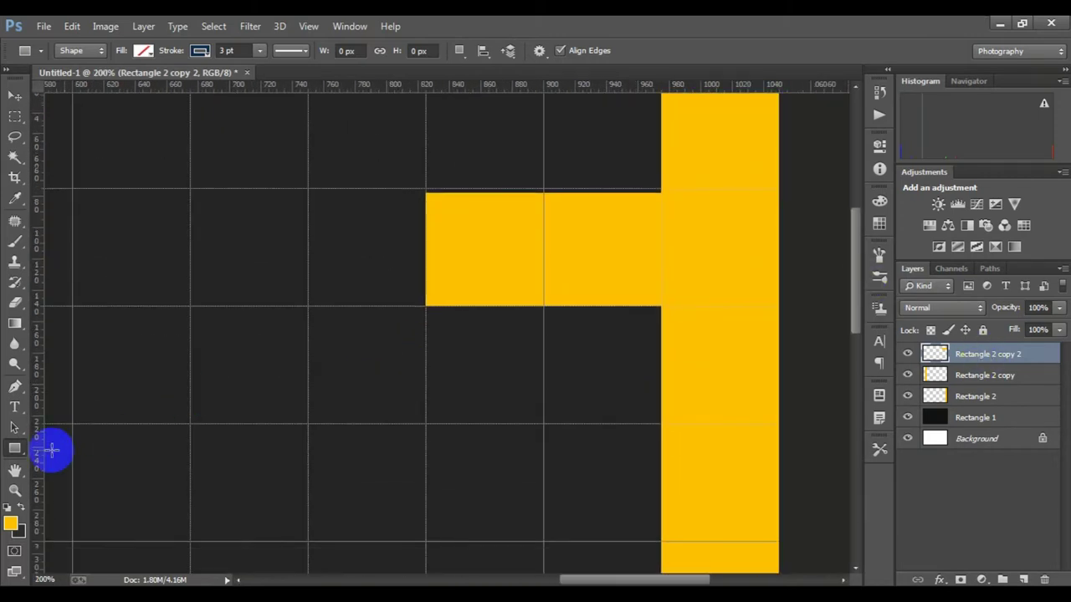
pyautogui.hotkey('ctrl', 't')
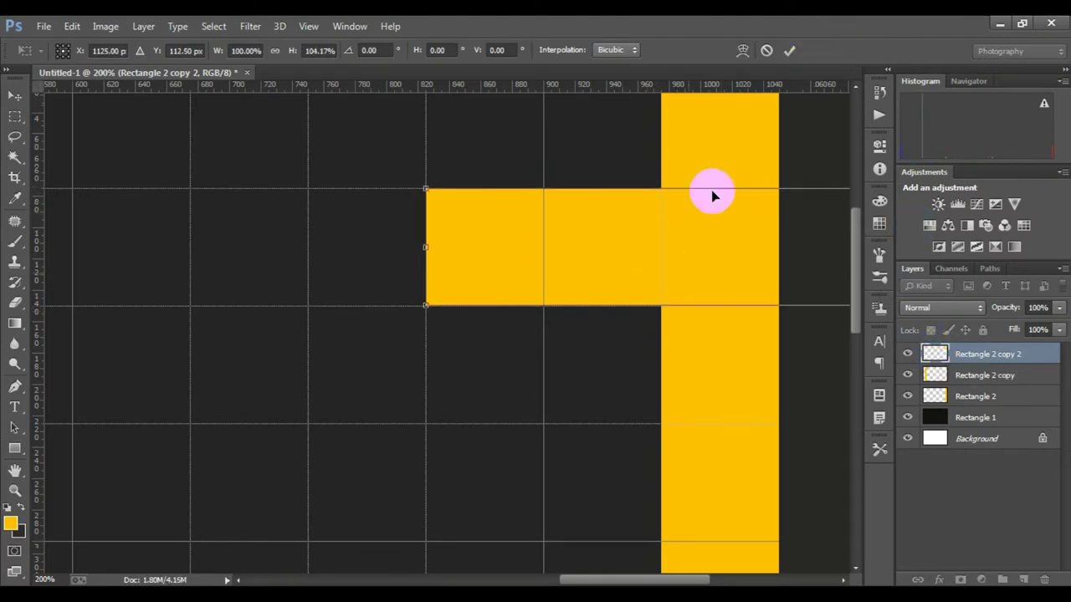
pyautogui.click(789, 50)
pyautogui.press('u')
pyautogui.scroll(1, 708, 332)
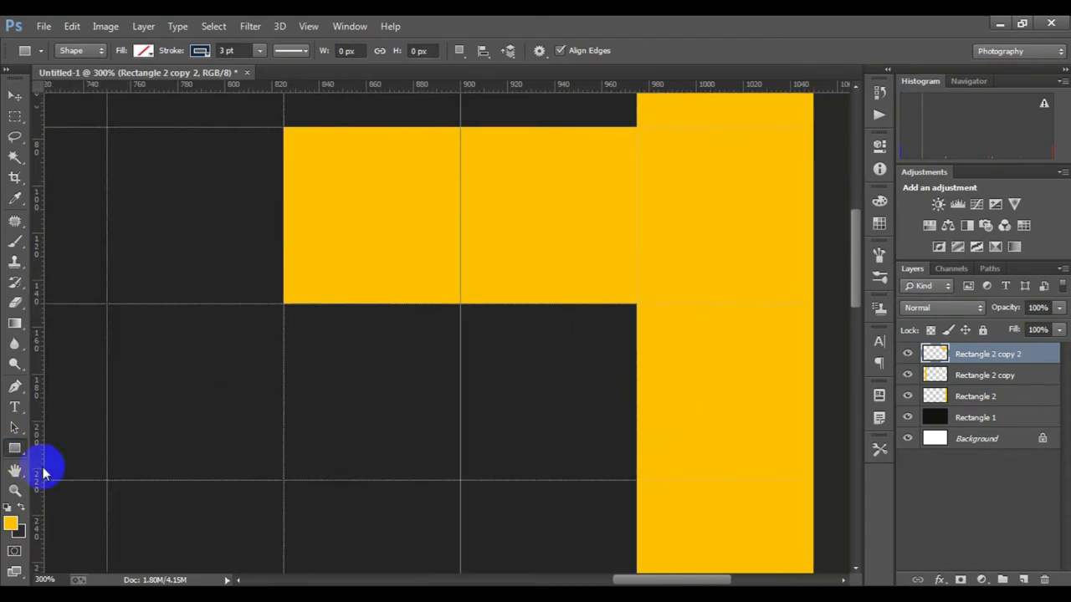
# - Set the foreground to white ffffff and draw a thin 5 px cutter rectangle across the horizontal bar
pyautogui.click(10, 525)
pyautogui.write('ffffff')
pyautogui.click(864, 131)
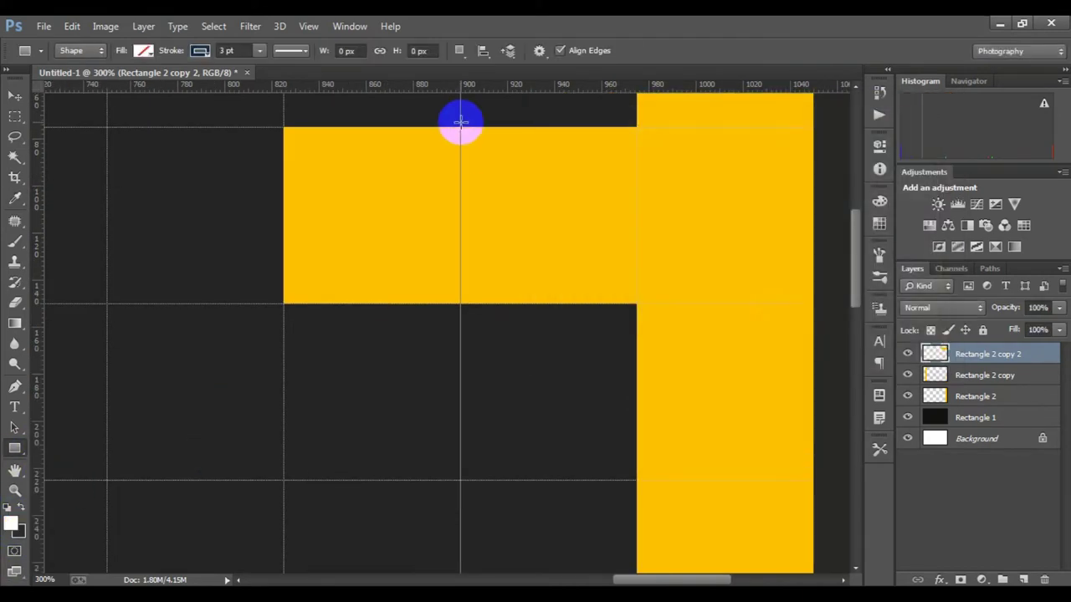
pyautogui.moveTo(461, 127); pyautogui.dragTo(472, 319)
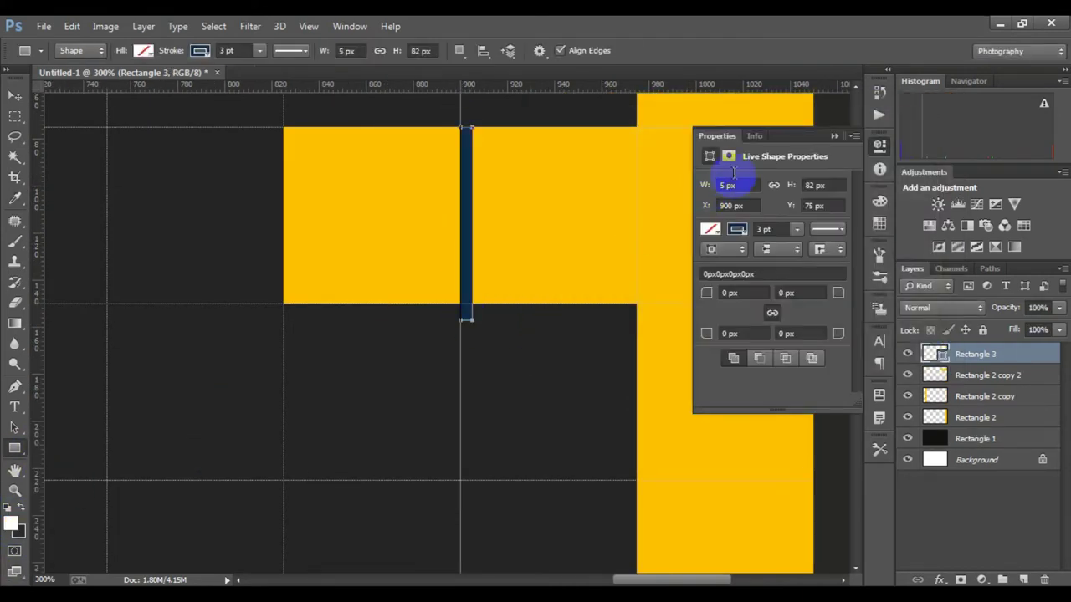
pyautogui.click(835, 137)
pyautogui.hotkey('ctrl', 't')
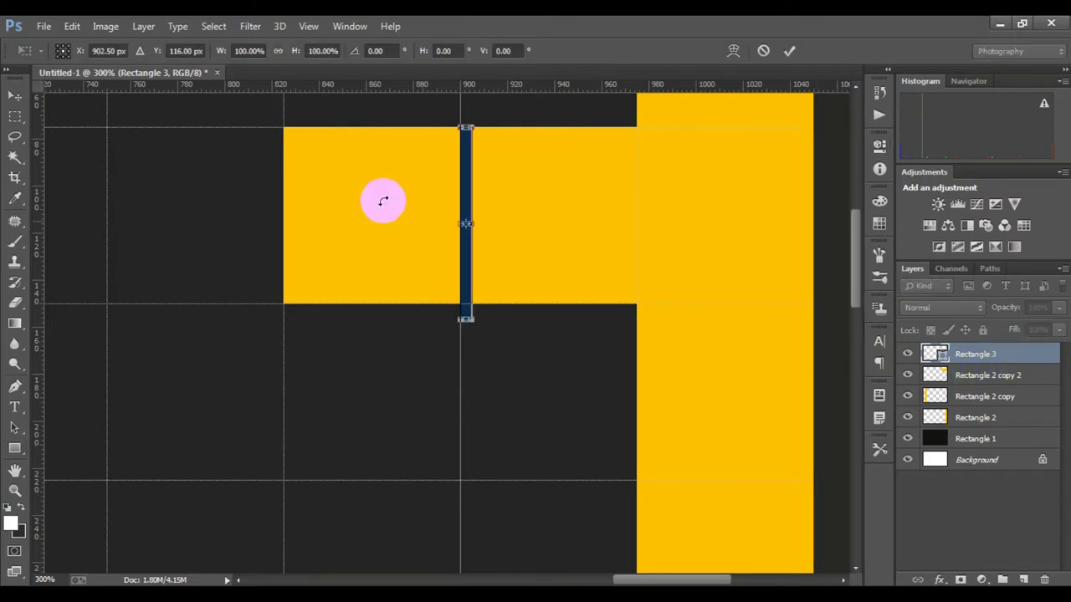
pyautogui.moveTo(468, 167); pyautogui.dragTo(461, 174)
pyautogui.scroll(1, 461, 184)
pyautogui.scroll(1, 461, 185)
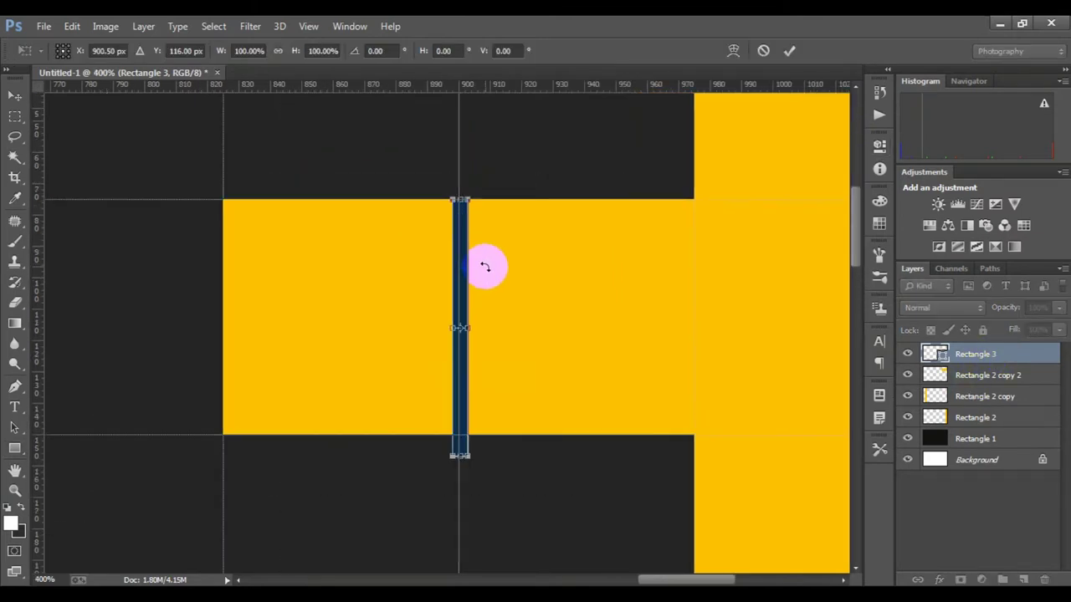
pyautogui.click(789, 52)
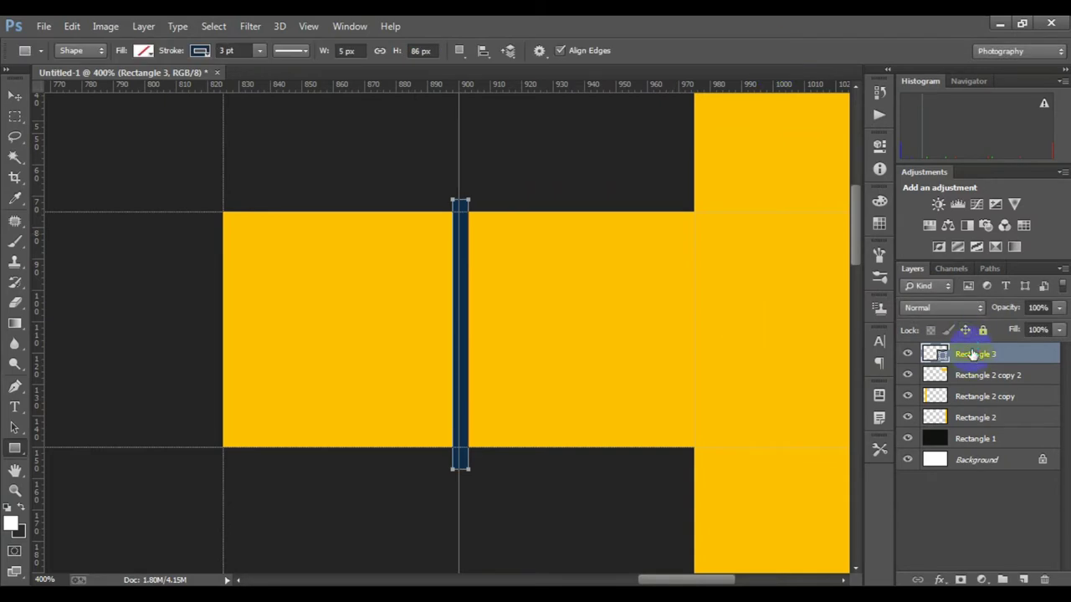
# - Rasterize Rectangle 3, Magic Wand its pixels to cut Rectangle 2 copy 2, then hide the cutter
pyautogui.rightClick(962, 355)
pyautogui.click(741, 230)
pyautogui.click(15, 156)
pyautogui.click(456, 279)
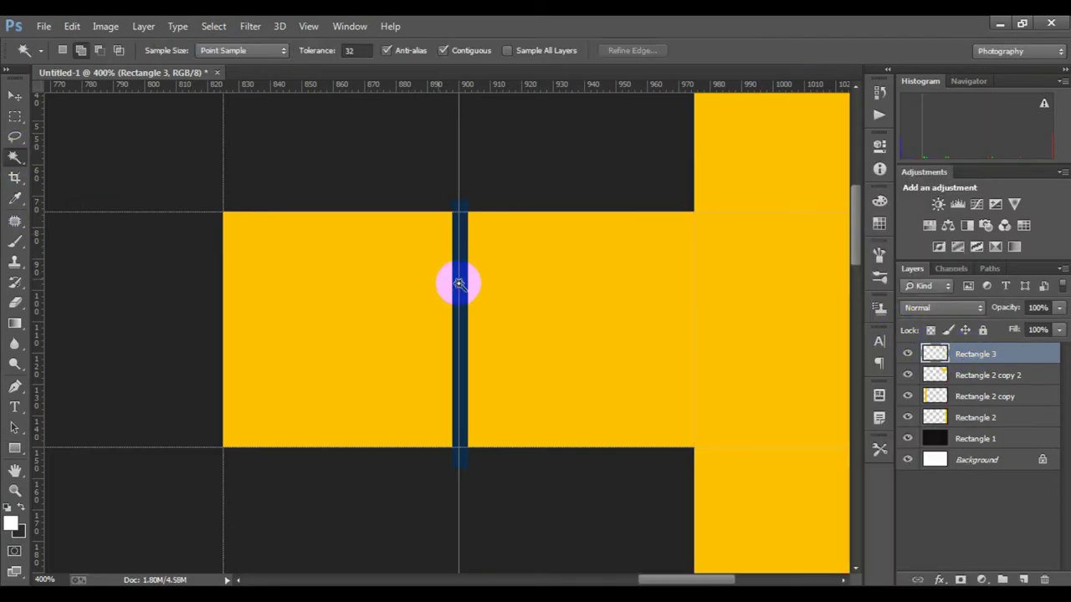
pyautogui.click(970, 377)
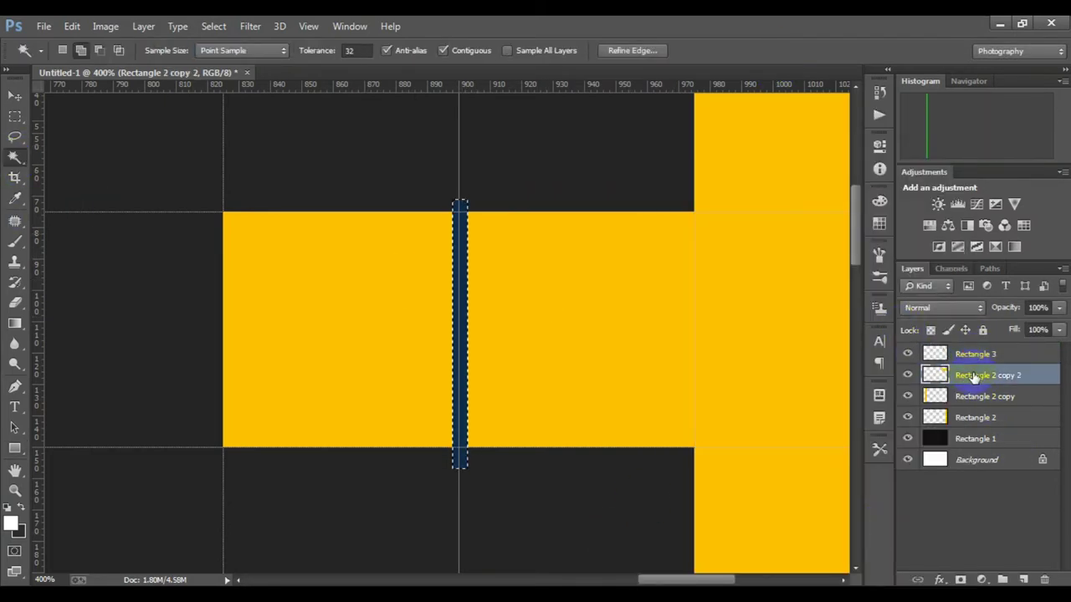
pyautogui.click(908, 354)
# - Zoom out to check the cut and reselect the Rectangle 3 cutter layer
pyautogui.keyDown('ctrl'); pyautogui.keyDown('alt'); pyautogui.click(542, 358); pyautogui.keyUp('alt'); pyautogui.keyUp('ctrl')
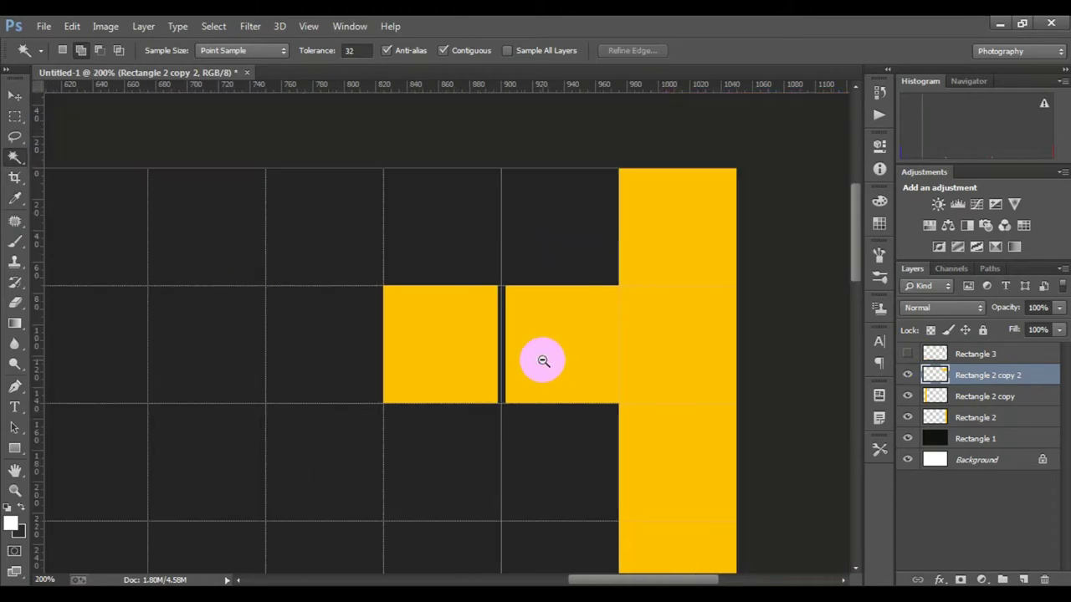
pyautogui.keyDown('ctrl'); pyautogui.keyDown('alt'); pyautogui.click(586, 352); pyautogui.keyUp('alt'); pyautogui.keyUp('ctrl')
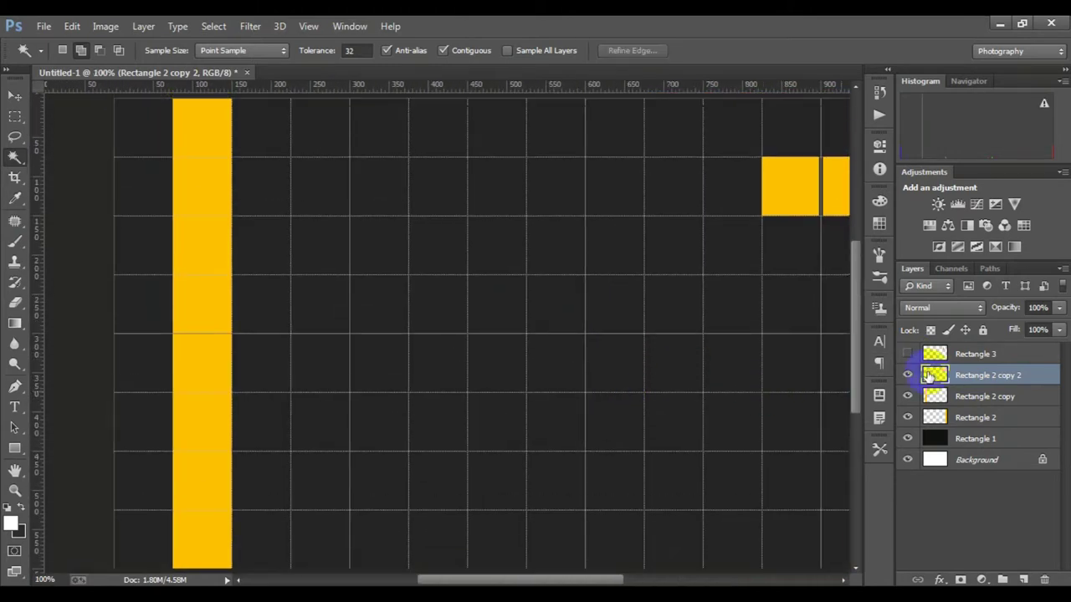
pyautogui.click(983, 355)
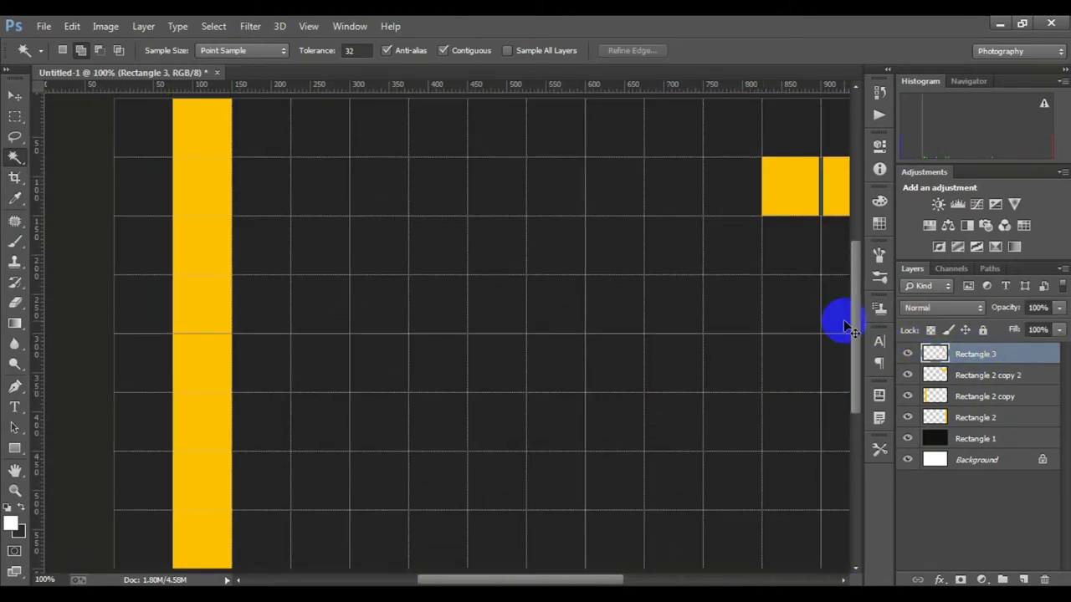
pyautogui.hotkey('ctrl', 't')
pyautogui.keyDown('ctrl'); pyautogui.click(820, 277); pyautogui.keyUp('ctrl')
# - Move the cutter onto the left yellow column and rotate it horizontal across it
pyautogui.keyDown('ctrl'); pyautogui.keyDown('alt'); pyautogui.click(767, 329); pyautogui.keyUp('alt'); pyautogui.keyUp('ctrl')
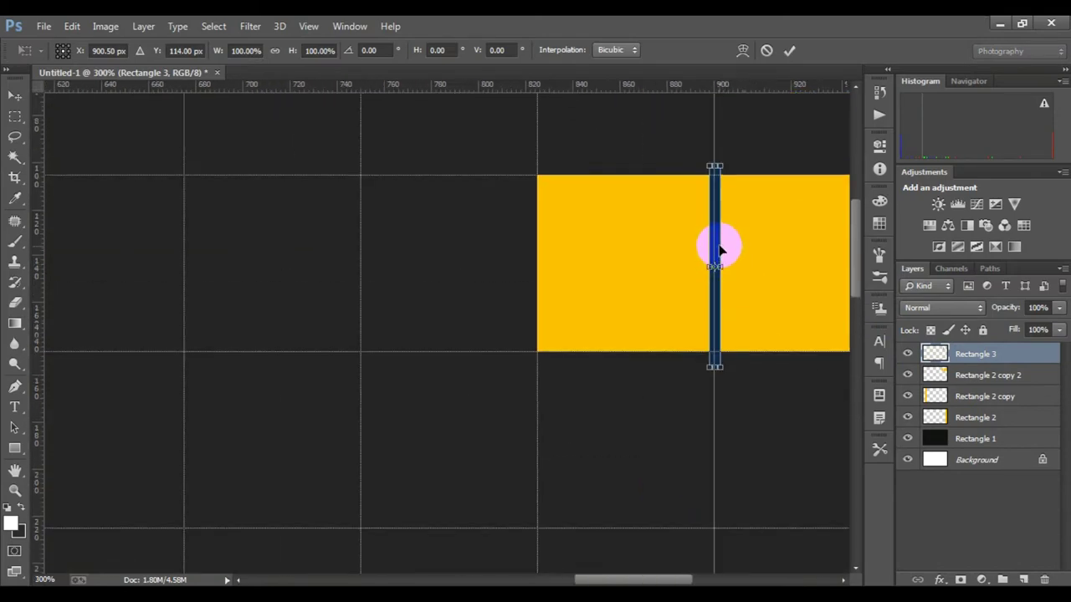
pyautogui.moveTo(718, 247); pyautogui.dragTo(157, 346)
pyautogui.moveTo(519, 426); pyautogui.dragTo(600, 401)
pyautogui.keyDown('ctrl'); pyautogui.keyDown('alt'); pyautogui.click(576, 418); pyautogui.keyUp('alt'); pyautogui.keyUp('ctrl')
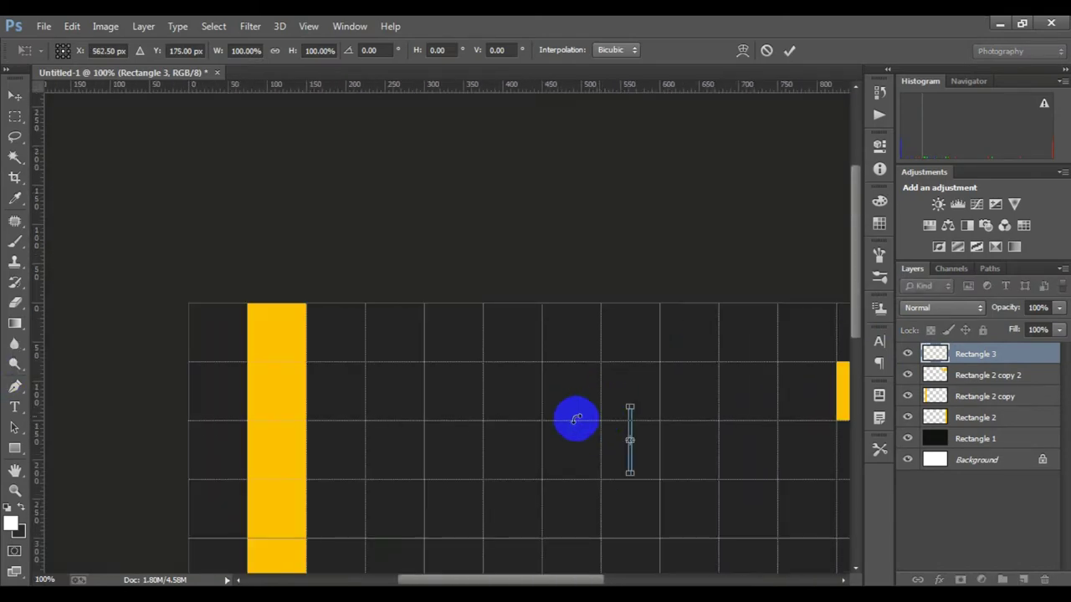
pyautogui.scroll(-5, 577, 418)
pyautogui.hscroll(-1, 577, 419)
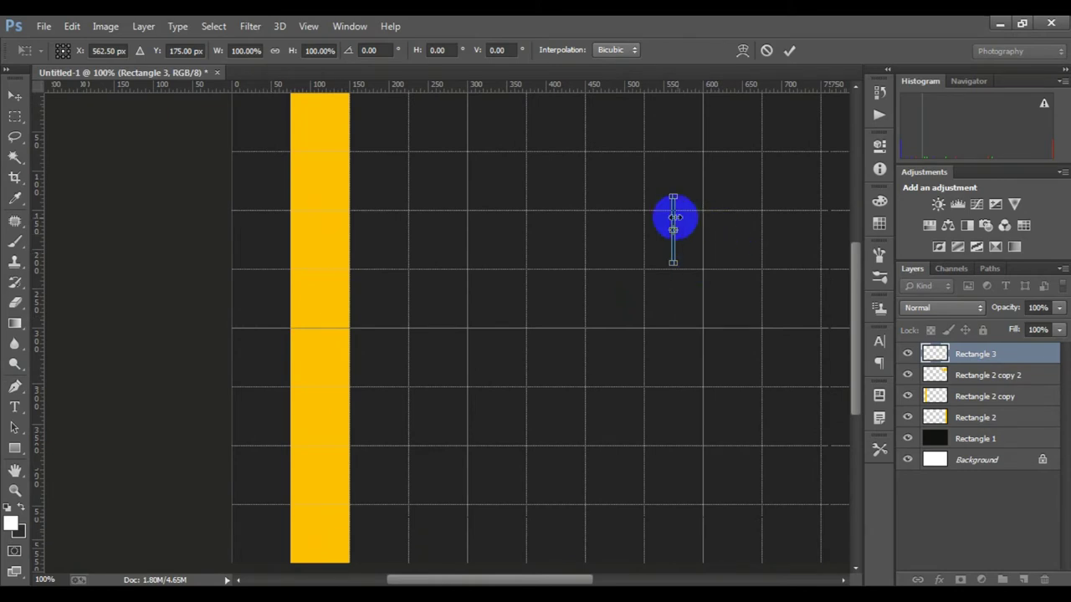
pyautogui.keyDown('ctrl'); pyautogui.click(676, 217); pyautogui.keyUp('ctrl')
pyautogui.moveTo(674, 226)
pyautogui.mouseDown()
pyautogui.moveTo(748, 198)
pyautogui.moveTo(619, 323)
pyautogui.mouseUp()
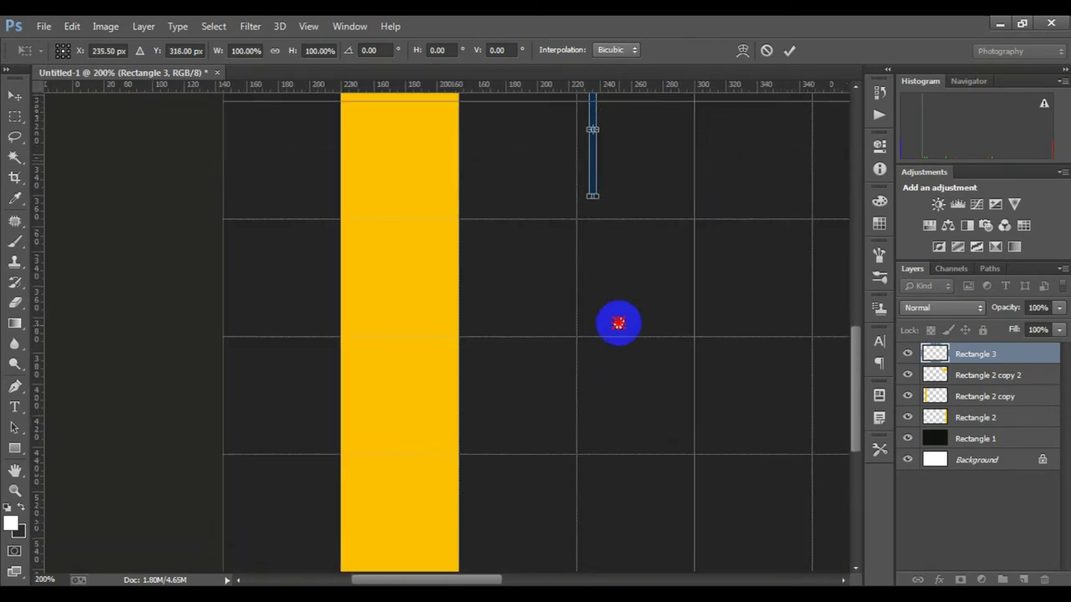
pyautogui.moveTo(592, 178)
pyautogui.mouseDown()
pyautogui.moveTo(377, 478)
pyautogui.moveTo(371, 521)
pyautogui.moveTo(287, 480)
pyautogui.moveTo(285, 460)
pyautogui.mouseUp()
pyautogui.keyDown('ctrl'); pyautogui.click(421, 375); pyautogui.keyUp('ctrl')
pyautogui.moveTo(456, 469)
pyautogui.mouseDown()
pyautogui.moveTo(435, 421)
pyautogui.moveTo(477, 454)
pyautogui.mouseUp()
pyautogui.click(789, 50)
# - Magic Wand the cutter and cut a thin horizontal gap from Rectangle 2 copy
pyautogui.press('w')
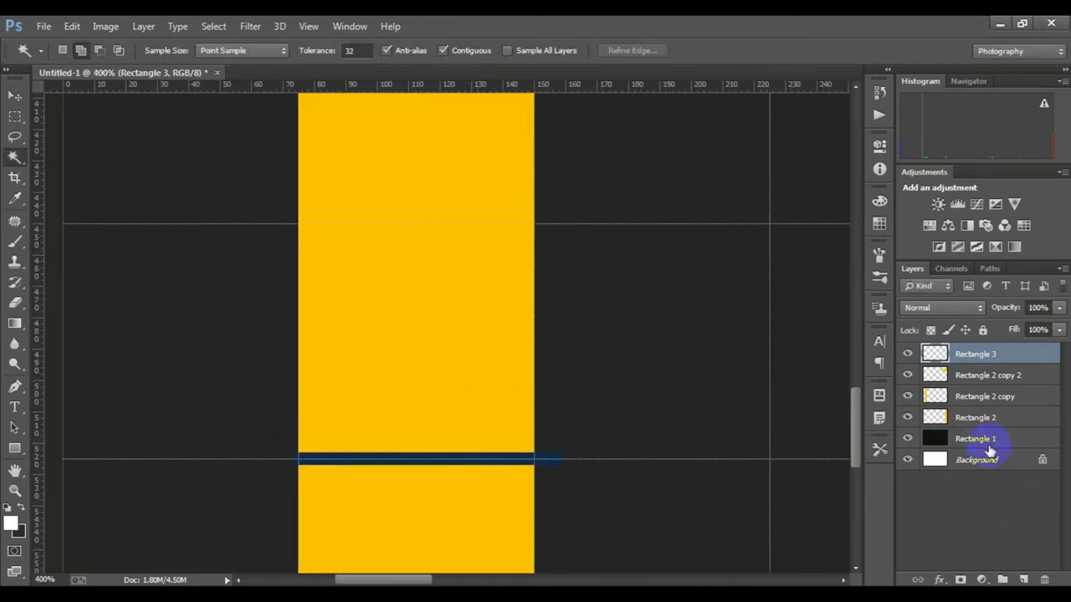
pyautogui.click(331, 458)
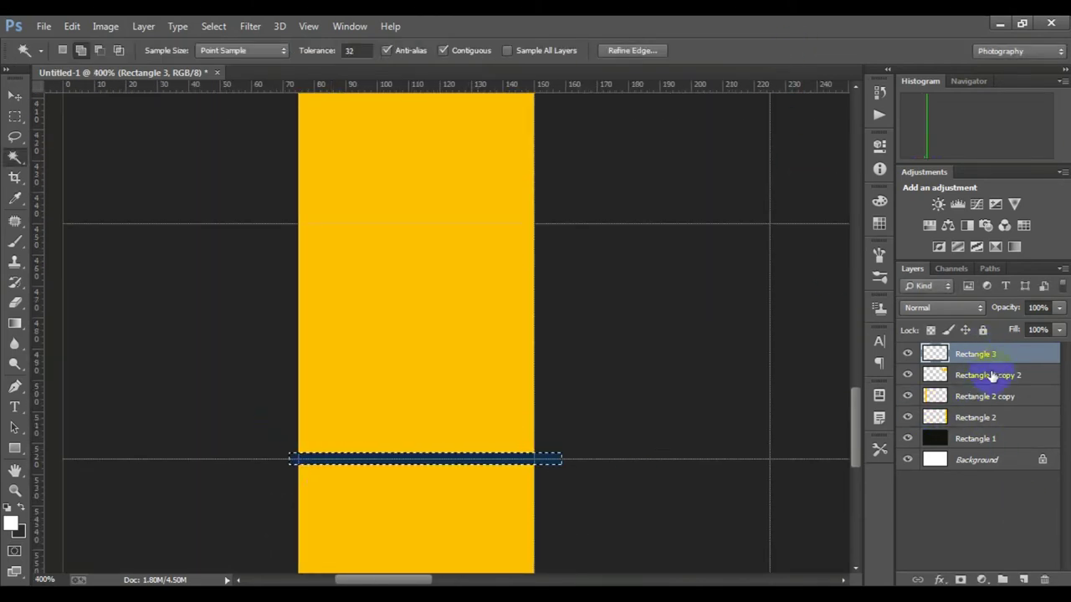
pyautogui.click(983, 400)
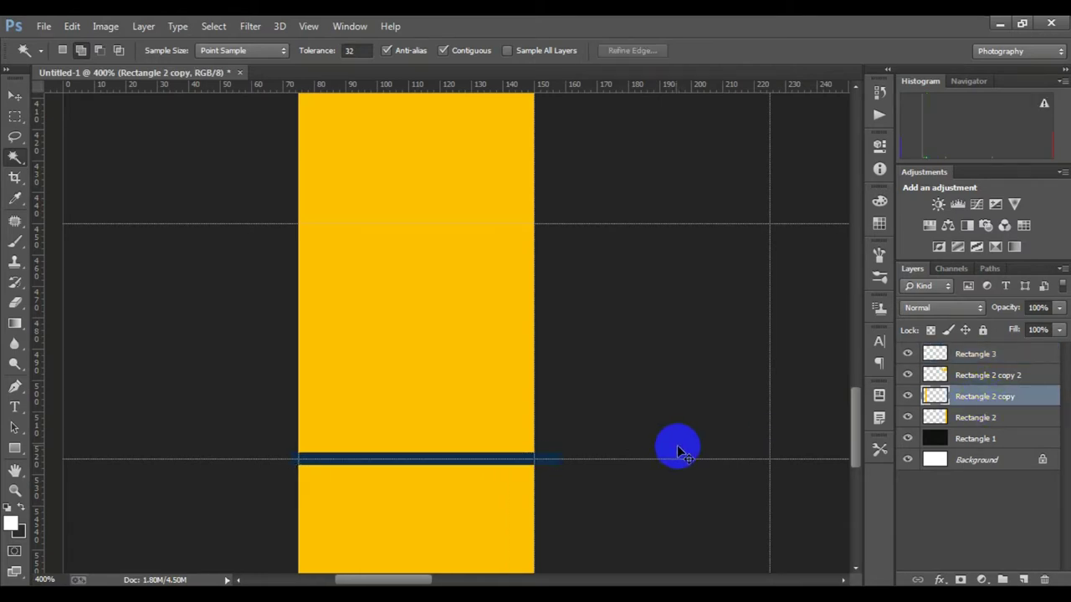
pyautogui.hotkey('ctrl', 't')
pyautogui.click(789, 50)
# - Move the cutter higher up the left column and select its pixels for a second cut
pyautogui.click(979, 354)
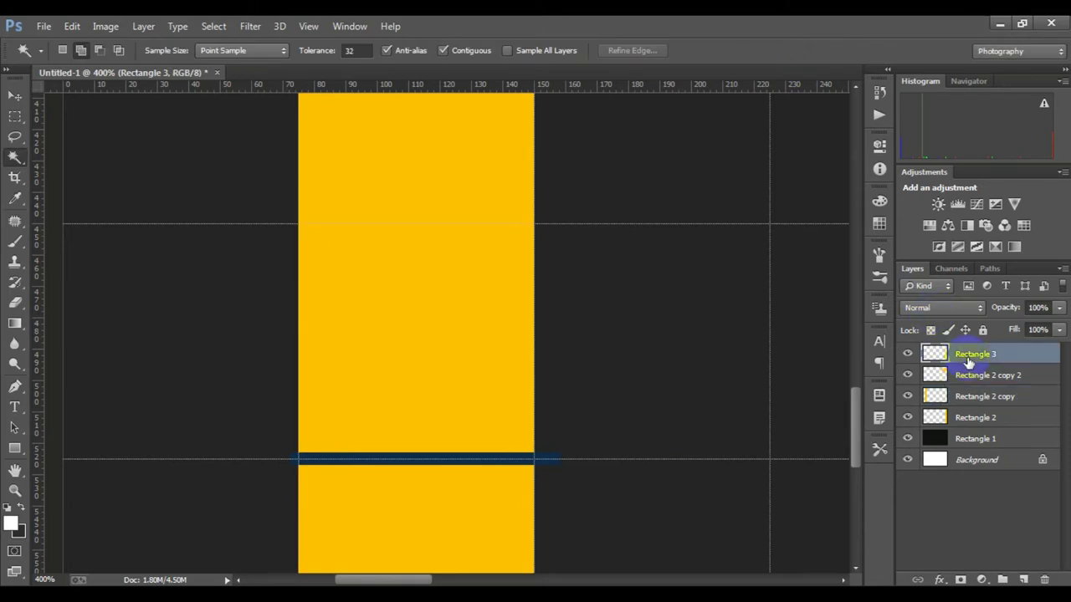
pyautogui.hotkey('ctrl', 't')
pyautogui.moveTo(490, 468)
pyautogui.mouseDown()
pyautogui.moveTo(449, 310)
pyautogui.moveTo(457, 223)
pyautogui.mouseUp()
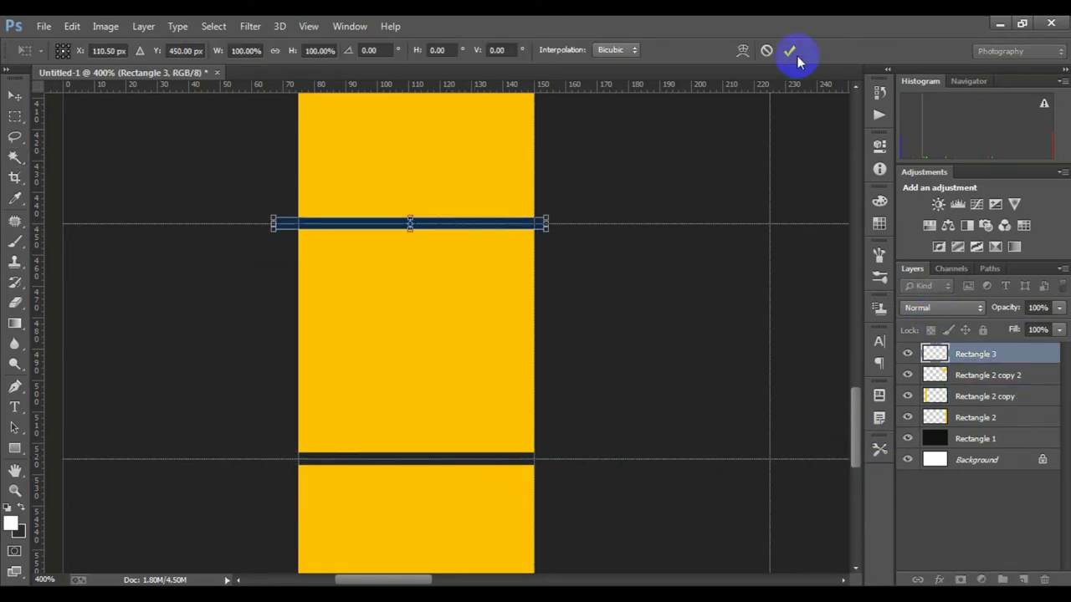
pyautogui.click(789, 50)
pyautogui.press('w')
pyautogui.click(433, 224)
pyautogui.click(971, 400)
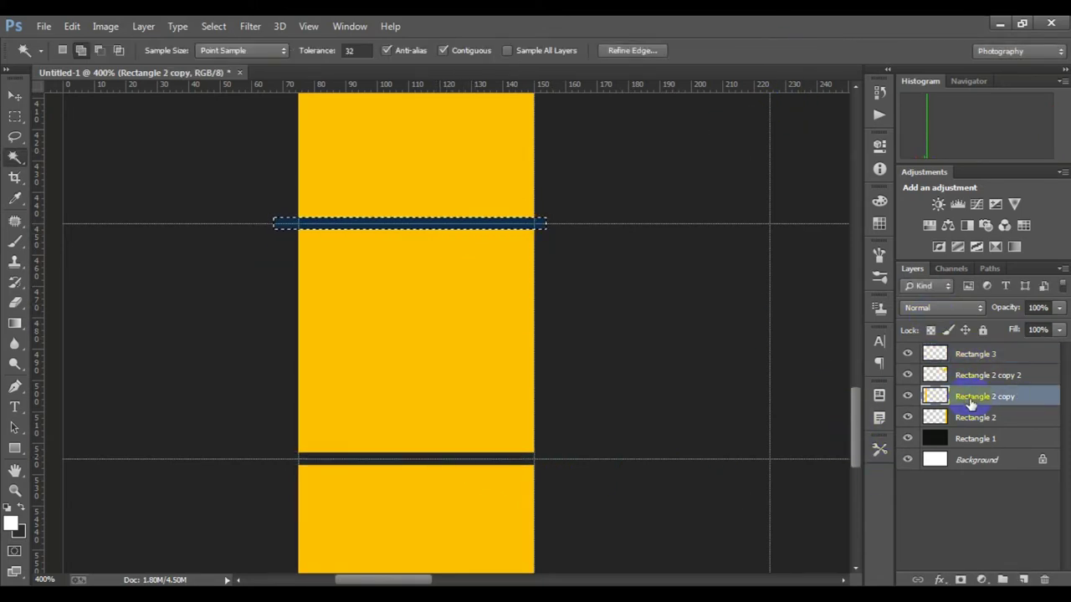
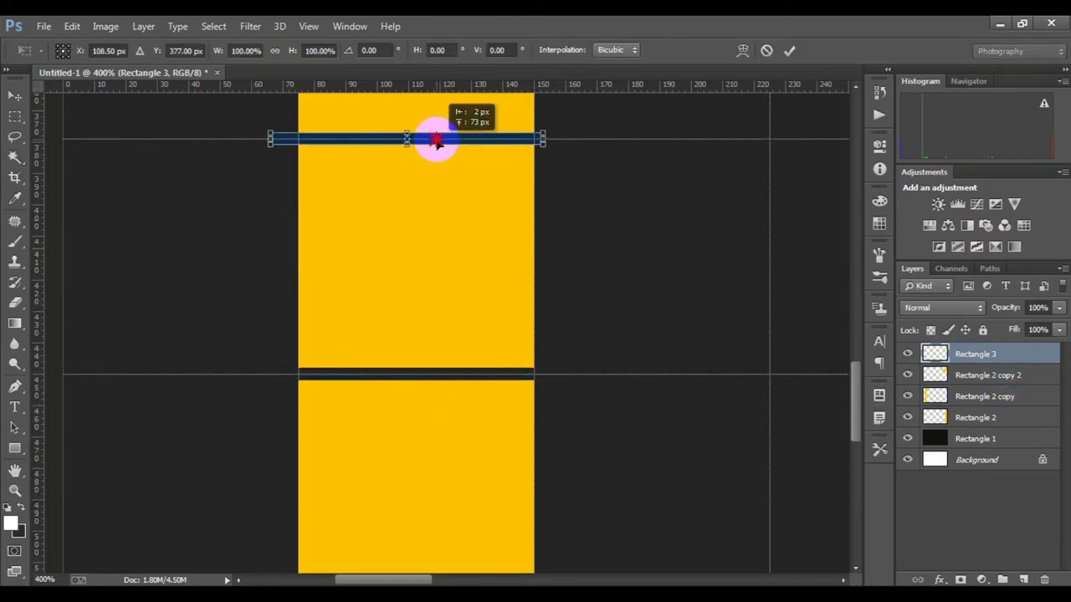
# - Cut the blue guide bar's area out of the yellow column as a thin dark gap
pyautogui.scroll(1, 495, 292)
pyautogui.click(789, 50)
pyautogui.press('w')
pyautogui.click(516, 187)
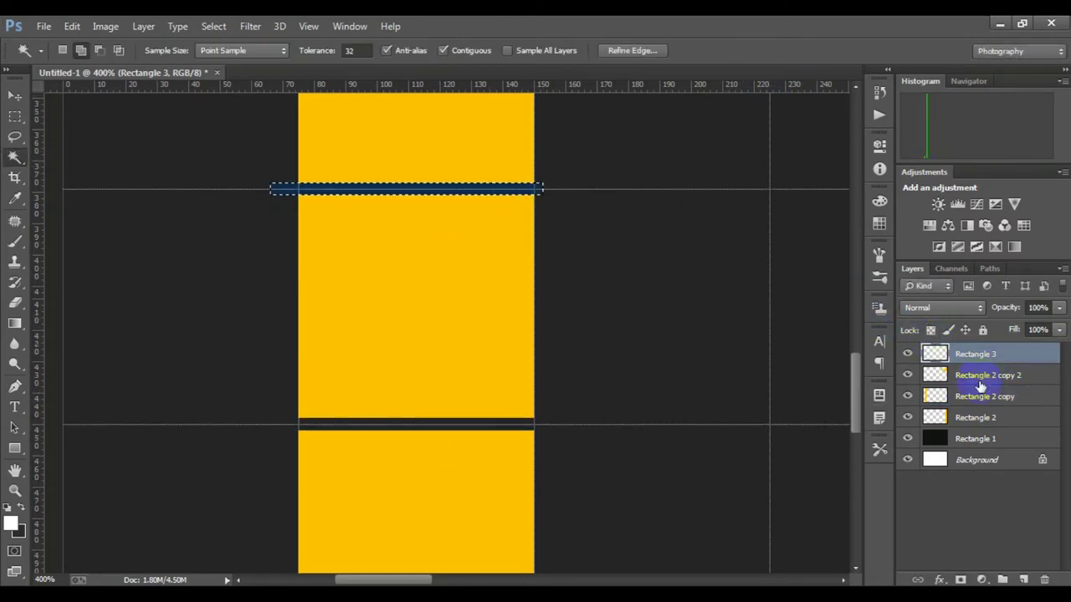
pyautogui.click(981, 396)
pyautogui.hotkey('ctrl', 'd')
pyautogui.click(975, 354)
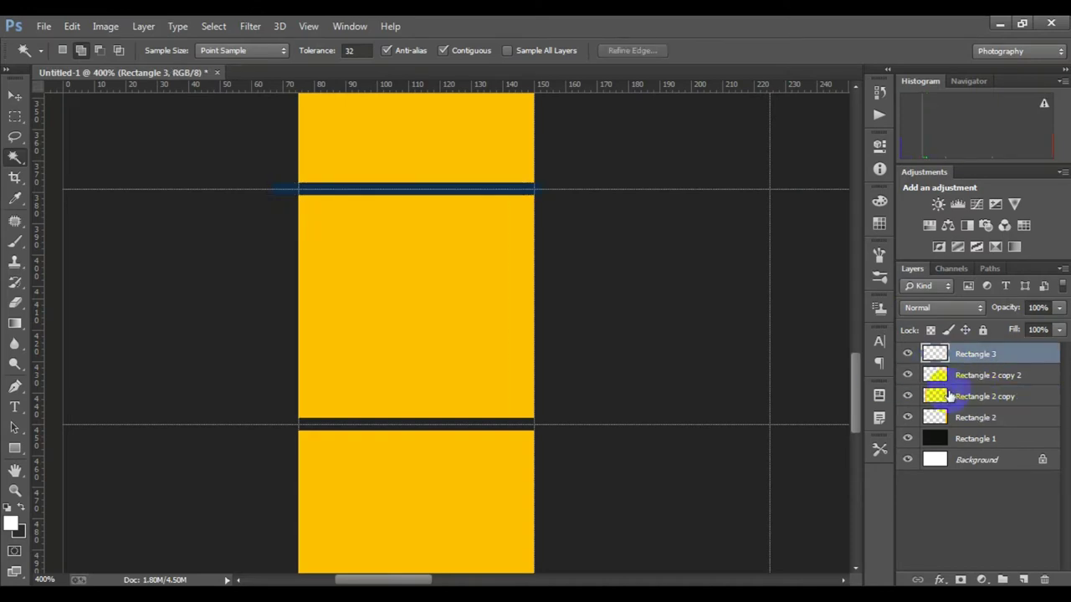
# - Duplicate the guide bar one box higher and select it to cut a second gap in the yellow column
pyautogui.scroll(-2, 535, 391)
pyautogui.scroll(-1, 474, 402)
pyautogui.scroll(-1, 474, 402)
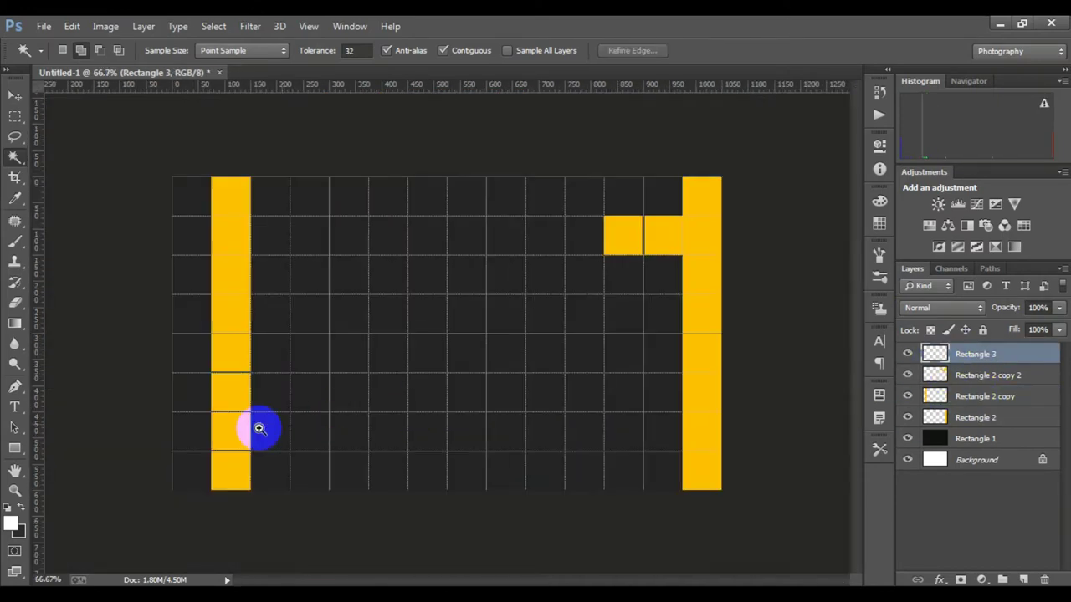
pyautogui.scroll(1, 243, 443)
pyautogui.scroll(2, 234, 329)
pyautogui.scroll(1, 239, 351)
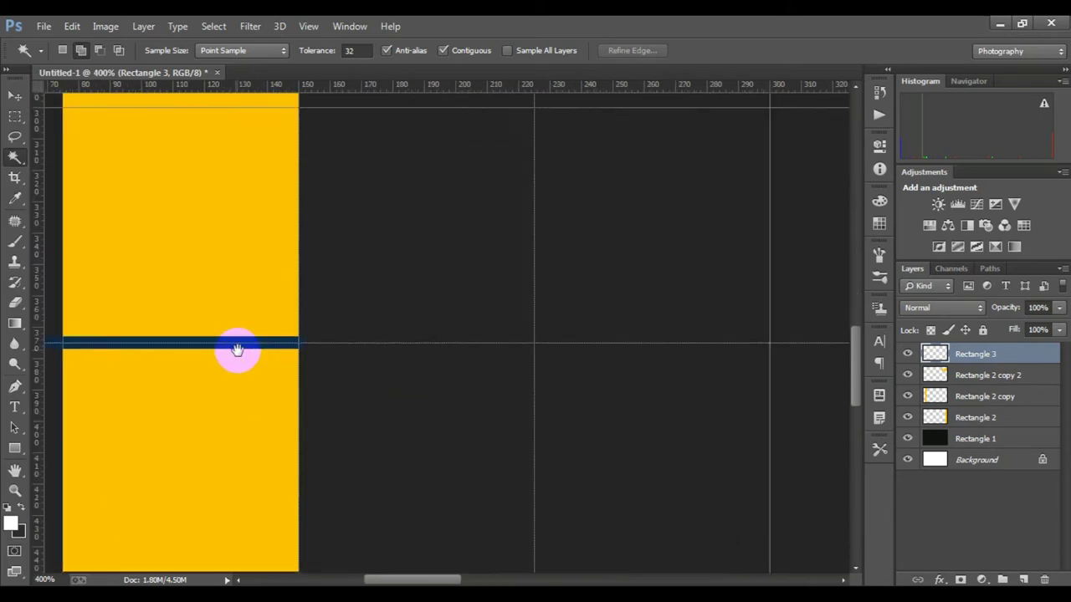
pyautogui.hscroll(-3, 622, 488)
pyautogui.hotkey('ctrl', 't')
pyautogui.moveTo(538, 376); pyautogui.dragTo(545, 138)
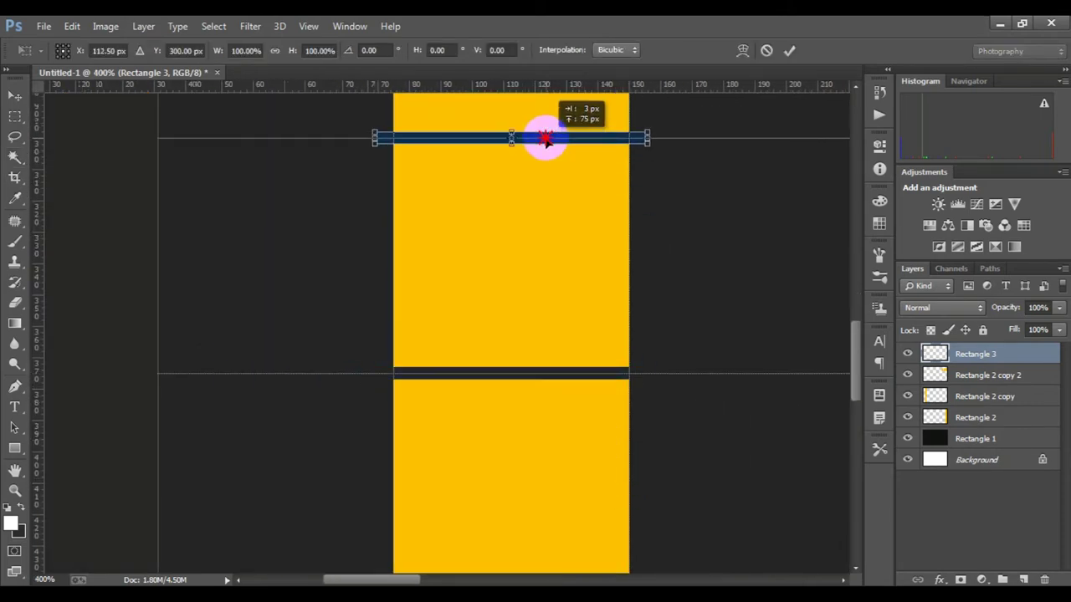
pyautogui.press('Return')
pyautogui.press('w')
pyautogui.click(593, 147)
pyautogui.click(960, 401)
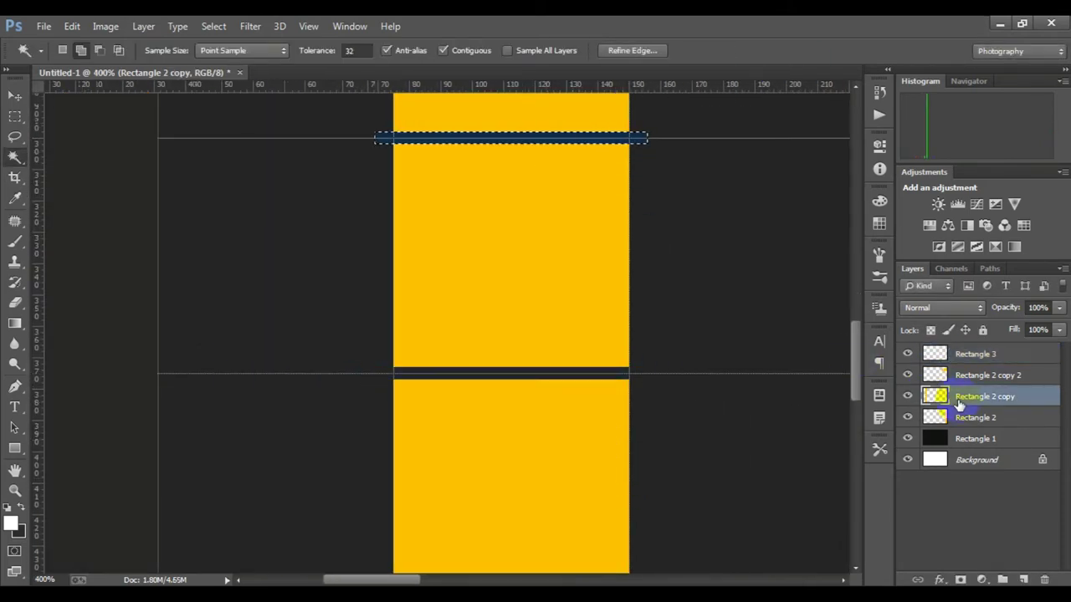
# - Hide the blue guide bar (Rectangle 3) and turn off the grid
pyautogui.click(907, 354)
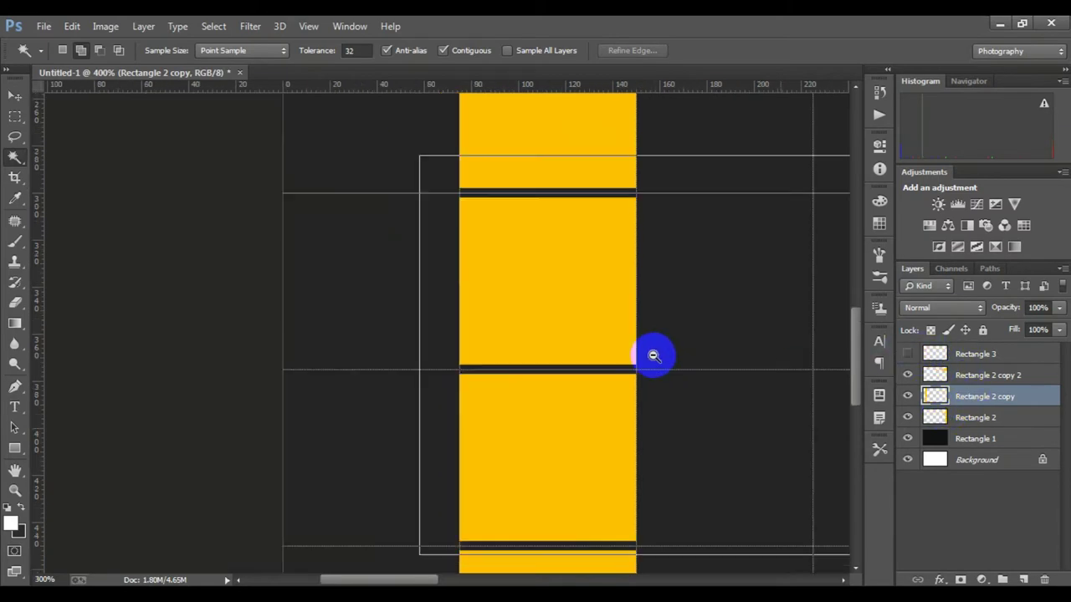
pyautogui.scroll(-2, 652, 356)
pyautogui.scroll(-2, 644, 361)
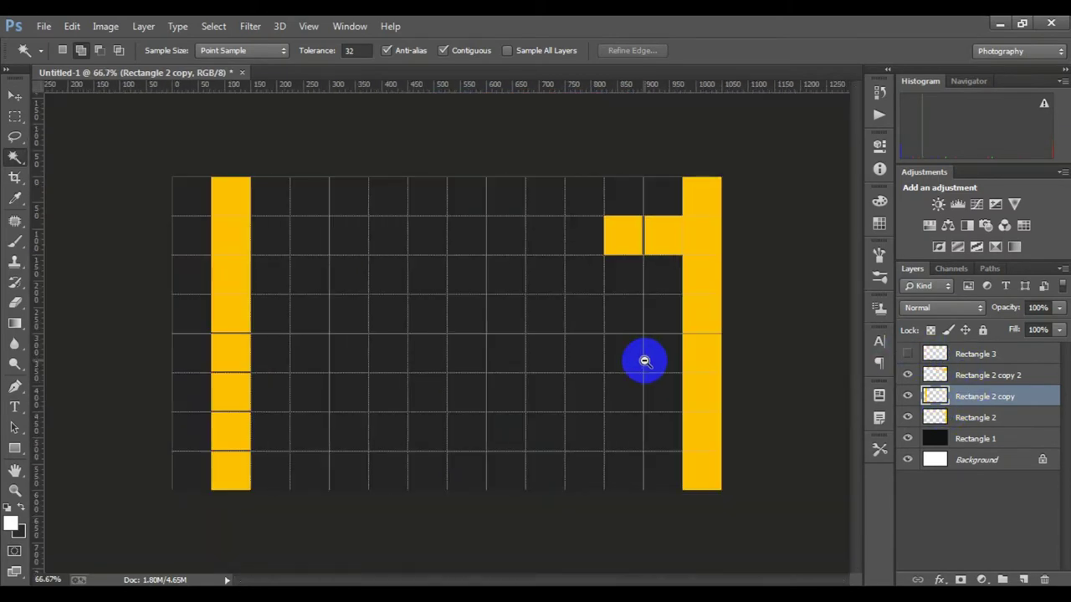
pyautogui.click(303, 27)
pyautogui.click(492, 328)
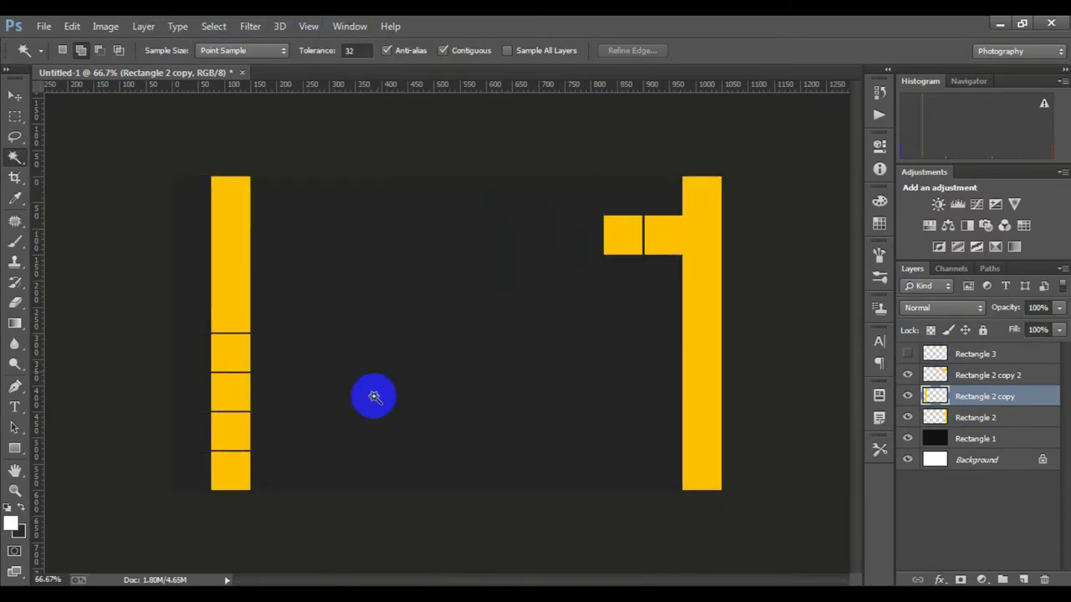
pyautogui.scroll(1, 467, 344)
pyautogui.scroll(-3, 464, 347)
pyautogui.scroll(1, 382, 382)
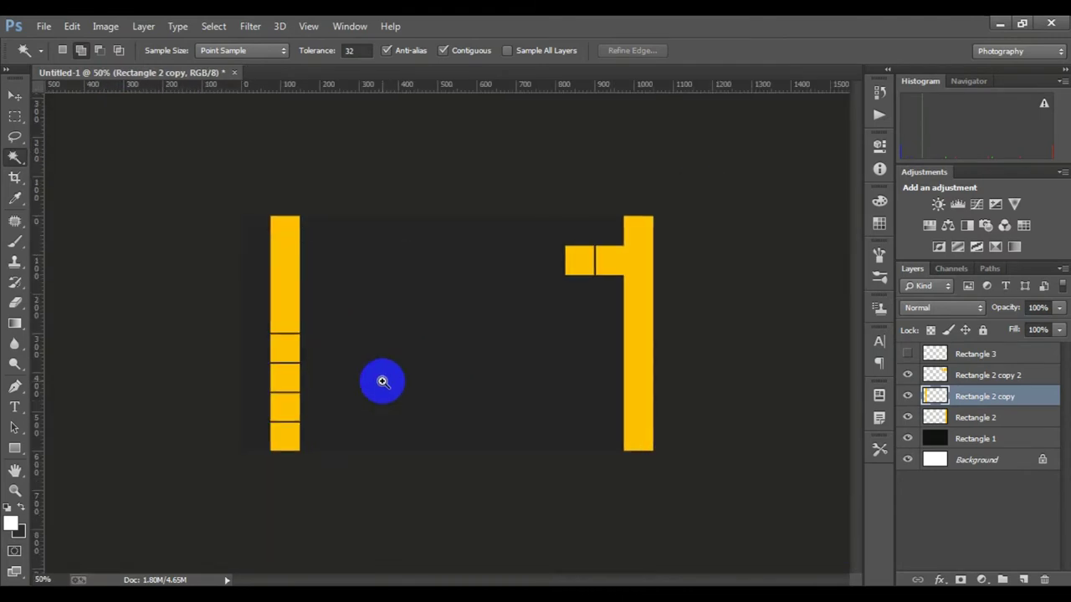
pyautogui.scroll(1, 382, 381)
# - Lighten the dark card background layer to 85% opacity
pyautogui.click(994, 440)
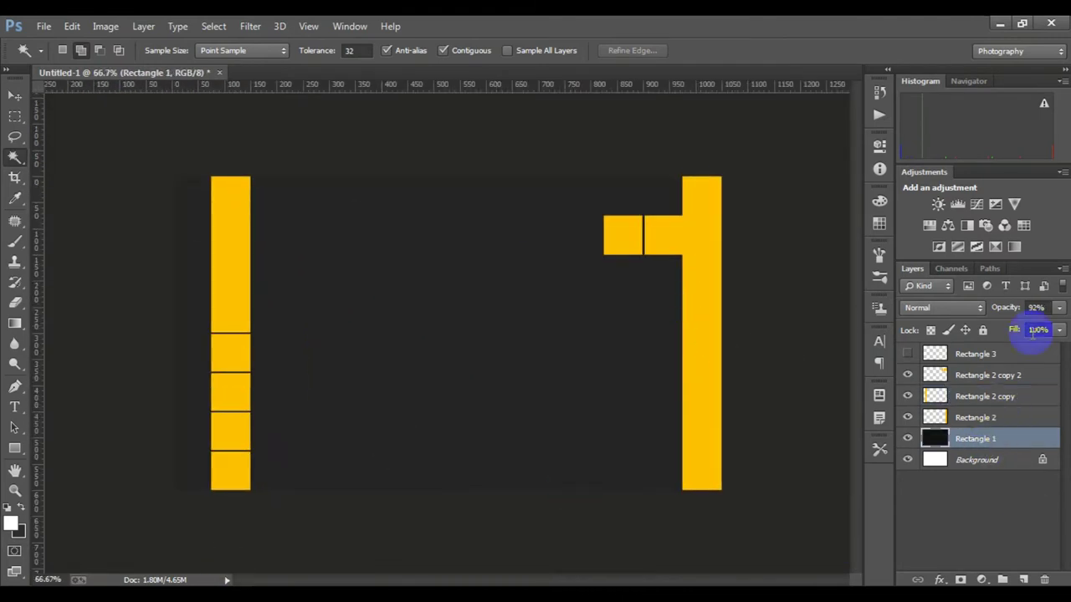
pyautogui.moveTo(1054, 328); pyautogui.dragTo(1052, 330)
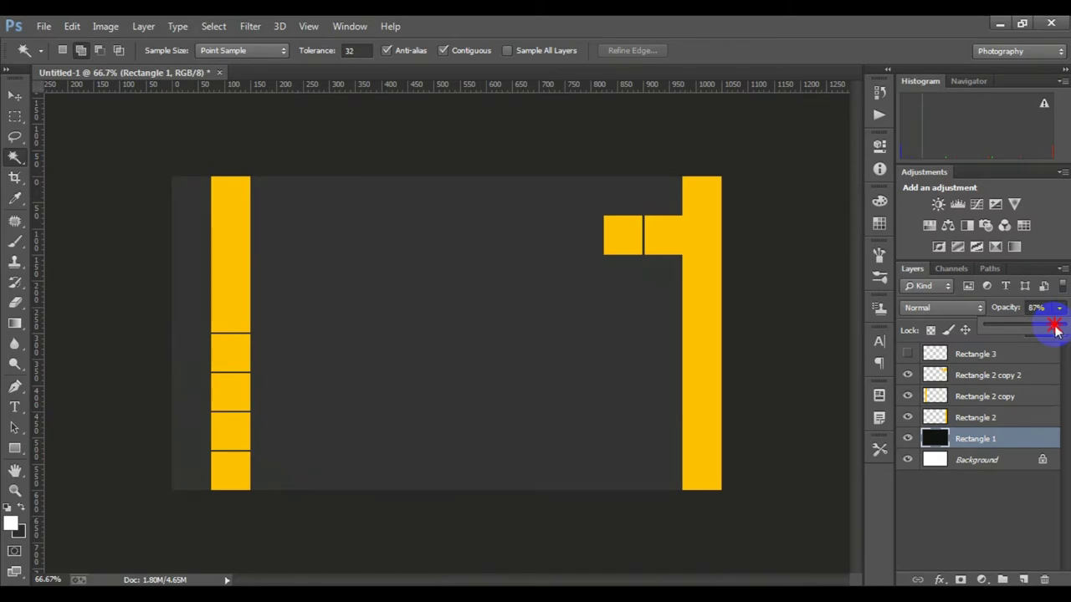
pyautogui.click(976, 467)
pyautogui.scroll(-1, 469, 377)
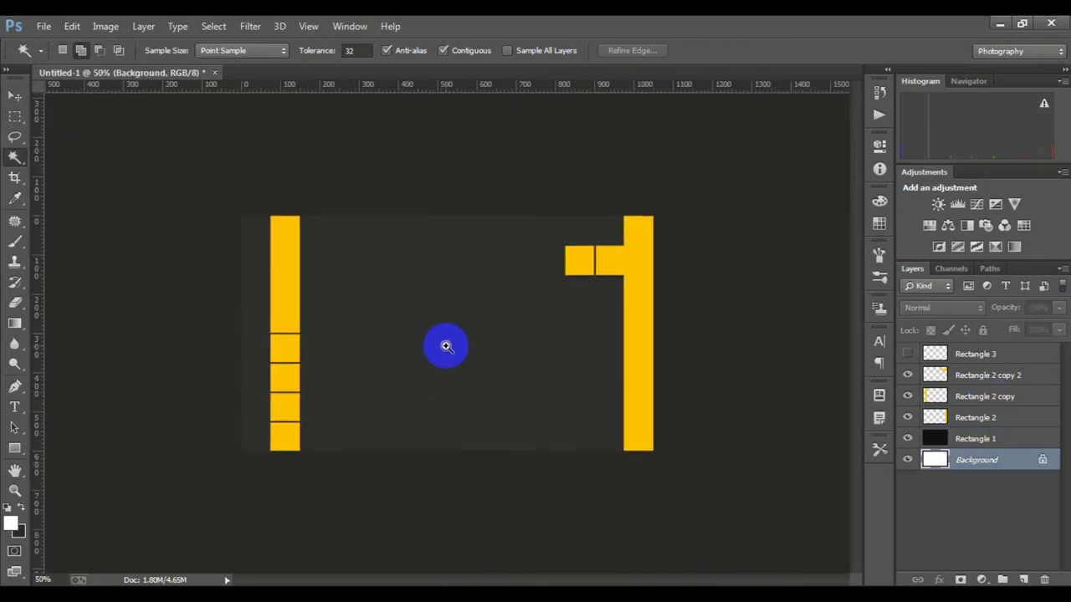
# - Place the Name silhouette from the icon folder, rasterize it and invert it to white
pyautogui.click(156, 527)
pyautogui.moveTo(432, 130)
pyautogui.mouseDown()
pyautogui.moveTo(562, 578)
pyautogui.moveTo(581, 268)
pyautogui.mouseUp()
pyautogui.click(790, 49)
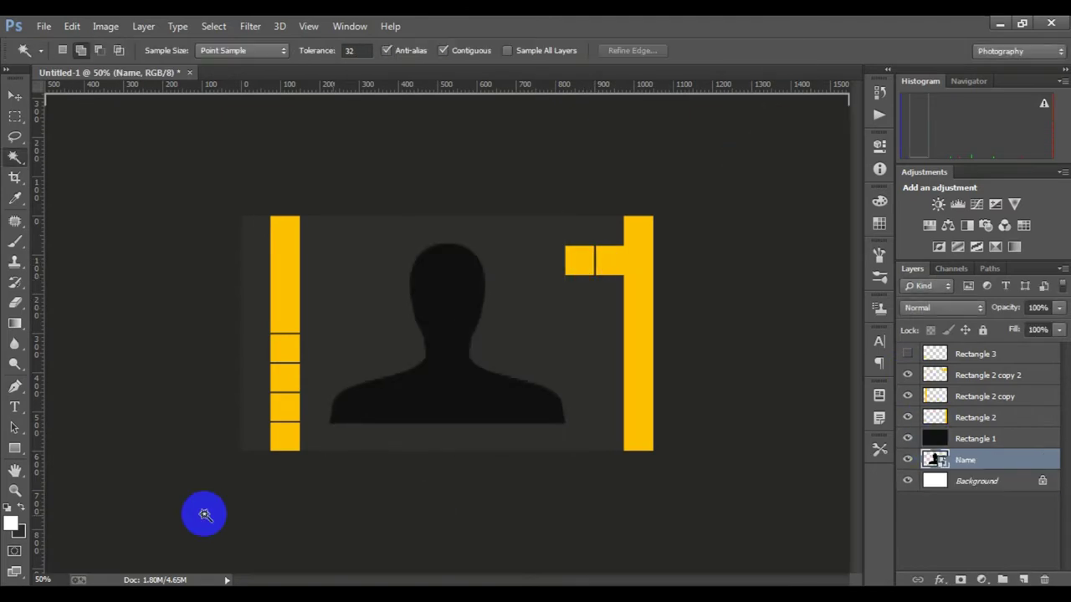
pyautogui.rightClick(975, 462)
pyautogui.click(678, 248)
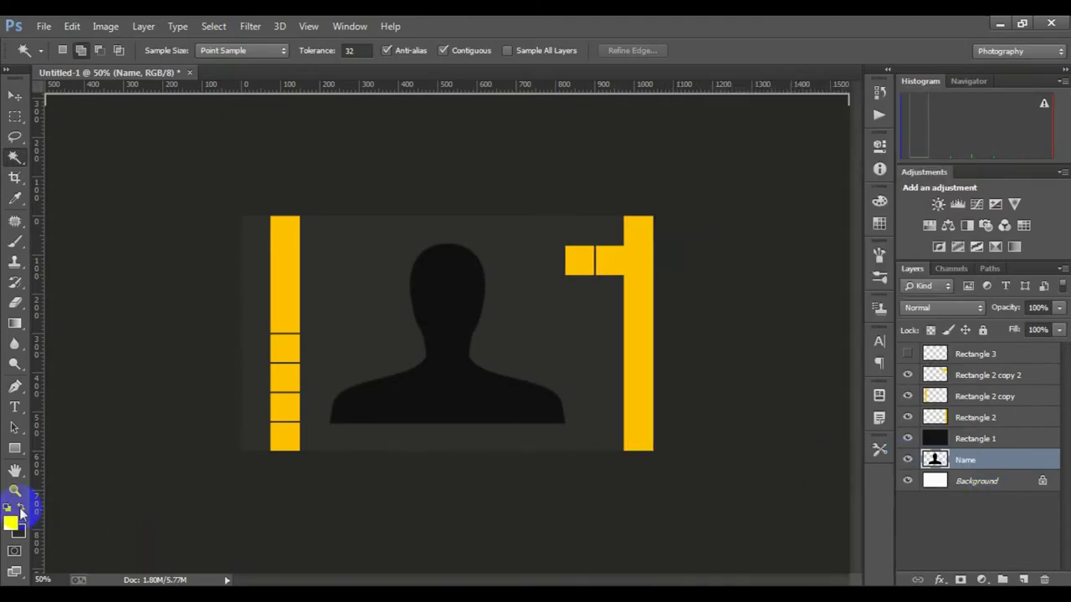
pyautogui.press('Delete')
# - Move the silhouette above the yellow shapes and group the yellow layers as Group 1
pyautogui.moveTo(976, 467); pyautogui.dragTo(991, 374)
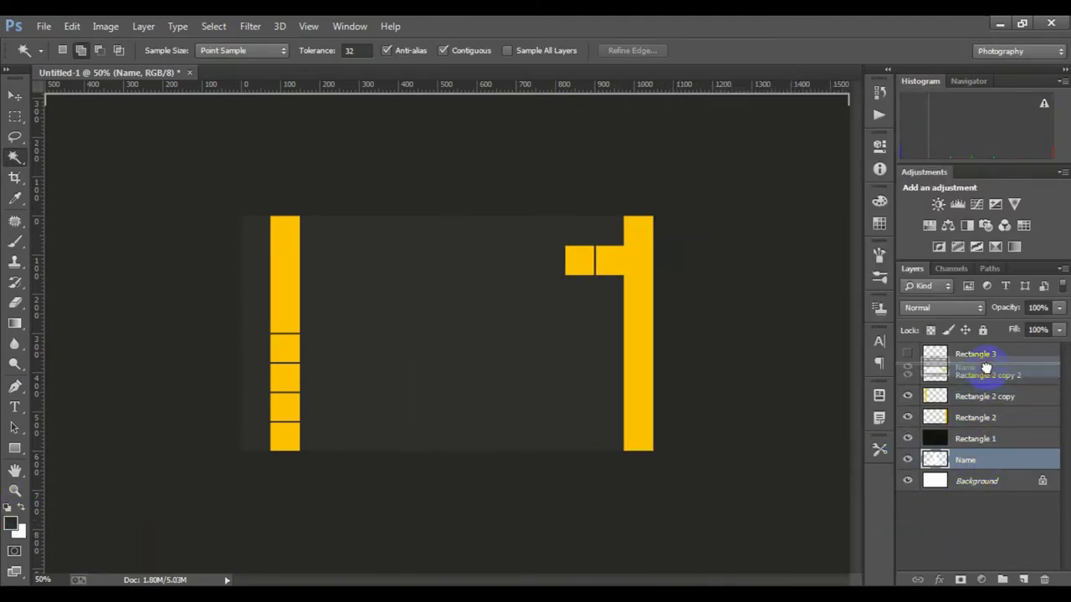
pyautogui.click(994, 401)
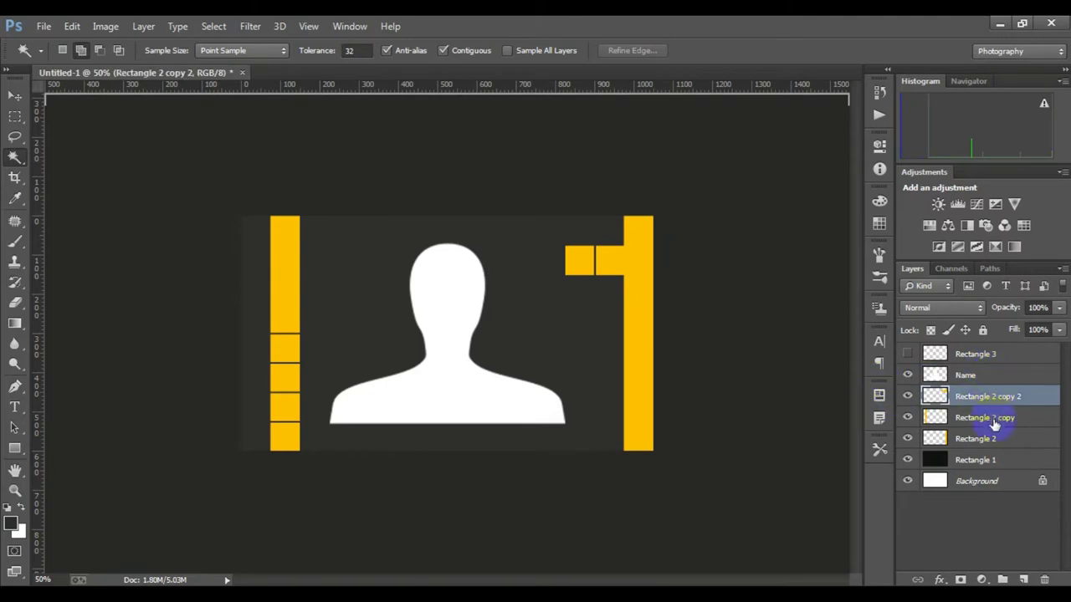
pyautogui.keyDown('shift'); pyautogui.click(995, 439); pyautogui.keyUp('shift')
pyautogui.hotkey('ctrl', 'g')
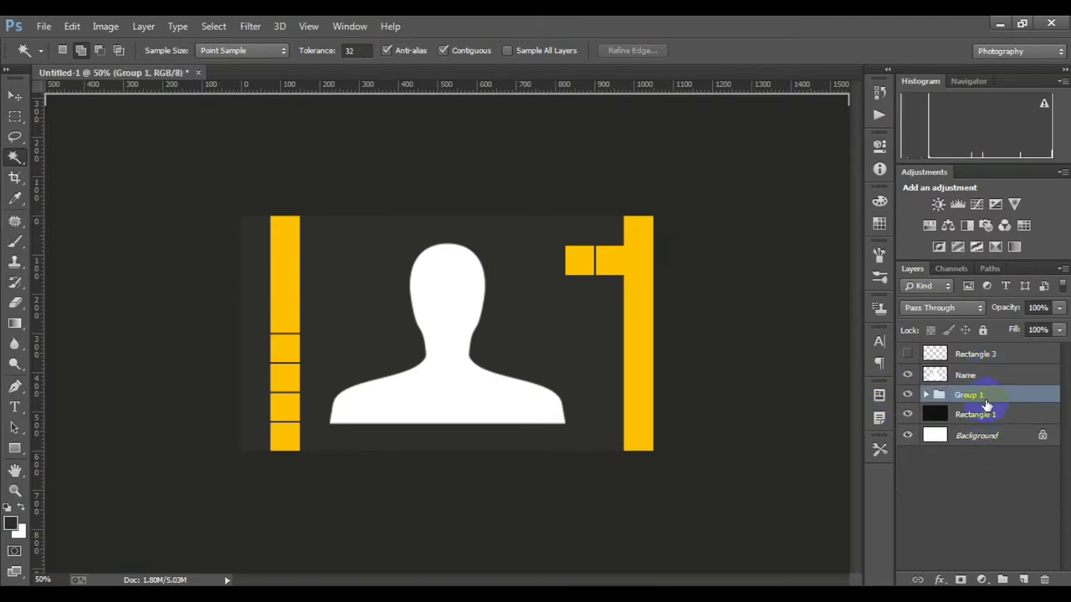
# - Scale the silhouette down into the top-right yellow square
pyautogui.click(975, 375)
pyautogui.hotkey('ctrl', '+')
pyautogui.hotkey('ctrl', 't')
pyautogui.moveTo(626, 467)
pyautogui.mouseDown()
pyautogui.moveTo(469, 373)
pyautogui.moveTo(770, 199)
pyautogui.moveTo(438, 282)
pyautogui.moveTo(586, 316)
pyautogui.moveTo(531, 271)
pyautogui.mouseUp()
pyautogui.click(498, 280)
pyautogui.press('Return')
pyautogui.press('w')
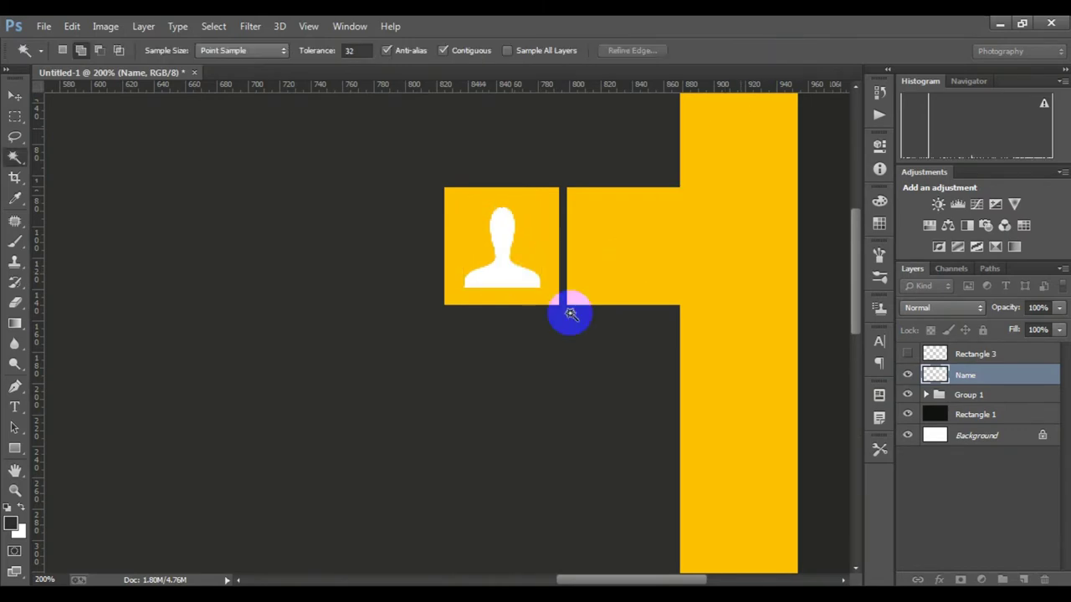
pyautogui.hotkey('ctrl', '-')
pyautogui.hotkey('ctrl', '-')
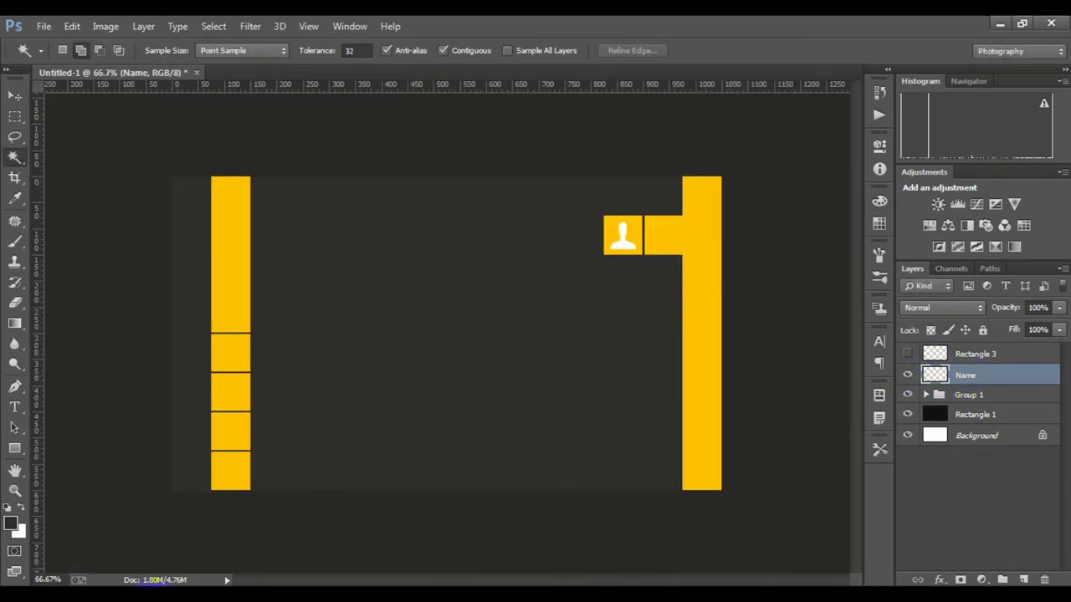
# - Place the call icon on the card, rasterize it and invert it to white
pyautogui.click(156, 526)
pyautogui.moveTo(179, 134)
pyautogui.mouseDown()
pyautogui.moveTo(526, 574)
pyautogui.moveTo(372, 416)
pyautogui.mouseUp()
pyautogui.click(789, 47)
pyautogui.rightClick(980, 378)
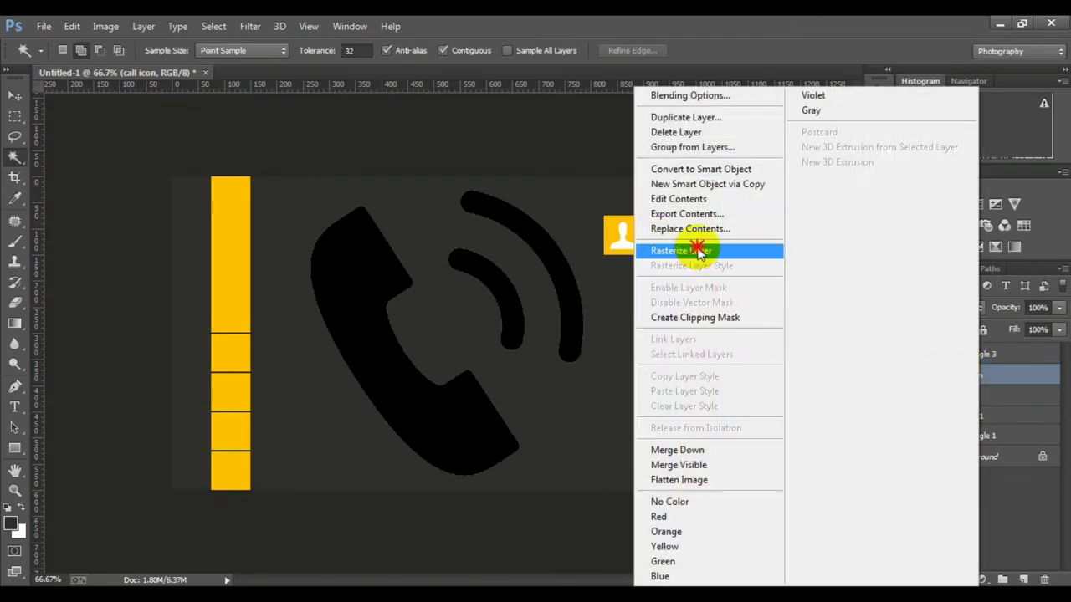
pyautogui.click(695, 243)
pyautogui.hotkey('ctrl', 'i')
# - Shrink the phone icon and fit it into the first small yellow box
pyautogui.hotkey('ctrl', 't')
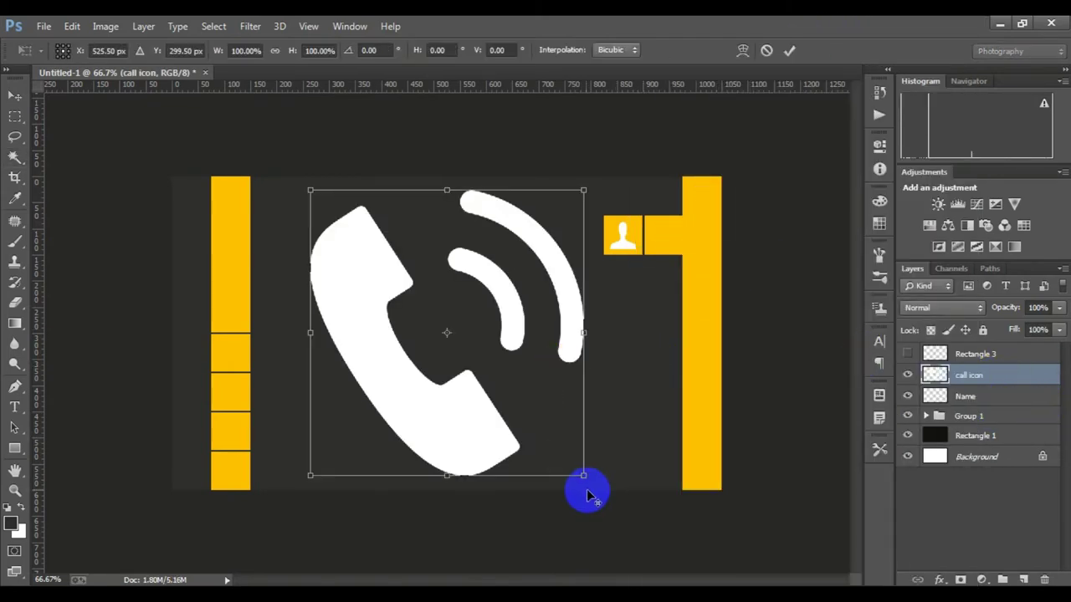
pyautogui.moveTo(586, 473)
pyautogui.mouseDown()
pyautogui.moveTo(478, 342)
pyautogui.moveTo(159, 377)
pyautogui.mouseUp()
pyautogui.scroll(1, 383, 282)
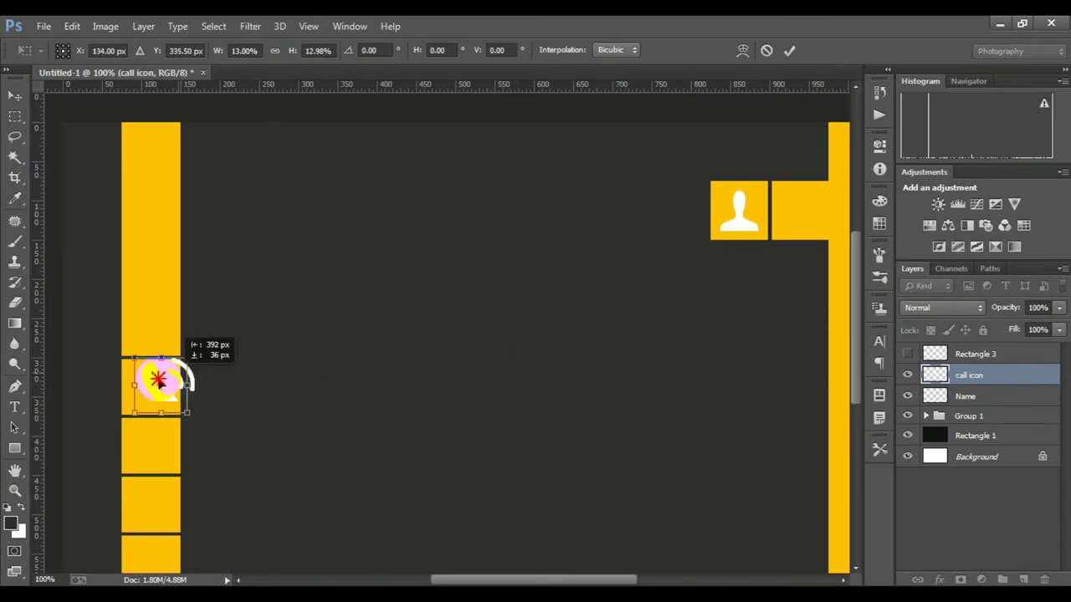
pyautogui.moveTo(176, 413); pyautogui.dragTo(168, 408)
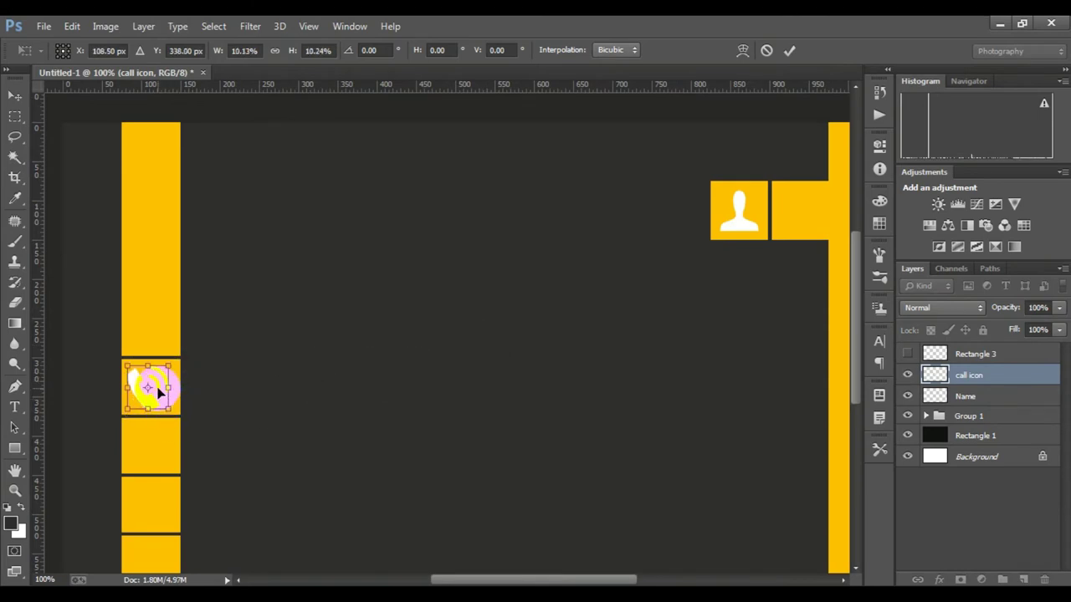
pyautogui.doubleClick(155, 388)
pyautogui.press('w')
pyautogui.hotkey('ctrl', '-')
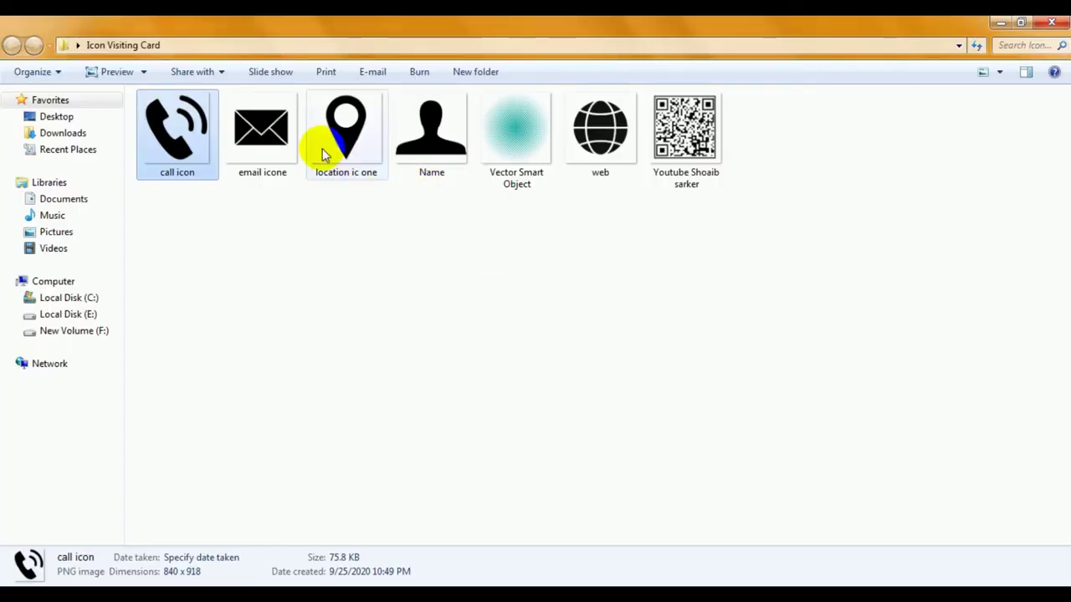
# - Place the email icone image on the card, rasterize it and invert it to white
pyautogui.click(260, 131)
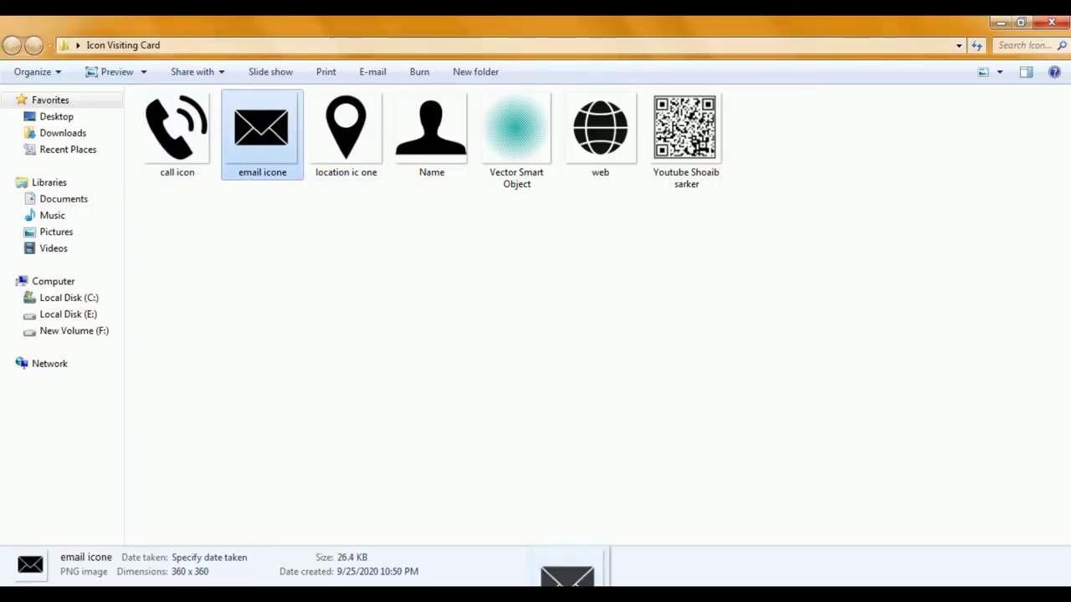
pyautogui.moveTo(260, 132); pyautogui.dragTo(396, 433)
pyautogui.click(789, 51)
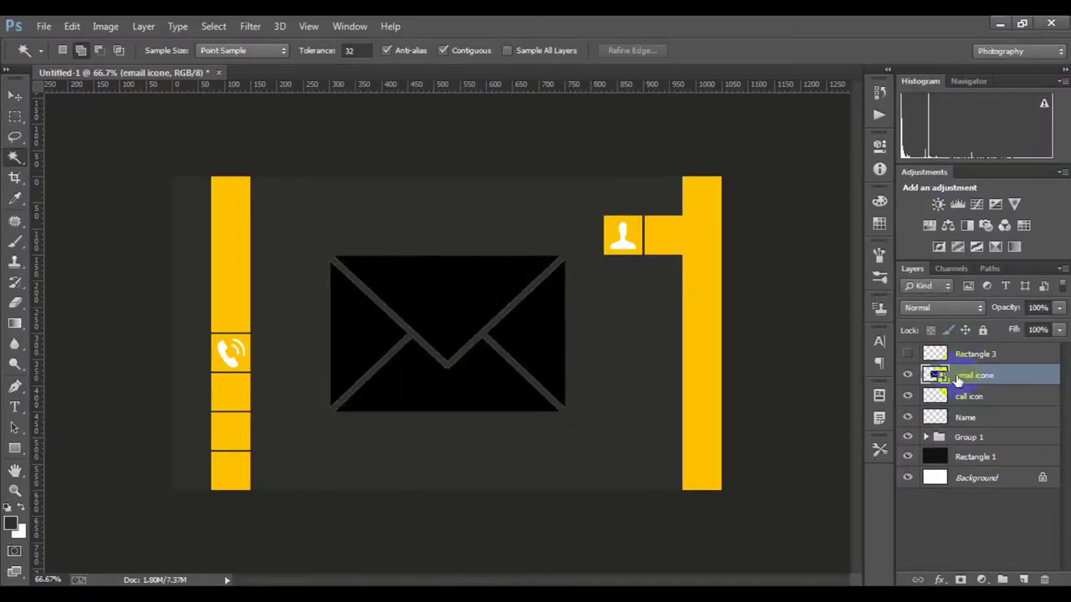
pyautogui.rightClick(962, 375)
pyautogui.click(454, 418)
pyautogui.hotkey('ctrl', 'i')
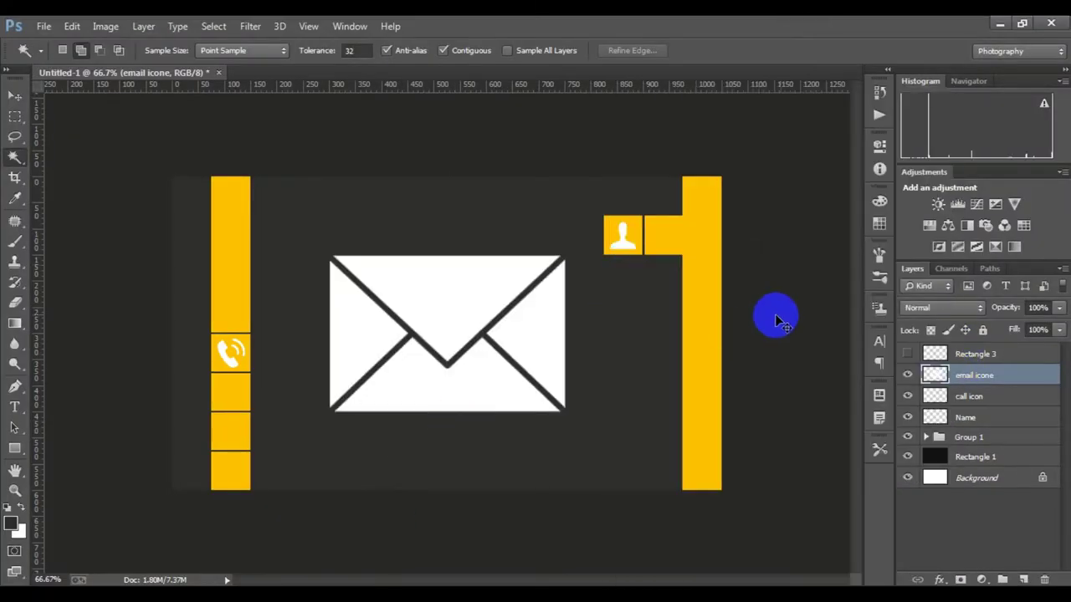
# - Shrink the envelope and move it into the yellow box below the phone icon
pyautogui.hotkey('ctrl', 't')
pyautogui.moveTo(564, 410); pyautogui.dragTo(475, 351)
pyautogui.hotkey('ctrl', '+')
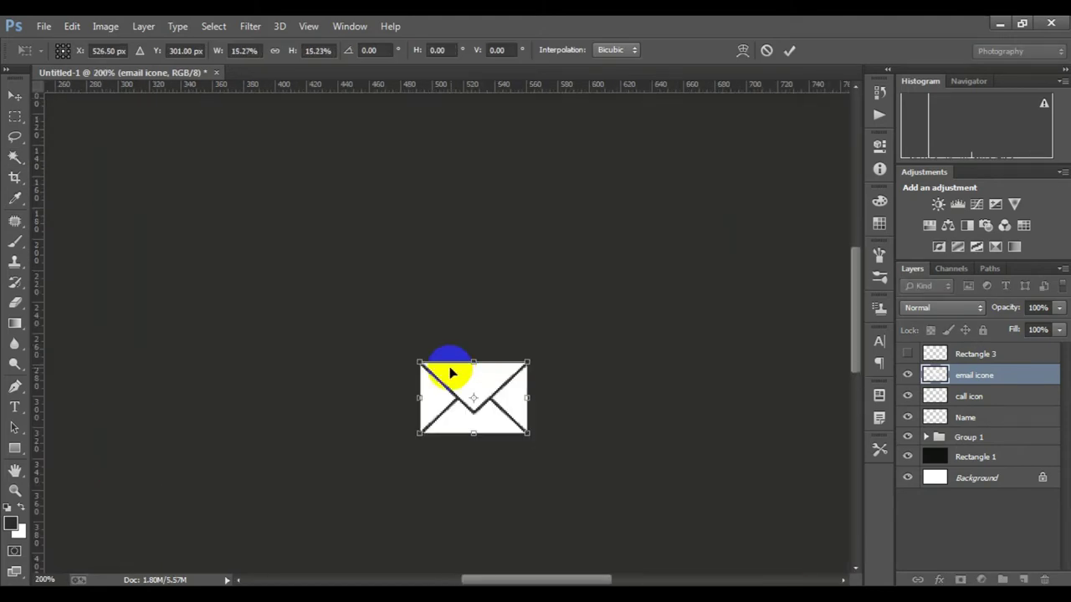
pyautogui.hotkey('ctrl', '+')
pyautogui.moveTo(736, 238)
pyautogui.mouseDown()
pyautogui.moveTo(125, 426)
pyautogui.moveTo(283, 427)
pyautogui.moveTo(304, 412)
pyautogui.mouseUp()
pyautogui.click(792, 52)
pyautogui.hotkey('ctrl', '-')
pyautogui.hotkey('ctrl', '-')
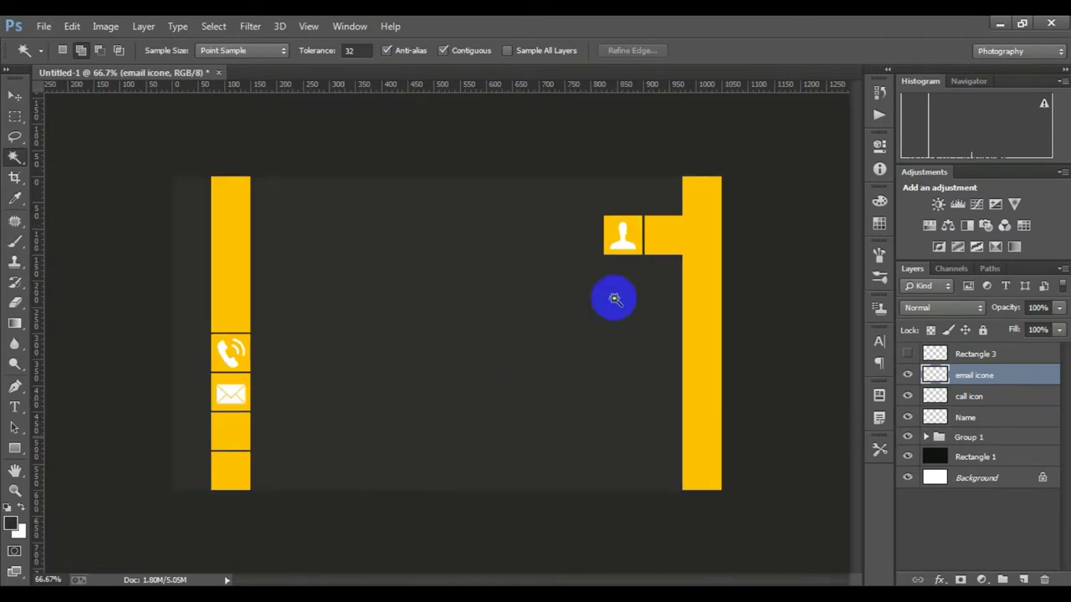
pyautogui.click(239, 449)
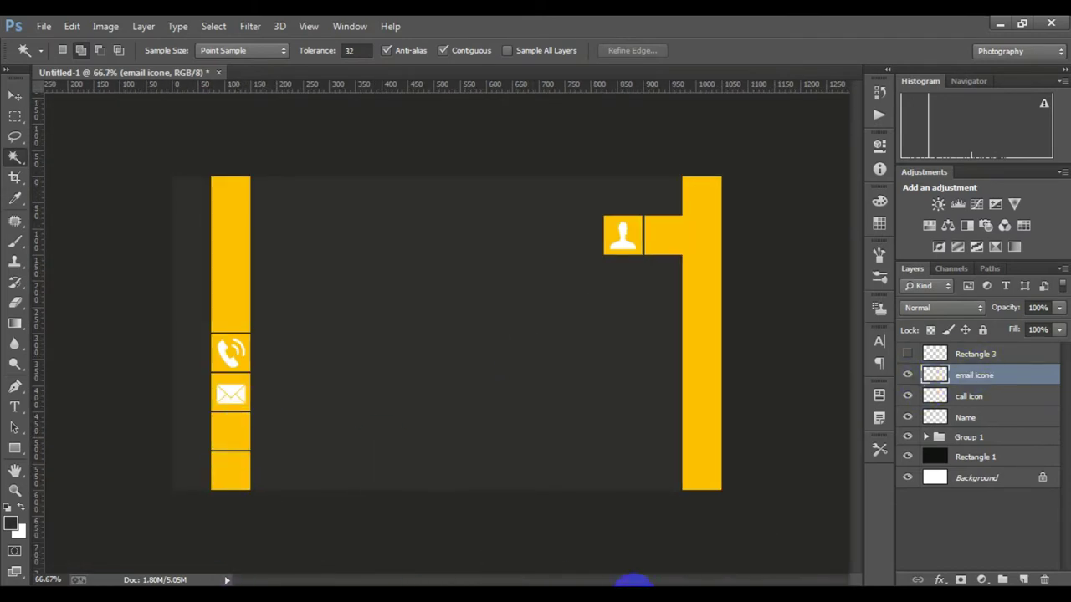
# - Show the grid over the canvas and zoom in on the left bar
pyautogui.click(309, 26)
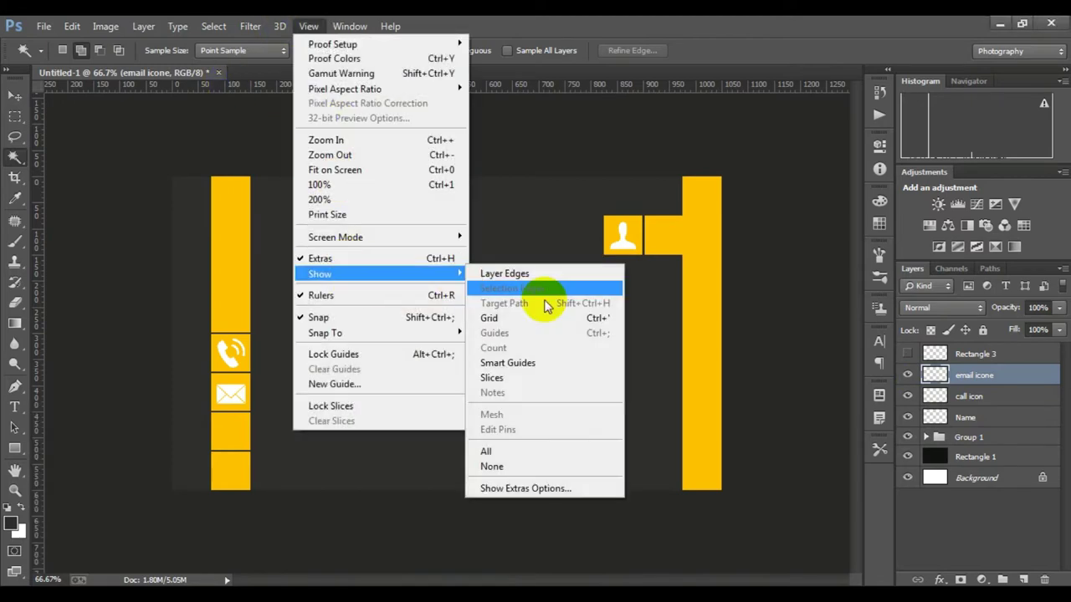
pyautogui.click(518, 317)
pyautogui.hotkey('ctrl', '+')
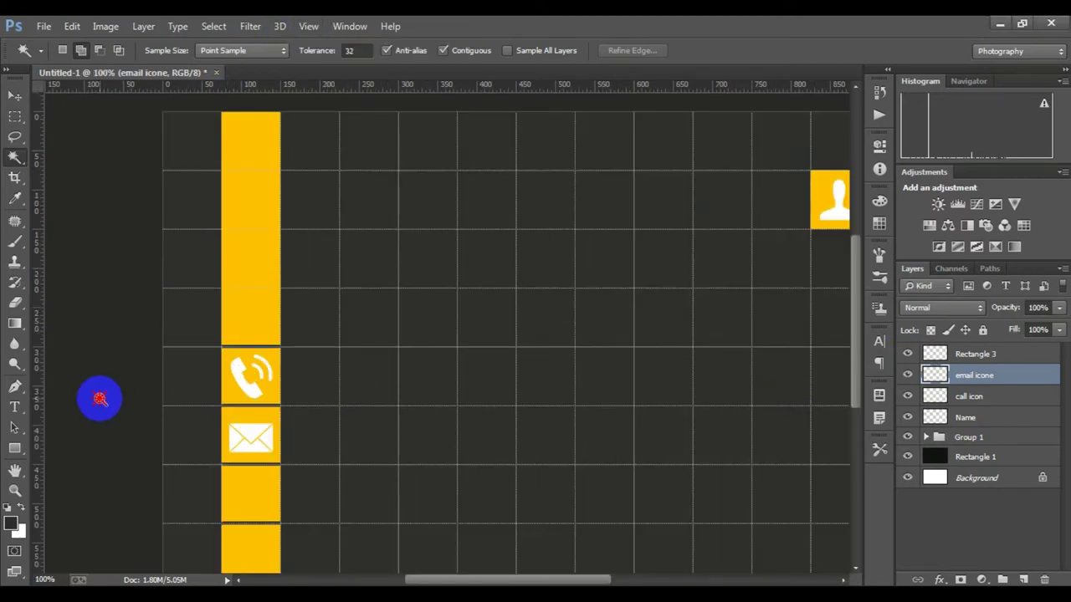
pyautogui.click(96, 394)
pyautogui.click(96, 394)
pyautogui.scroll(3, 443, 402)
pyautogui.hscroll(3, 443, 401)
# - Move the dark divider bar up onto a grid line to cut another gap, then hide Rectangle 3
pyautogui.hotkey('ctrl', 't')
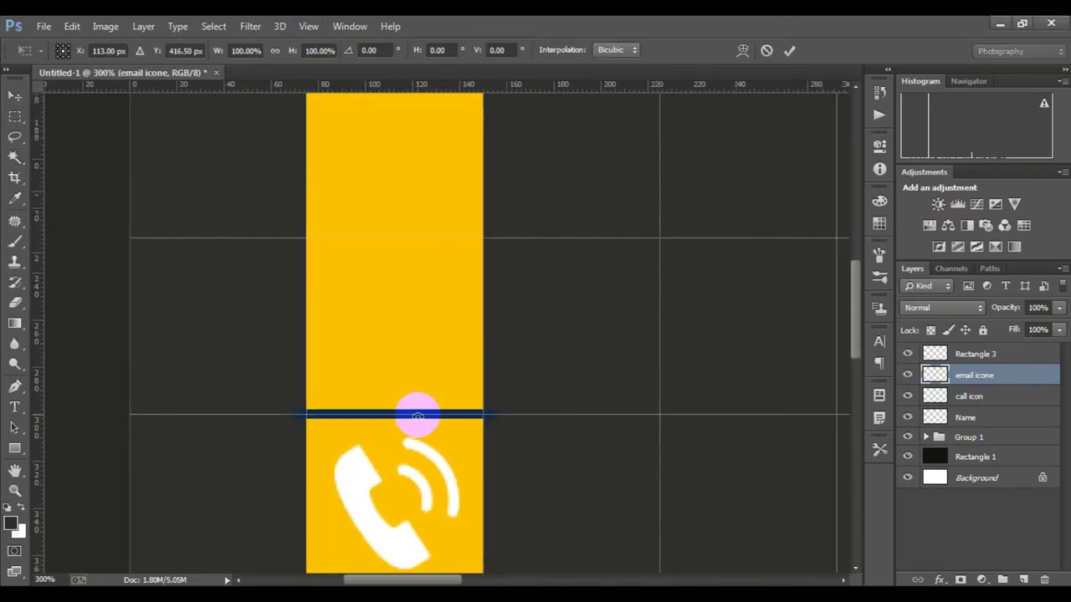
pyautogui.click(791, 48)
pyautogui.click(973, 355)
pyautogui.moveTo(436, 416); pyautogui.dragTo(413, 239)
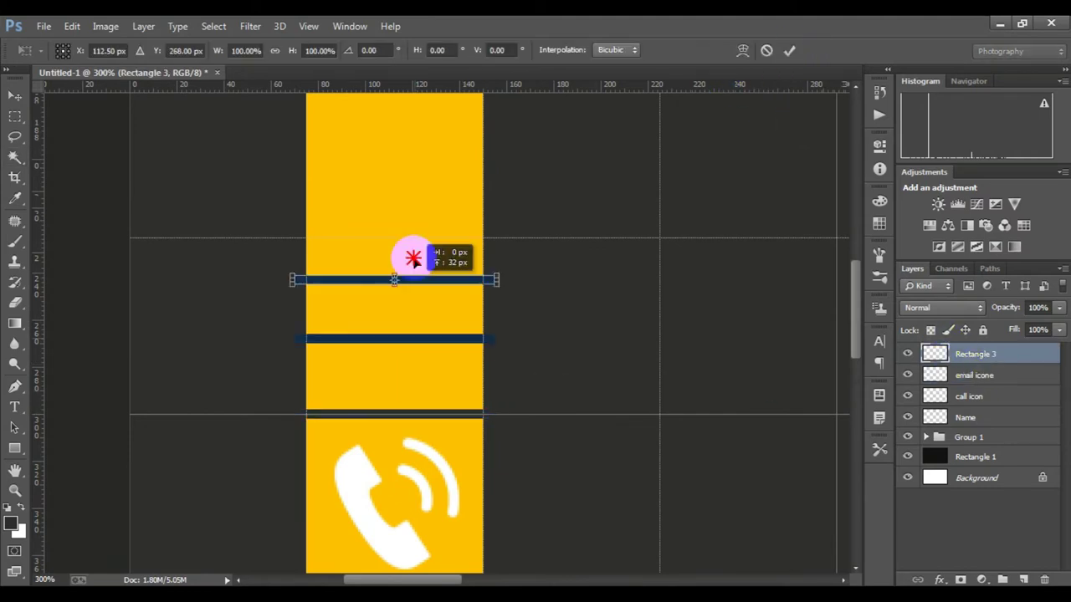
pyautogui.click(354, 237)
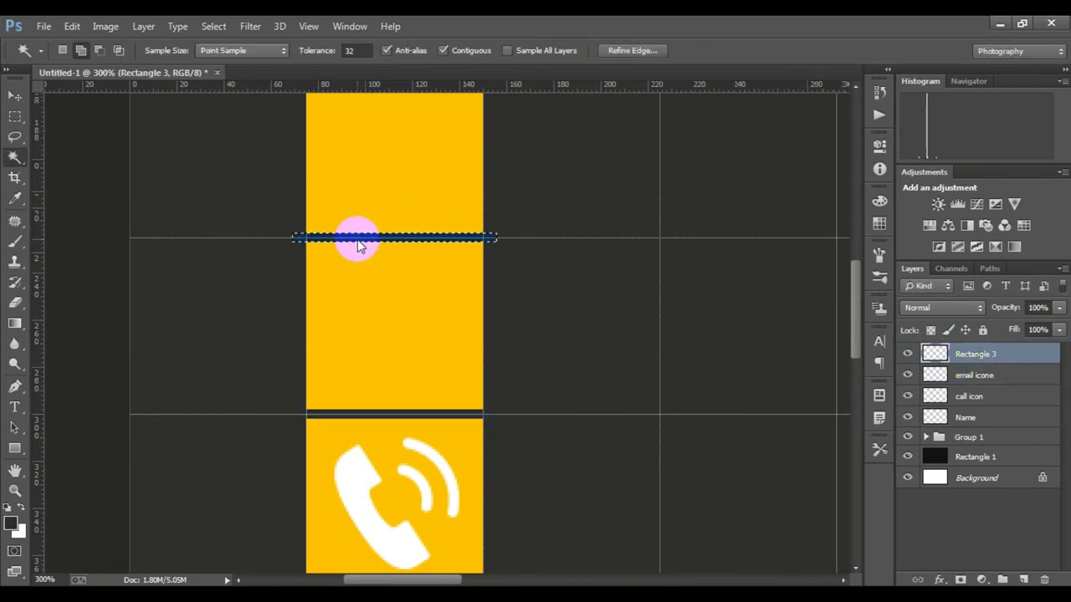
pyautogui.click(948, 437)
pyautogui.click(927, 437)
pyautogui.click(984, 480)
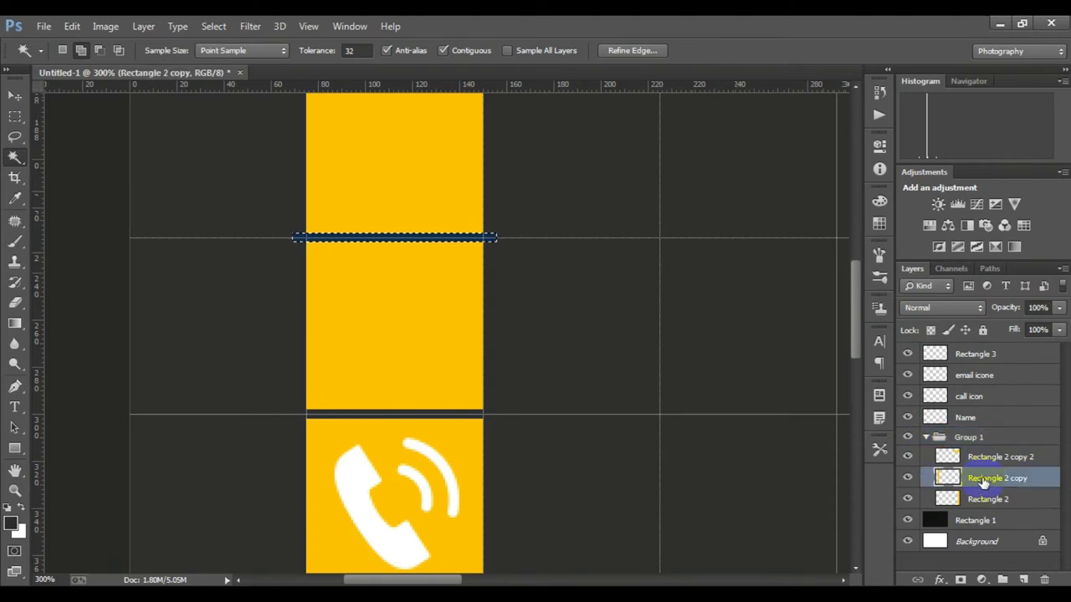
pyautogui.hotkey('ctrl', 'd')
pyautogui.click(908, 354)
pyautogui.keyDown('alt'); pyautogui.click(447, 337); pyautogui.keyUp('alt')
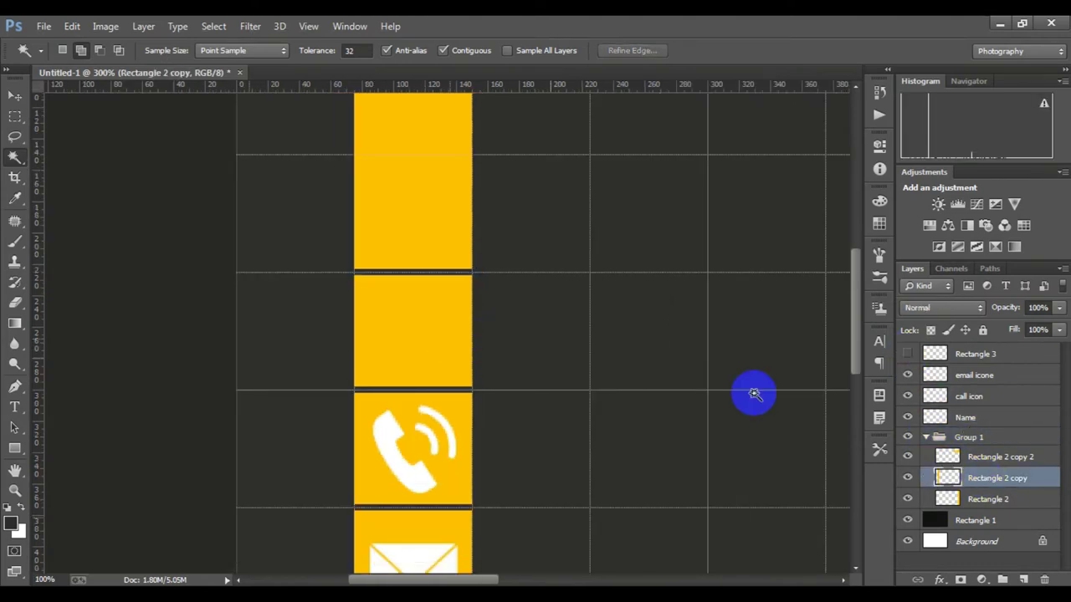
pyautogui.keyDown('alt'); pyautogui.click(753, 390); pyautogui.keyUp('alt')
# - Move the phone and envelope icons up one tile each
pyautogui.click(975, 410)
pyautogui.hotkey('ctrl', 't')
pyautogui.moveTo(134, 359); pyautogui.dragTo(130, 312)
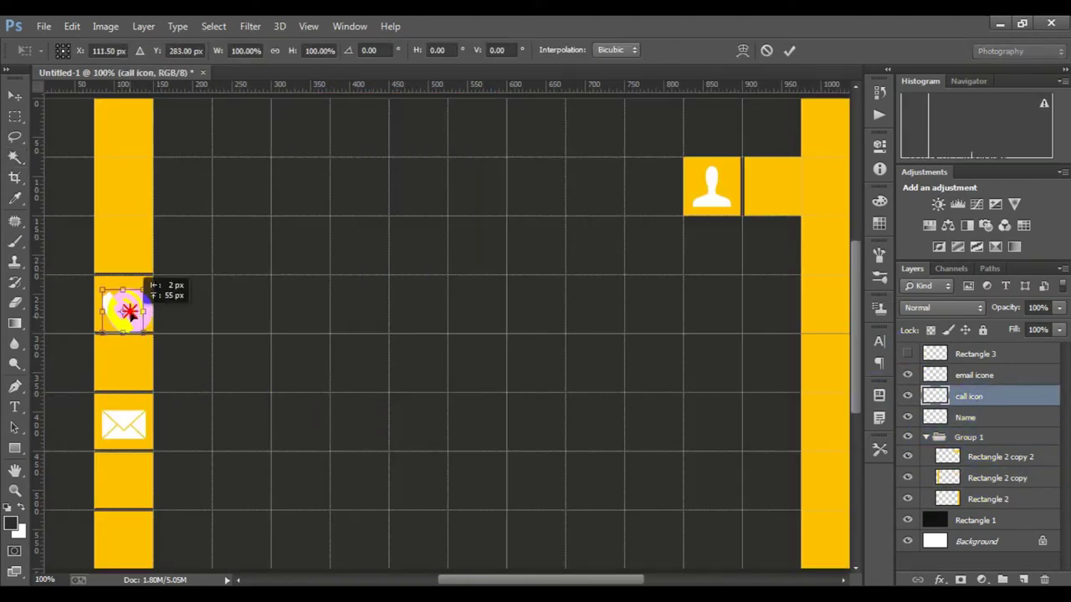
pyautogui.click(789, 50)
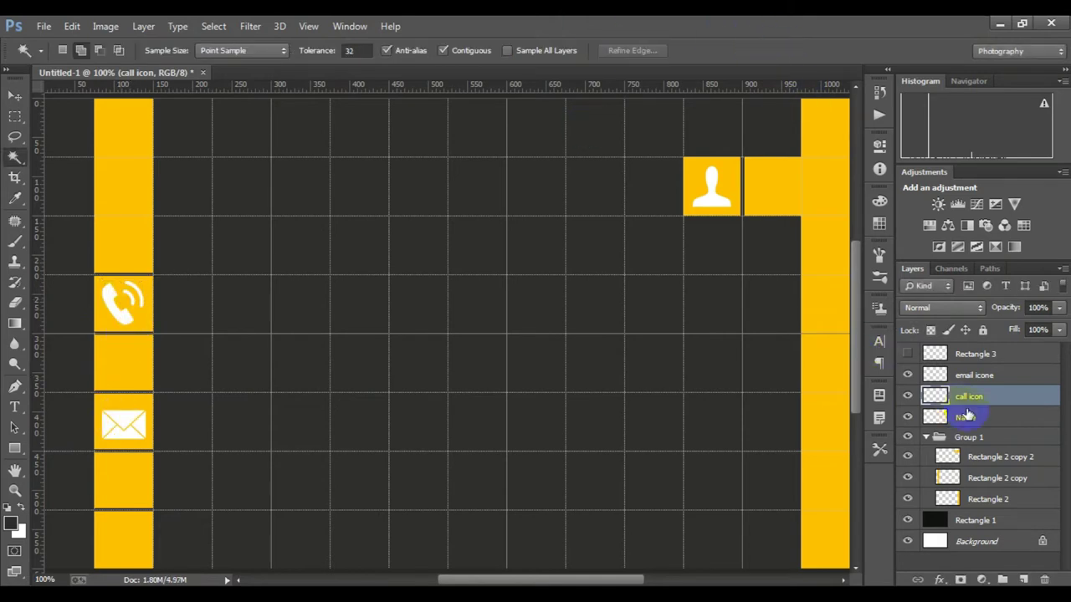
pyautogui.click(974, 375)
pyautogui.hotkey('ctrl', 't')
pyautogui.moveTo(125, 431); pyautogui.dragTo(123, 360)
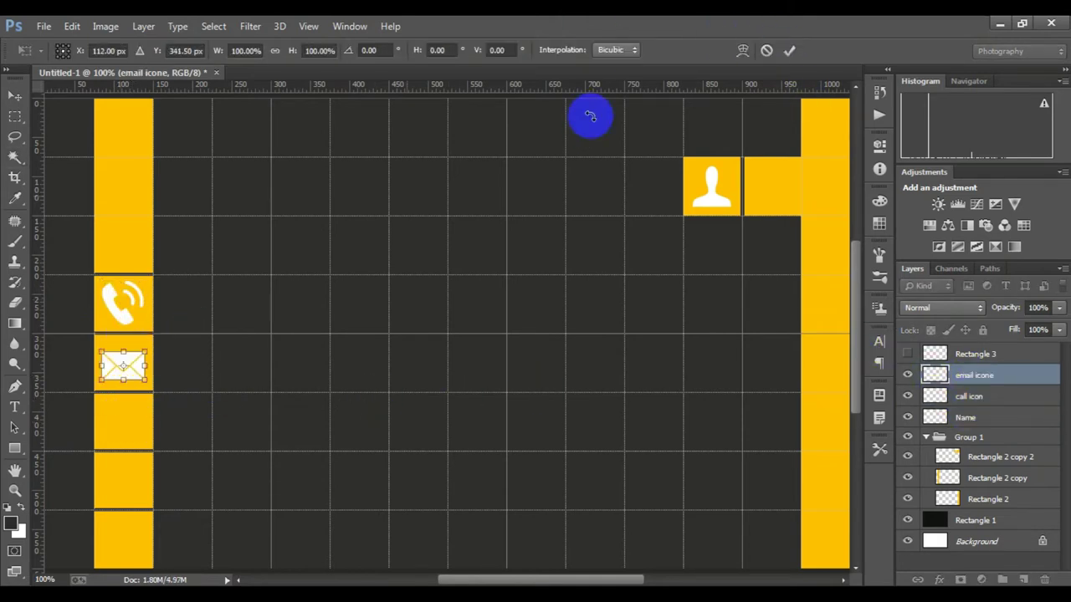
pyautogui.click(789, 50)
pyautogui.press('w')
pyautogui.hotkey('ctrl', '-')
pyautogui.scroll(2, 196, 454)
pyautogui.scroll(2, 246, 376)
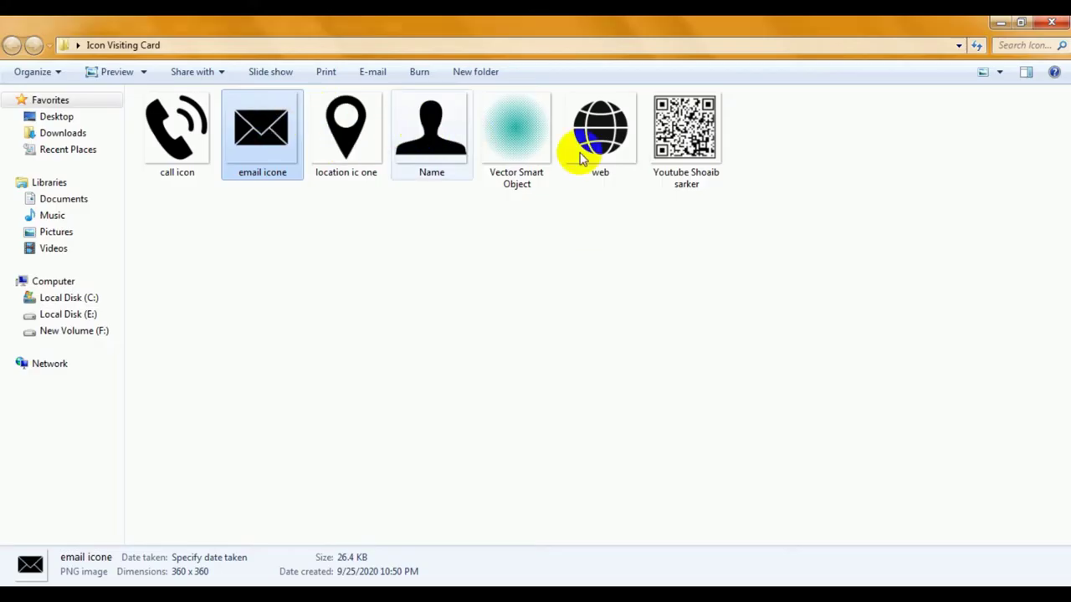
# - Place the web globe image, rasterize it and shrink it to about 73 px below the envelope
pyautogui.moveTo(581, 158); pyautogui.dragTo(342, 400)
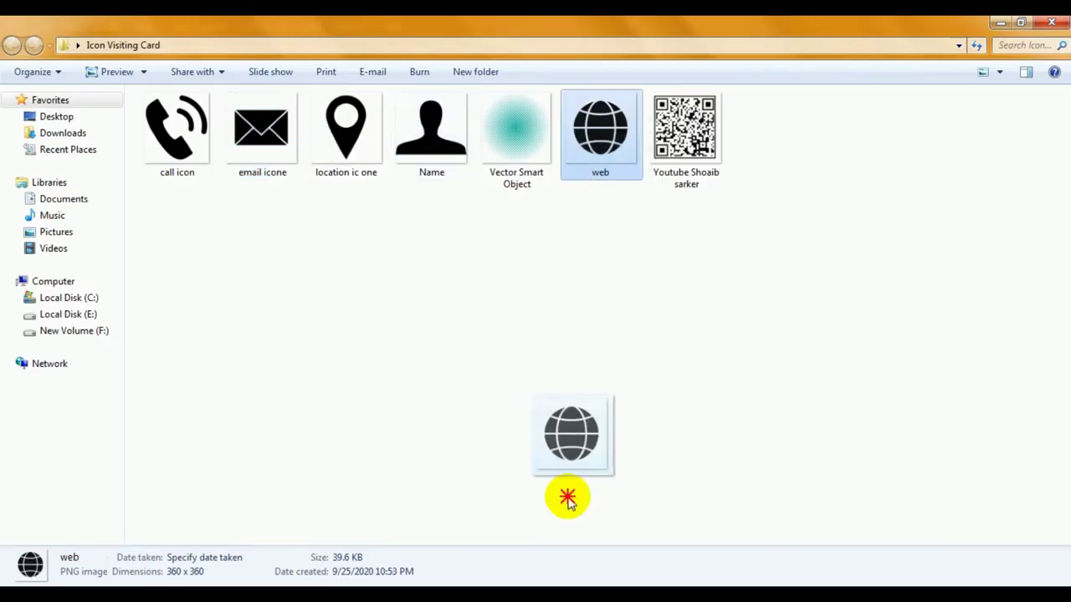
pyautogui.click(789, 50)
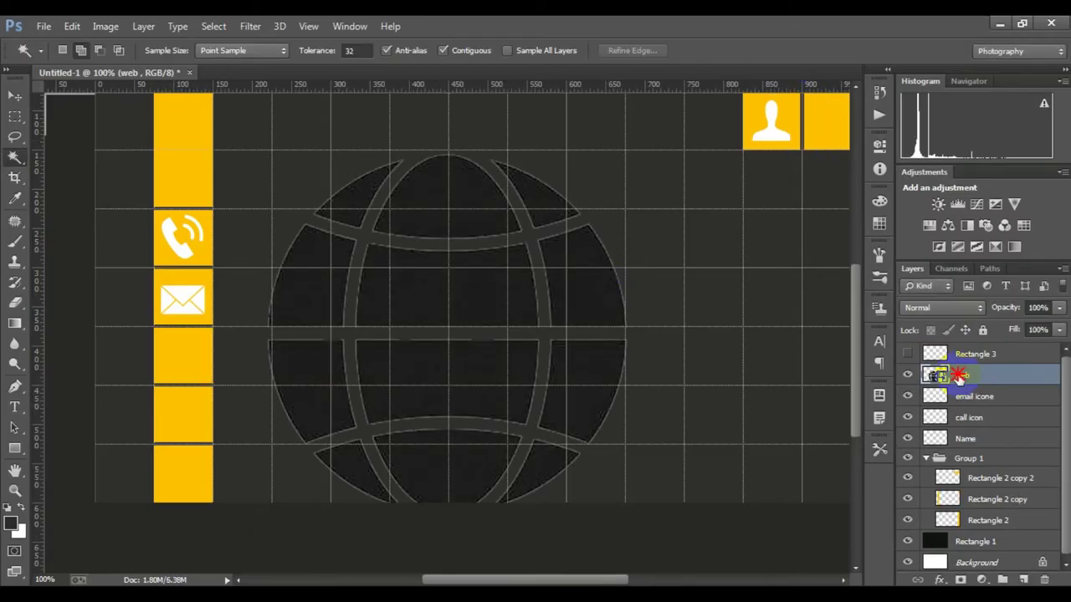
pyautogui.rightClick(958, 375)
pyautogui.click(661, 246)
pyautogui.hotkey('ctrl', 't')
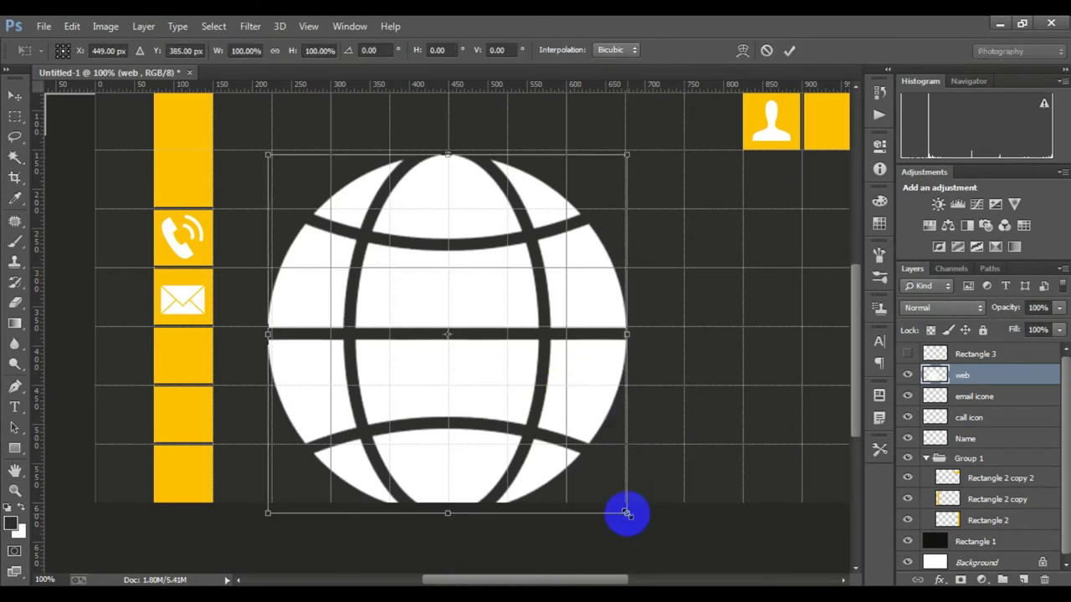
pyautogui.moveTo(626, 514)
pyautogui.mouseDown()
pyautogui.moveTo(492, 346)
pyautogui.moveTo(188, 364)
pyautogui.moveTo(203, 387)
pyautogui.moveTo(193, 356)
pyautogui.mouseUp()
pyautogui.click(789, 50)
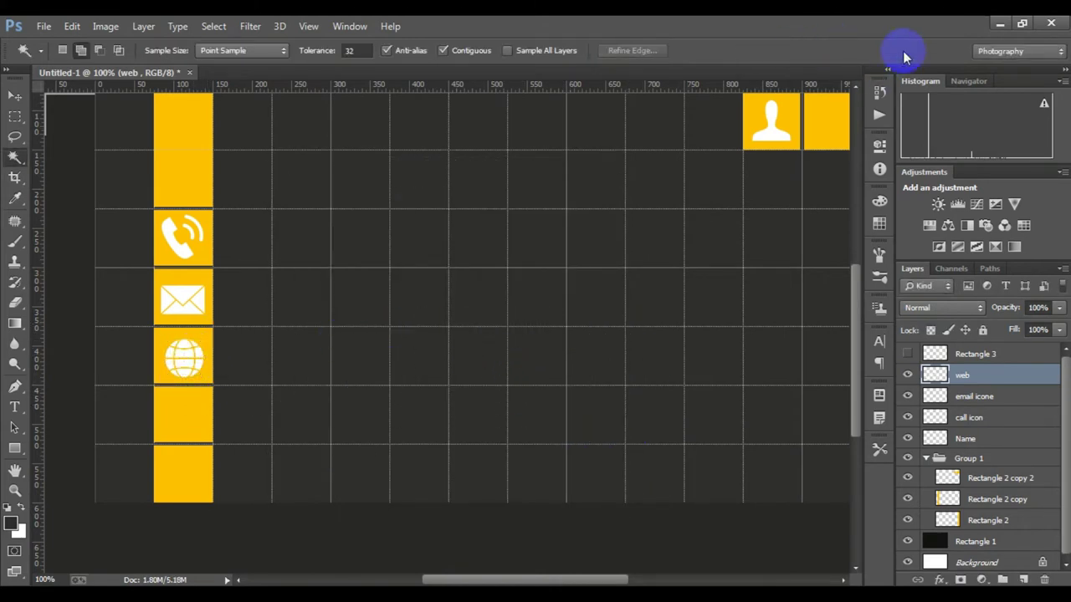
pyautogui.scroll(1, 645, 364)
pyautogui.hotkey('alt', 'Tab')
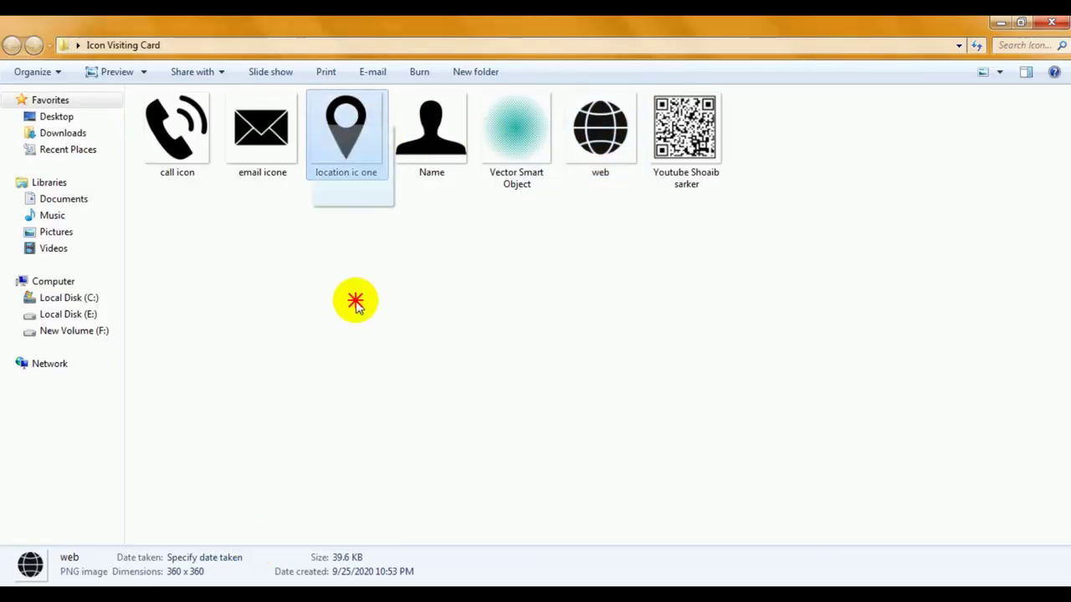
# - Place the location pin image on the card, rasterize it and invert it to white
pyautogui.moveTo(346, 131); pyautogui.dragTo(553, 566)
pyautogui.press('Return')
pyautogui.rightClick(971, 375)
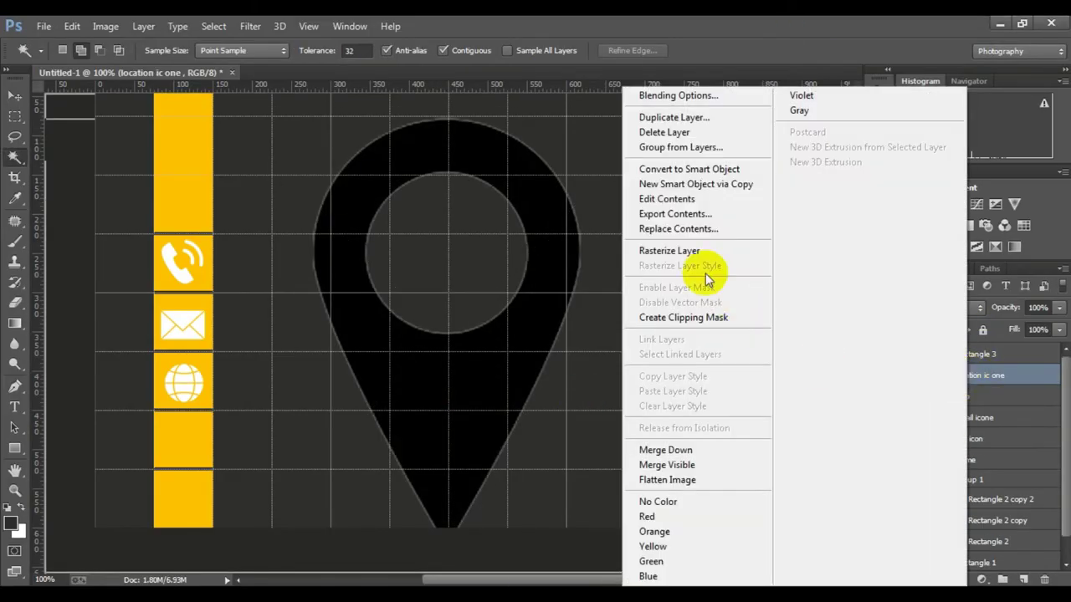
pyautogui.click(686, 248)
pyautogui.hotkey('ctrl', 'i')
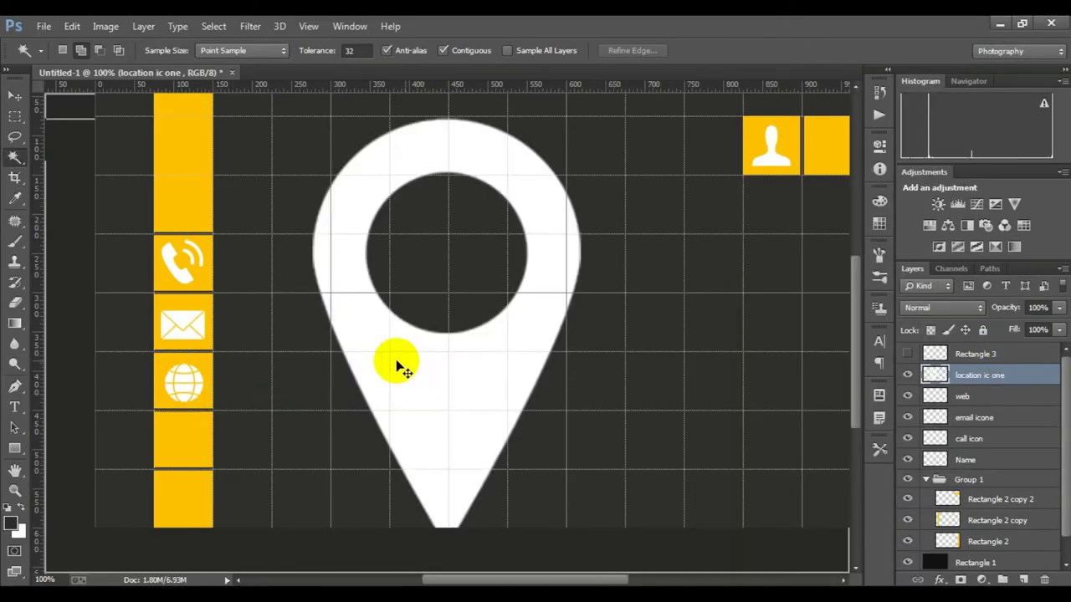
# - Shrink the location pin and move it into the tile below the globe
pyautogui.hotkey('ctrl', 't')
pyautogui.moveTo(578, 547); pyautogui.dragTo(474, 339)
pyautogui.click(413, 267)
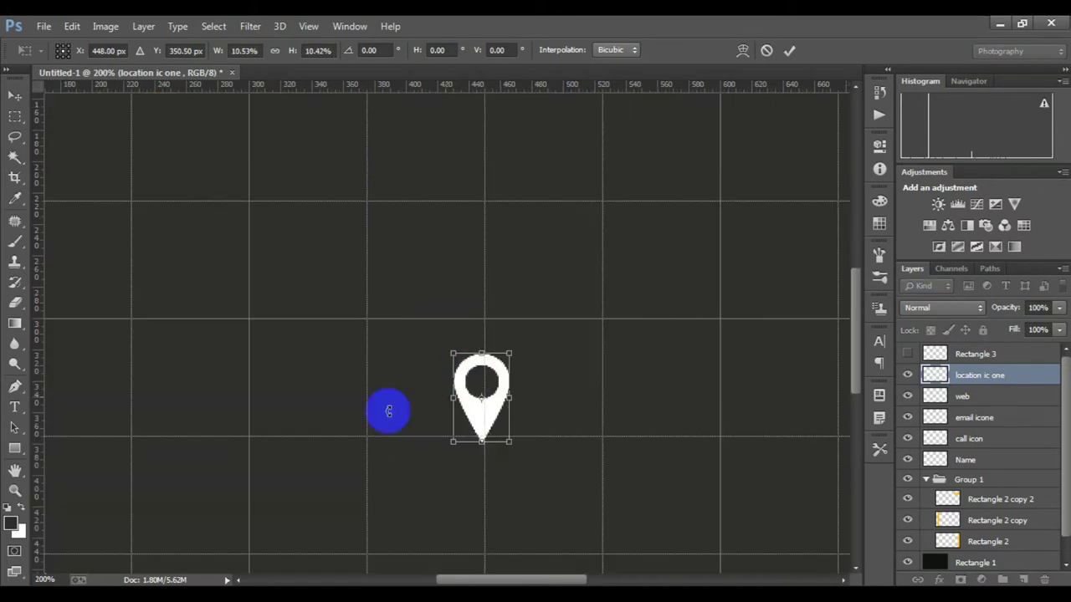
pyautogui.moveTo(388, 411)
pyautogui.mouseDown()
pyautogui.moveTo(703, 287)
pyautogui.moveTo(222, 484)
pyautogui.mouseUp()
pyautogui.click(789, 50)
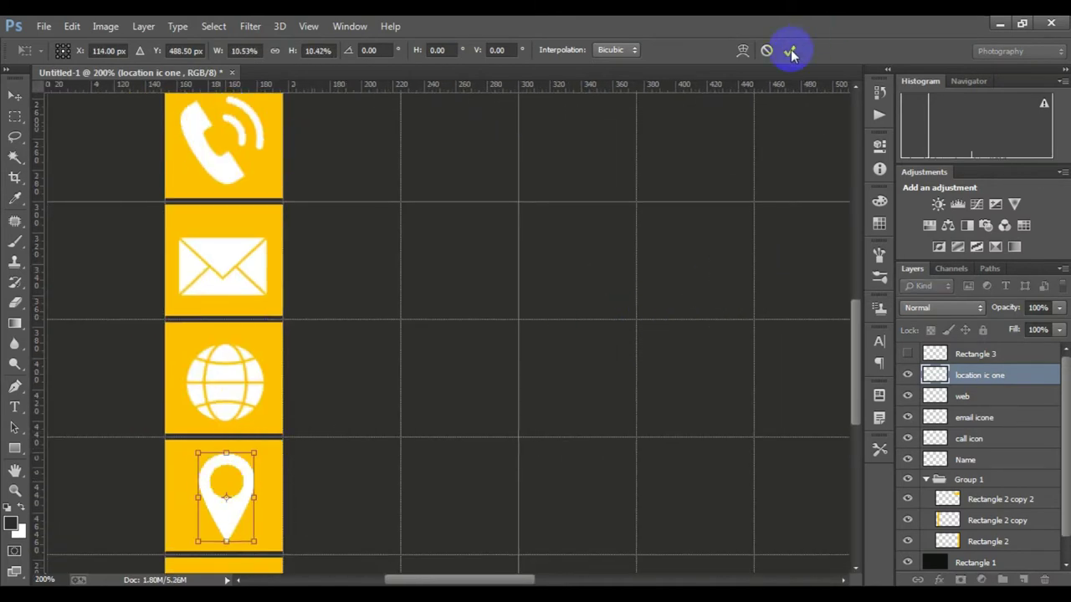
pyautogui.press('w')
pyautogui.hotkey('ctrl', '-')
pyautogui.hotkey('ctrl', '-')
pyautogui.click(548, 288)
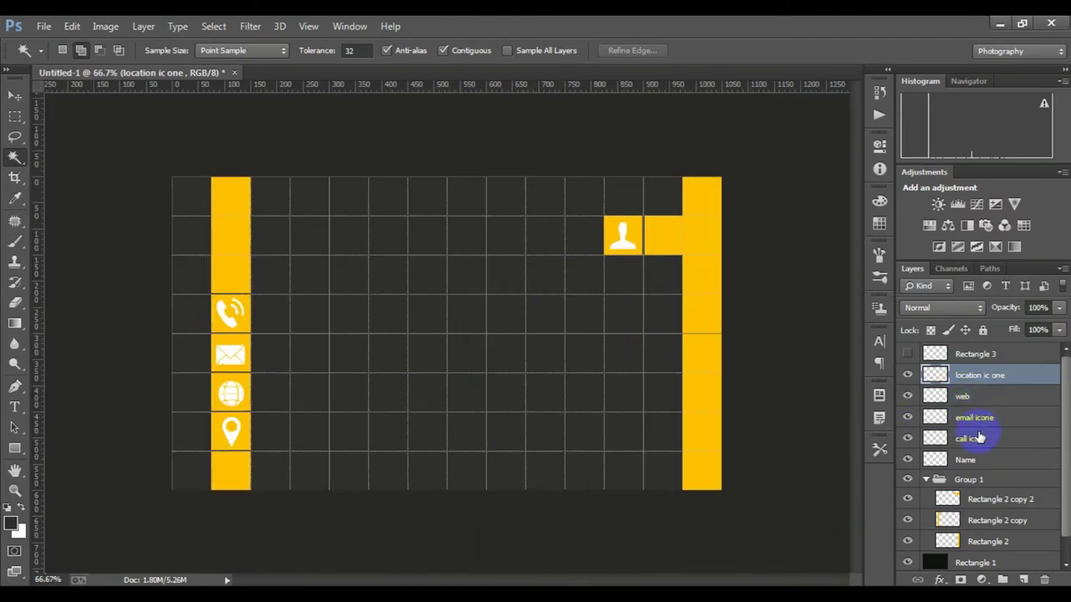
# - Group the icon and name layers into a group named iCON and collapse Group 1
pyautogui.keyDown('shift'); pyautogui.click(979, 470); pyautogui.keyUp('shift')
pyautogui.hotkey('ctrl', 'g')
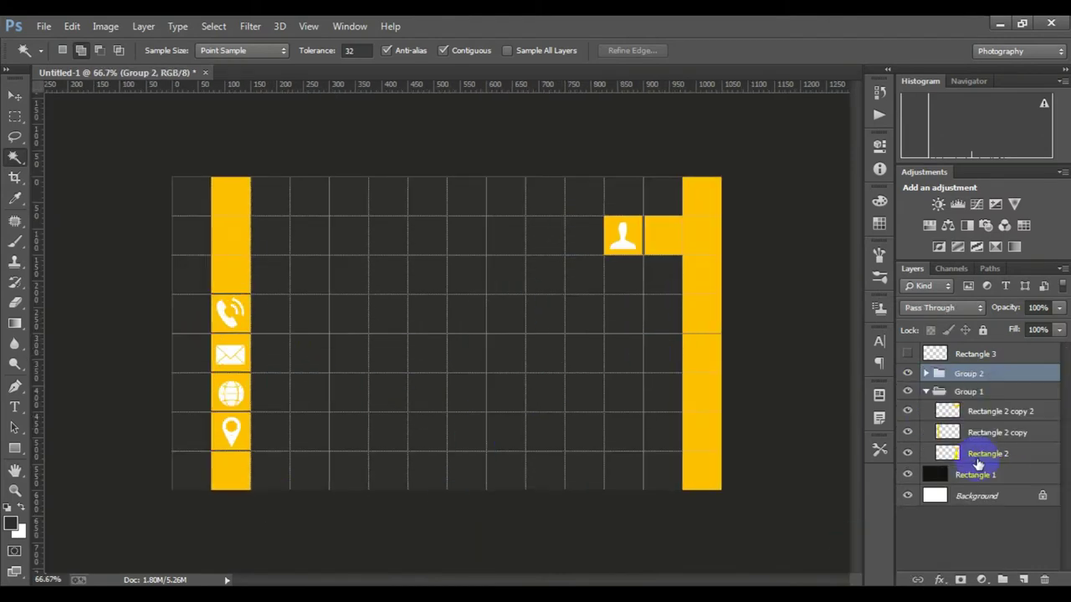
pyautogui.rightClick(972, 374)
pyautogui.press('Escape')
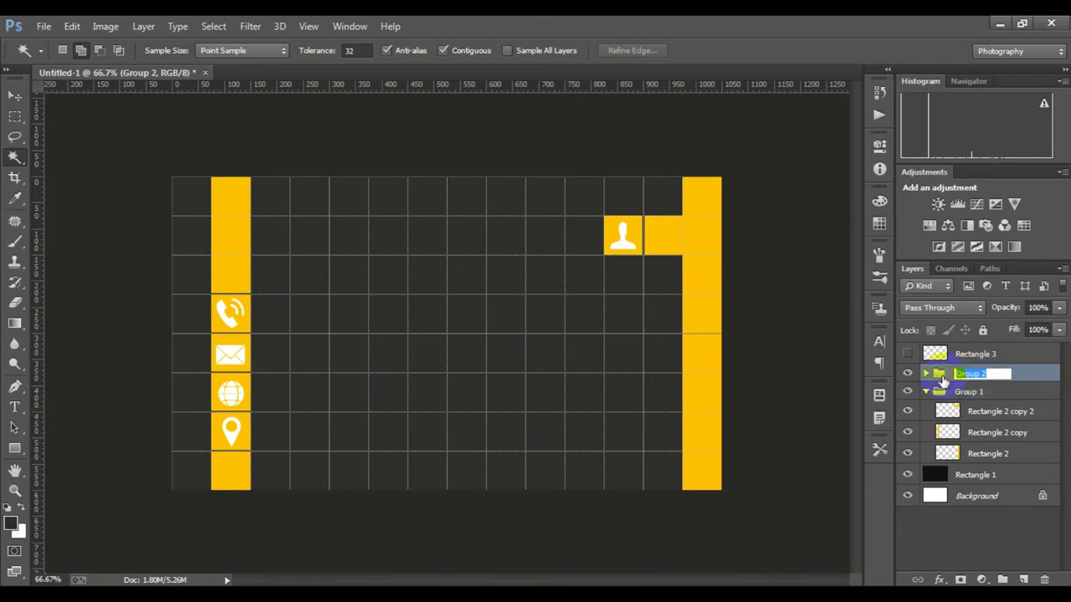
pyautogui.click(977, 395)
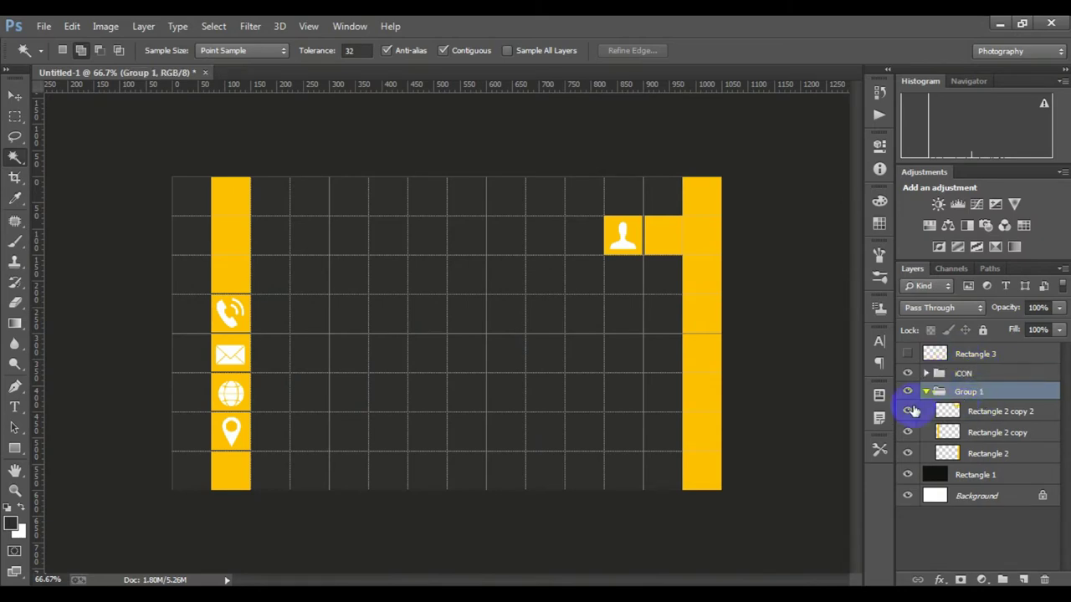
pyautogui.click(926, 392)
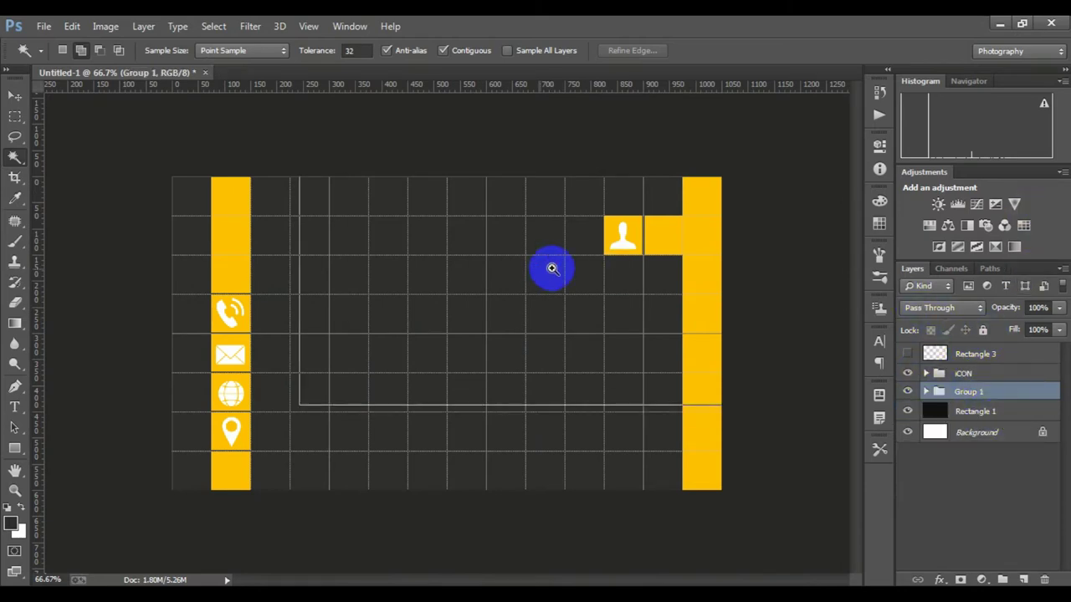
pyautogui.click(548, 269)
pyautogui.click(981, 374)
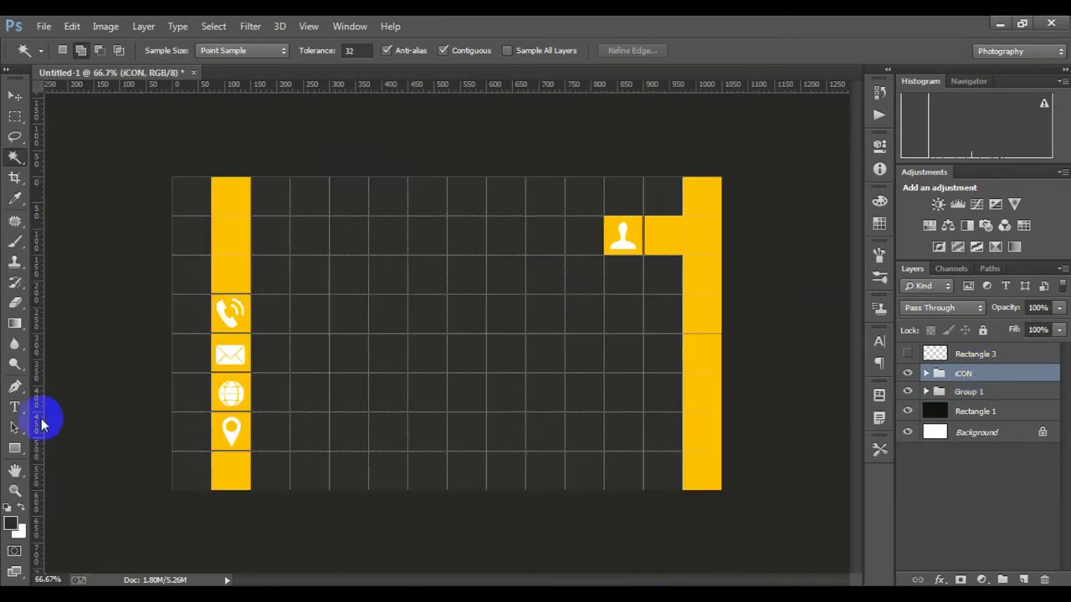
# - Set the text colour to the bars' yellow, ffc000, sampled from a bar
pyautogui.click(521, 51)
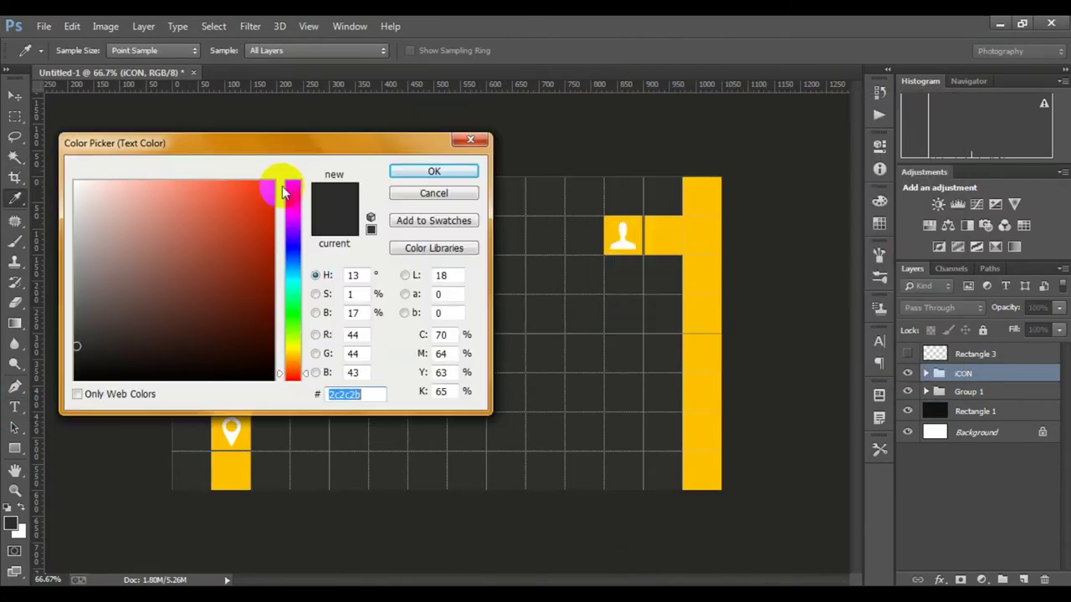
pyautogui.click(701, 237)
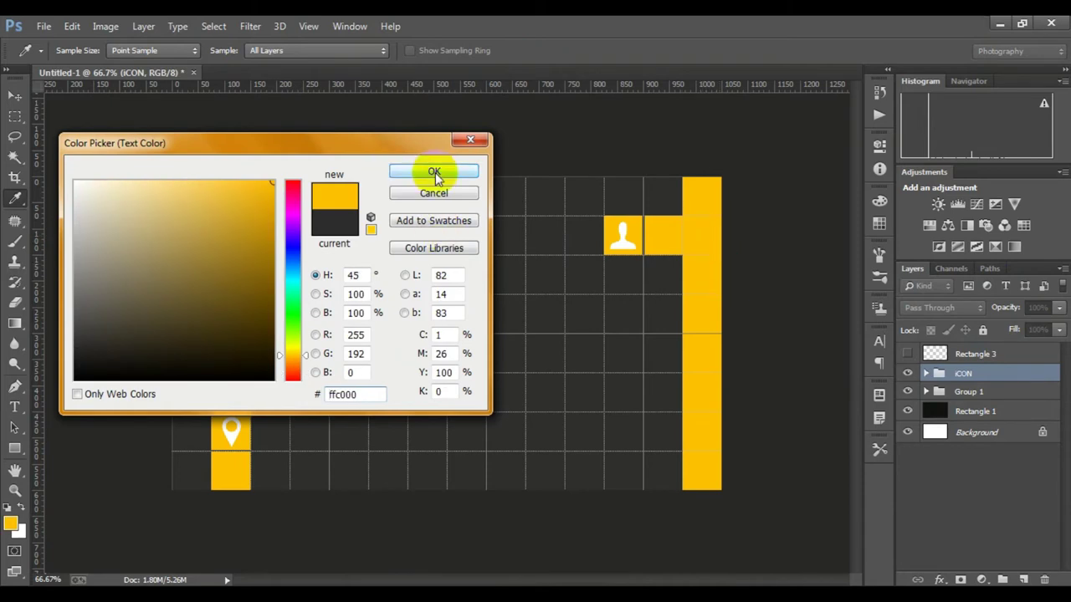
pyautogui.click(434, 172)
# - Type the cardholder's name in yellow, then scale and place it just left of the person icon
pyautogui.click(294, 225)
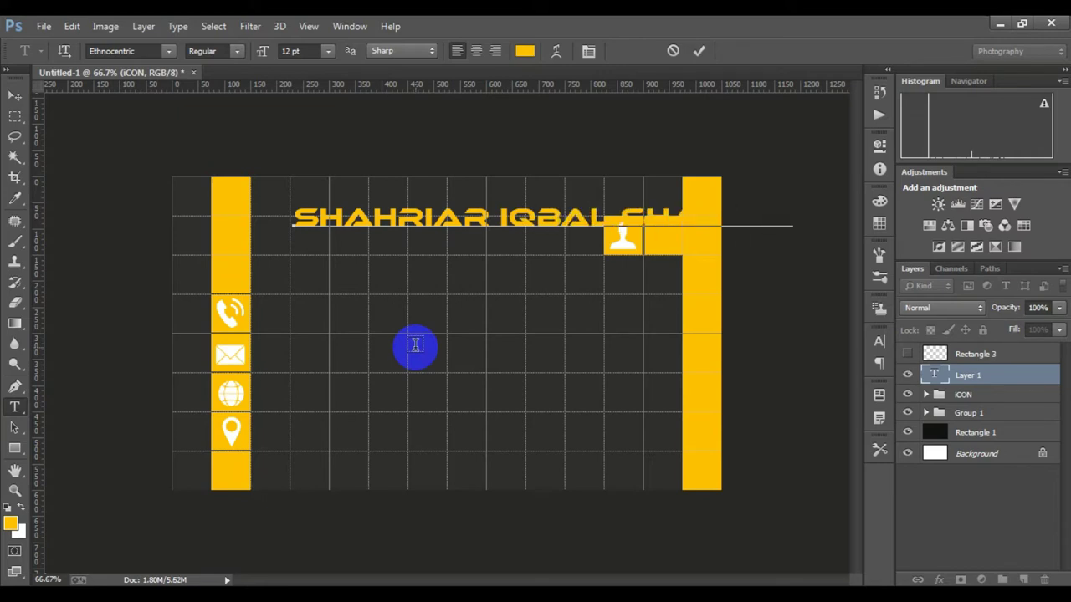
pyautogui.click(699, 51)
pyautogui.hotkey('ctrl', 't')
pyautogui.moveTo(645, 232); pyautogui.dragTo(497, 231)
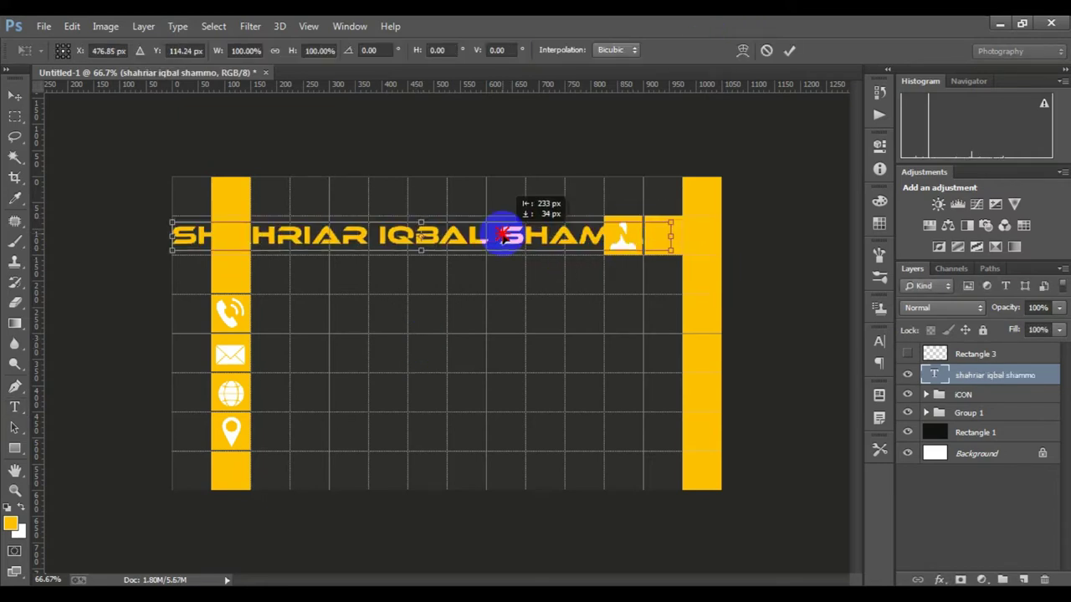
pyautogui.moveTo(639, 247); pyautogui.dragTo(573, 249)
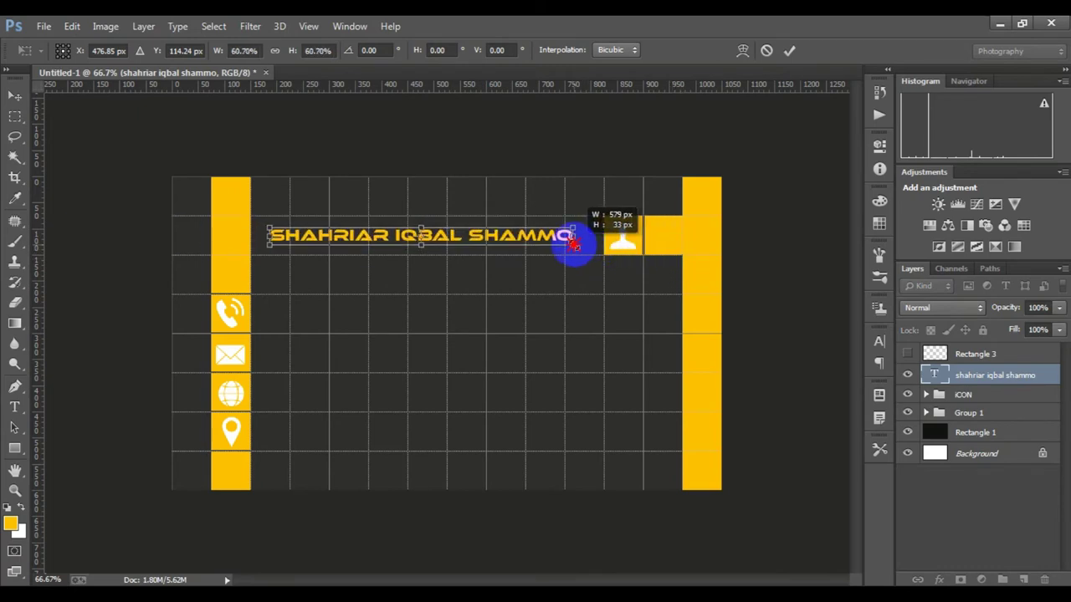
pyautogui.click(446, 217)
pyautogui.moveTo(461, 246); pyautogui.dragTo(494, 240)
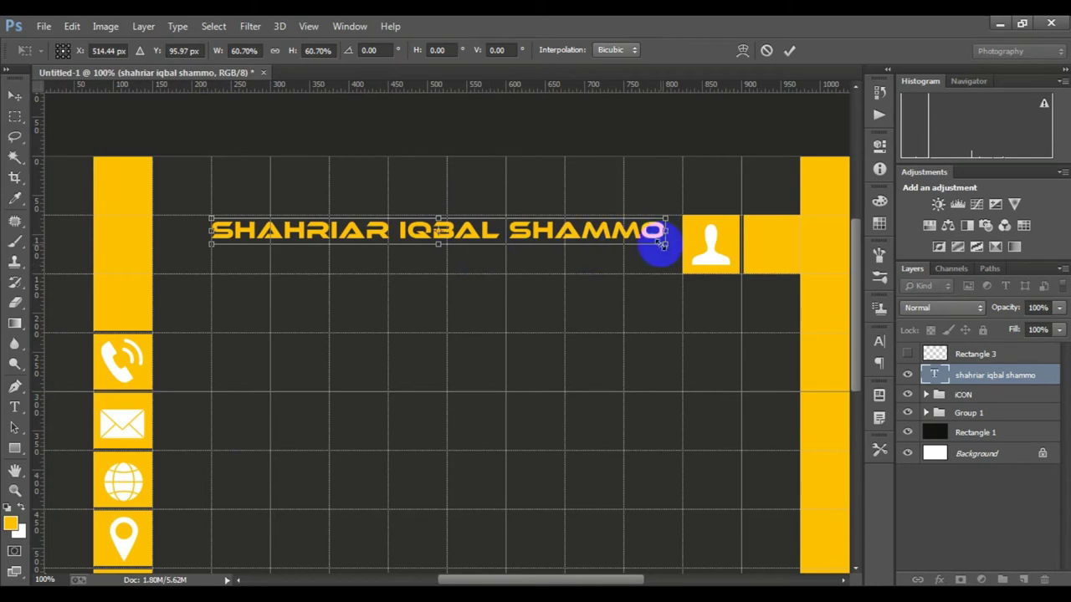
pyautogui.moveTo(666, 232)
pyautogui.mouseDown()
pyautogui.moveTo(589, 232)
pyautogui.moveTo(636, 233)
pyautogui.moveTo(665, 192)
pyautogui.mouseUp()
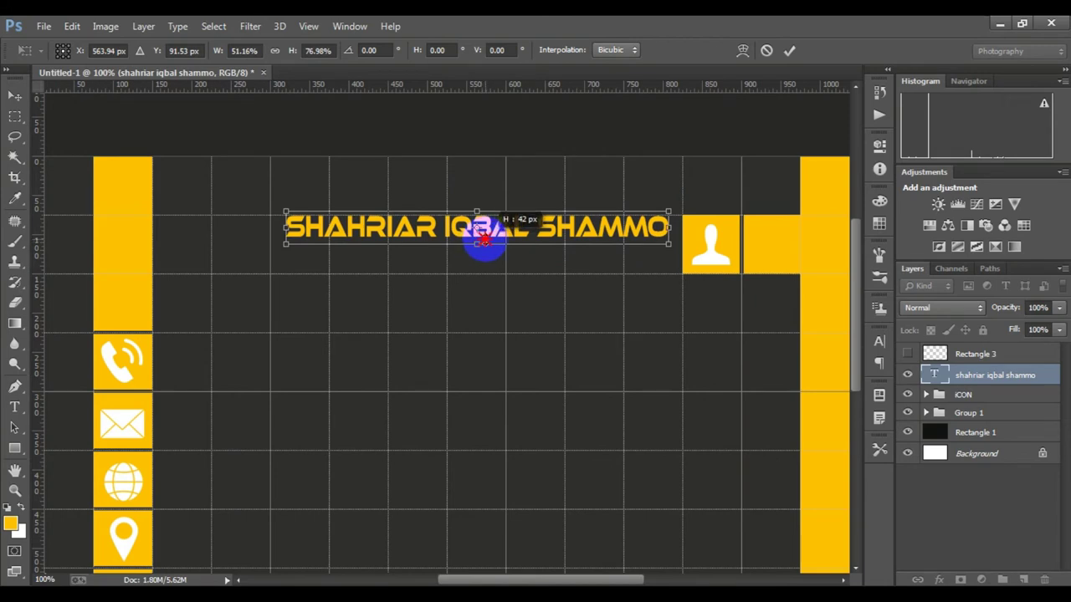
# - Set the name text in Adobe Gurmukhi Bold with All Caps
pyautogui.click(789, 50)
pyautogui.click(879, 342)
pyautogui.click(779, 350)
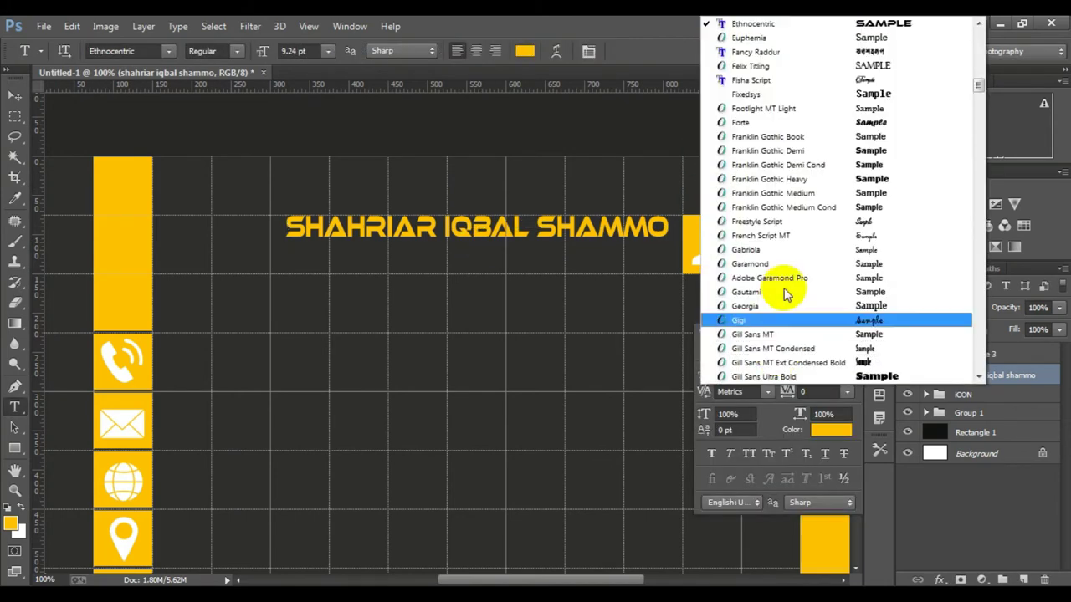
pyautogui.click(786, 179)
pyautogui.press('Up')
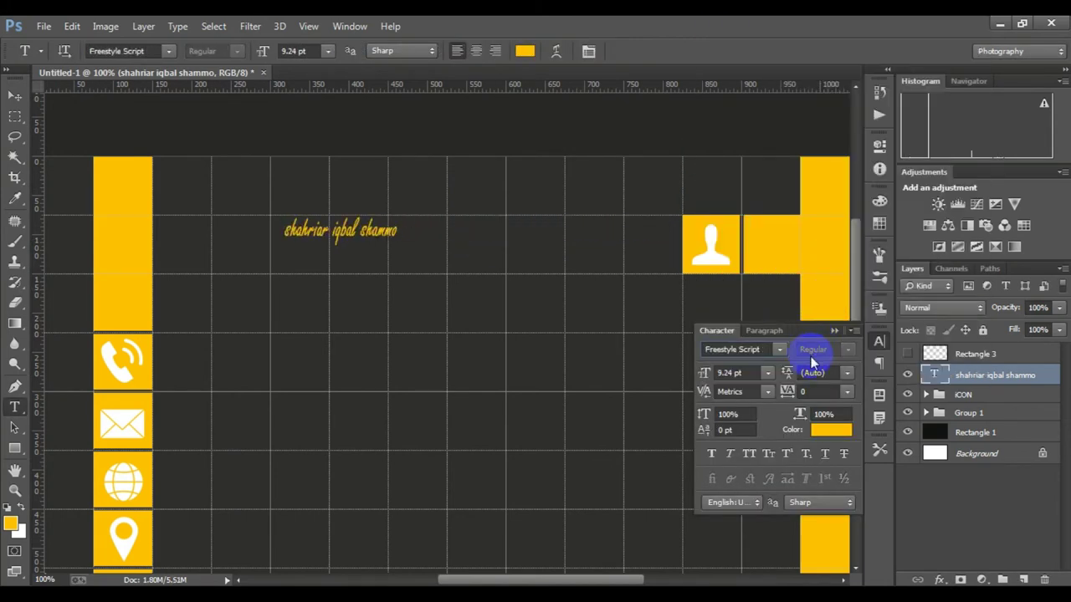
pyautogui.press('Up')
pyautogui.click(712, 454)
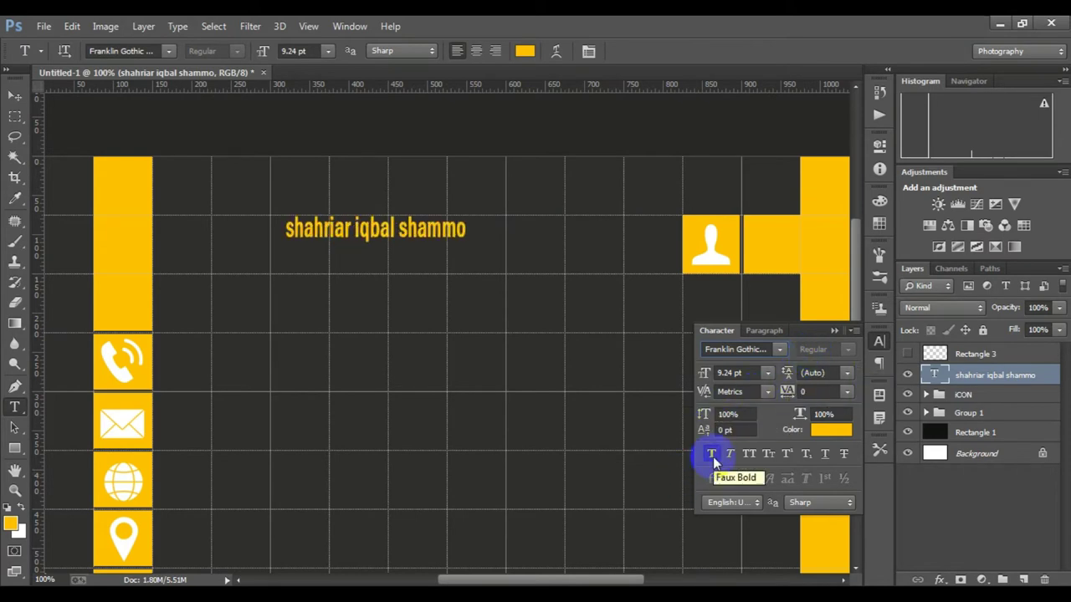
pyautogui.click(748, 453)
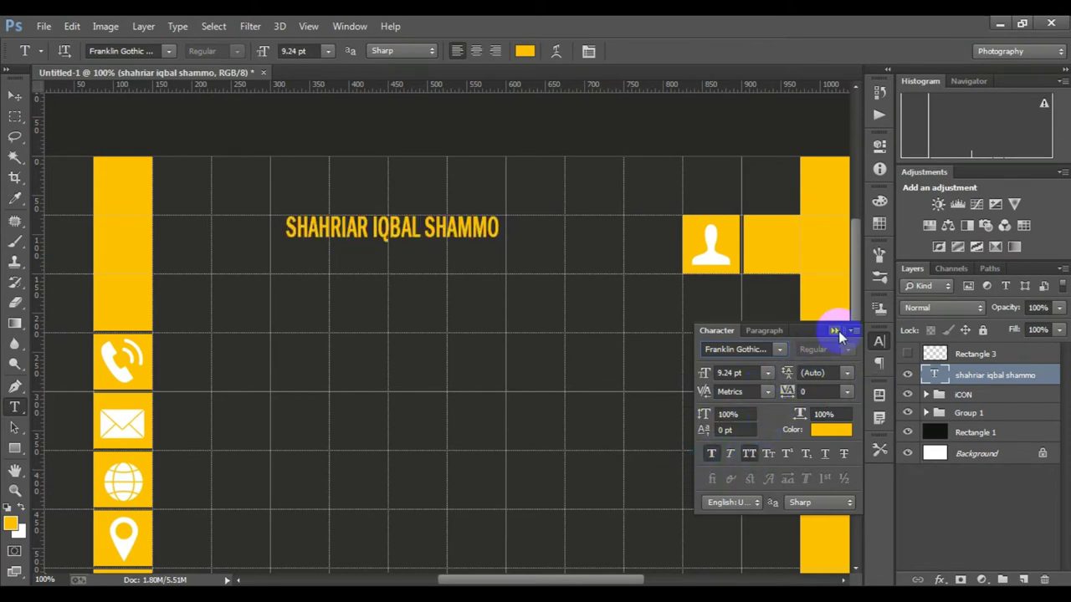
pyautogui.click(781, 349)
pyautogui.click(808, 274)
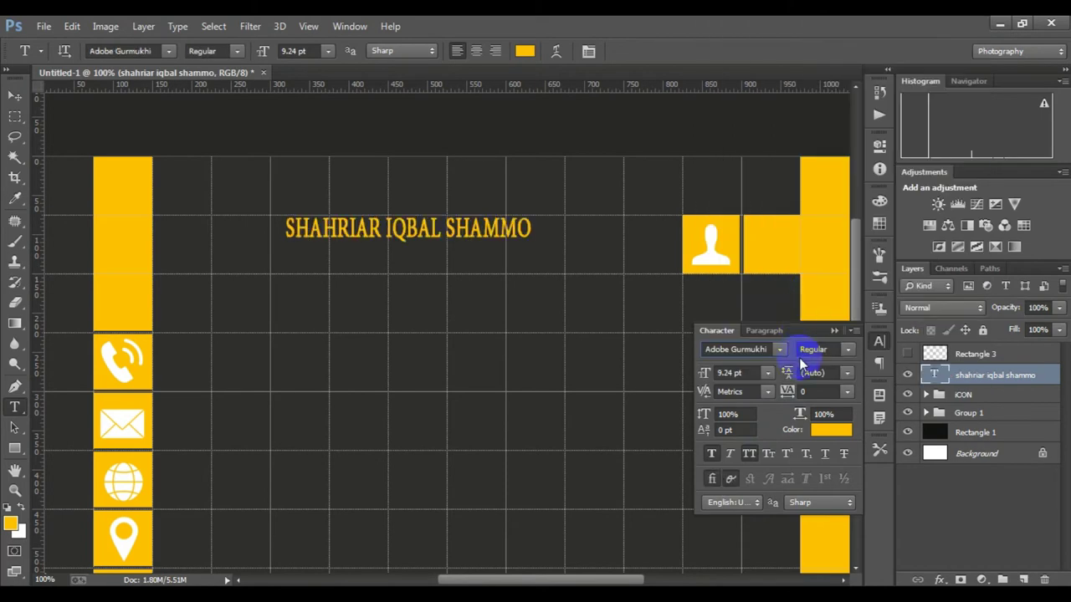
pyautogui.click(847, 350)
pyautogui.click(845, 369)
pyautogui.click(984, 355)
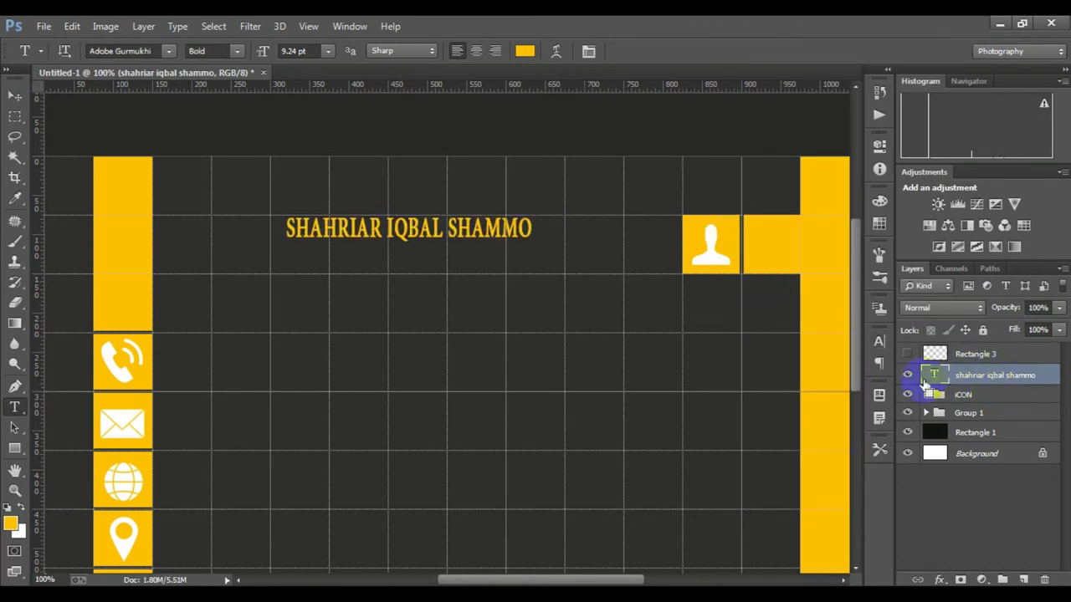
# - Enlarge the name to about 10.57 pt and move it right against the silhouette tile
pyautogui.hotkey('ctrl', 't')
pyautogui.moveTo(532, 243); pyautogui.dragTo(636, 230)
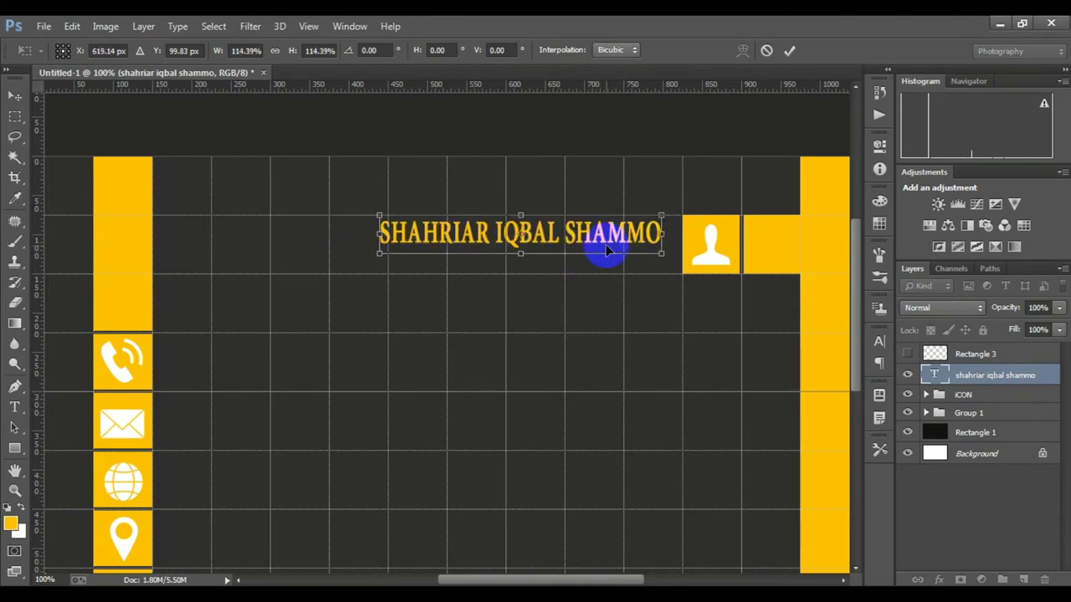
pyautogui.click(789, 51)
pyautogui.scroll(-2, 581, 301)
# - Recolour the name's last word yellow, then try a darker yellow on its end
pyautogui.scroll(1, 468, 314)
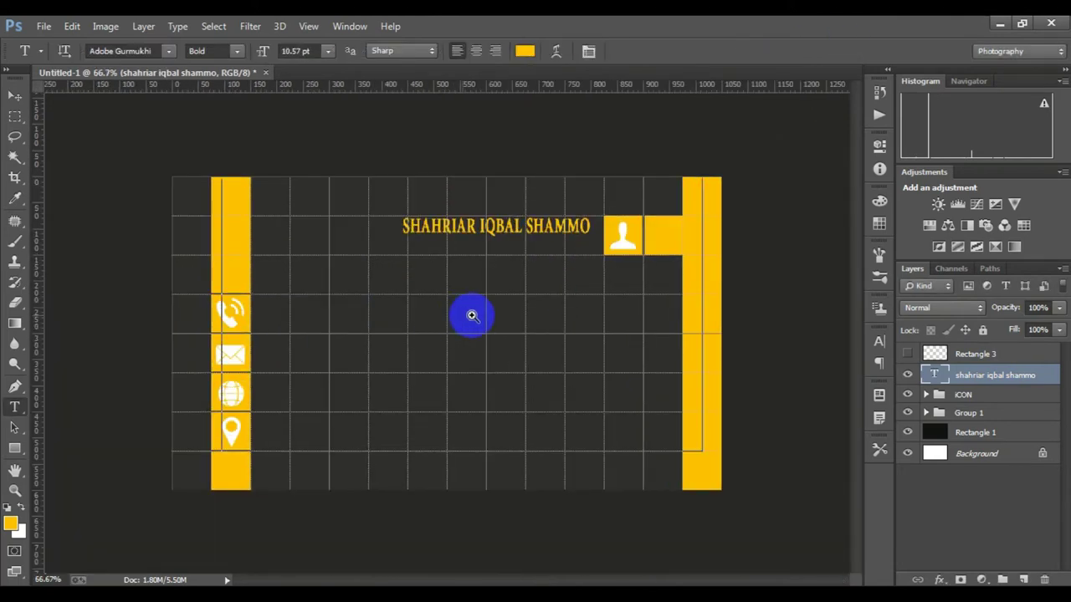
pyautogui.scroll(1, 471, 315)
pyautogui.doubleClick(651, 219)
pyautogui.click(524, 51)
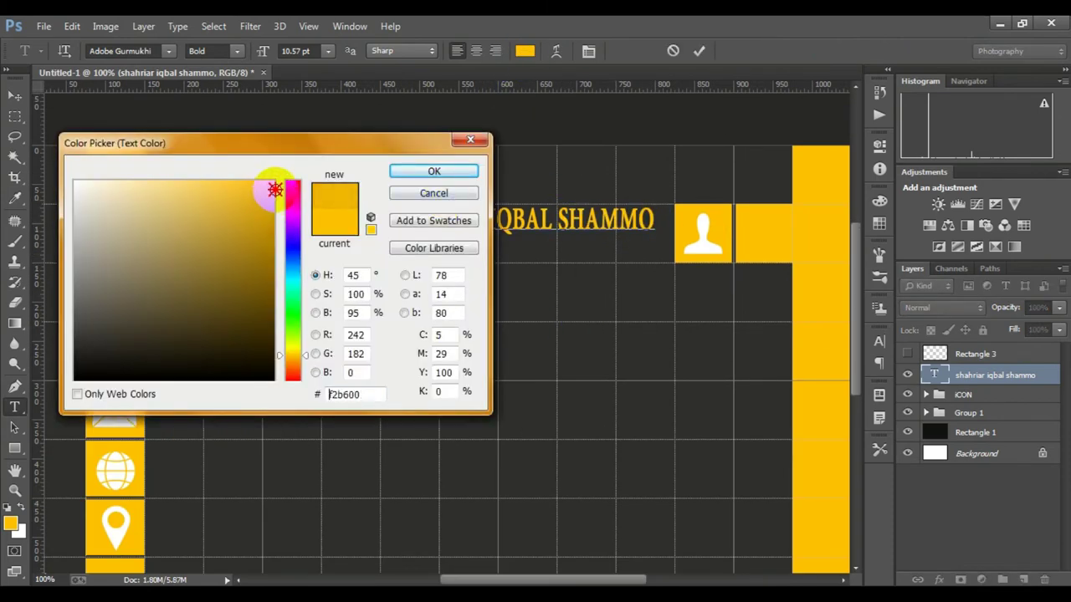
pyautogui.click(433, 171)
pyautogui.click(699, 51)
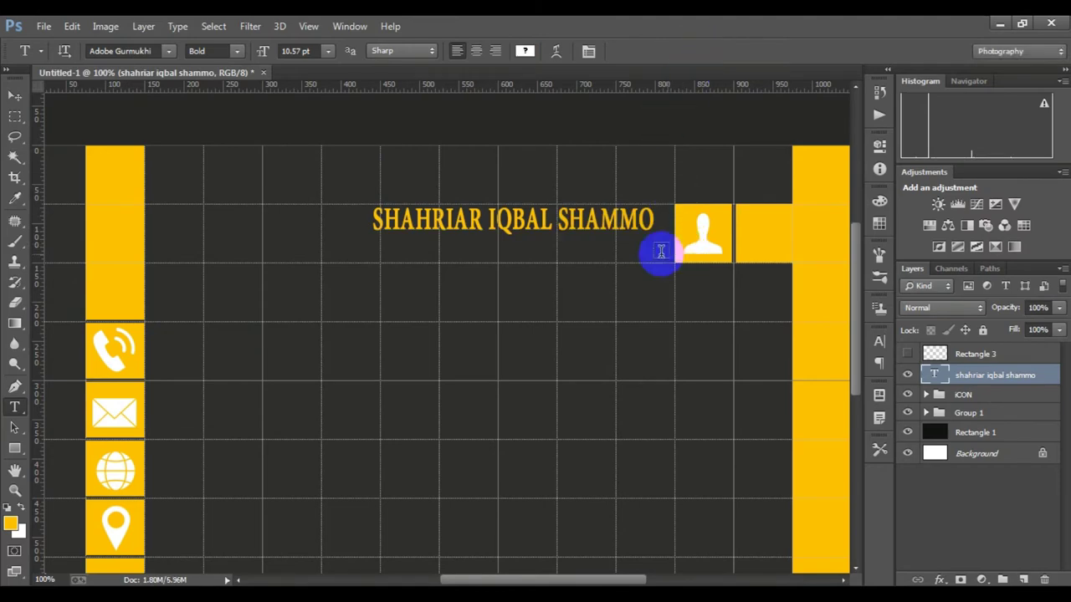
pyautogui.moveTo(648, 219); pyautogui.dragTo(585, 217)
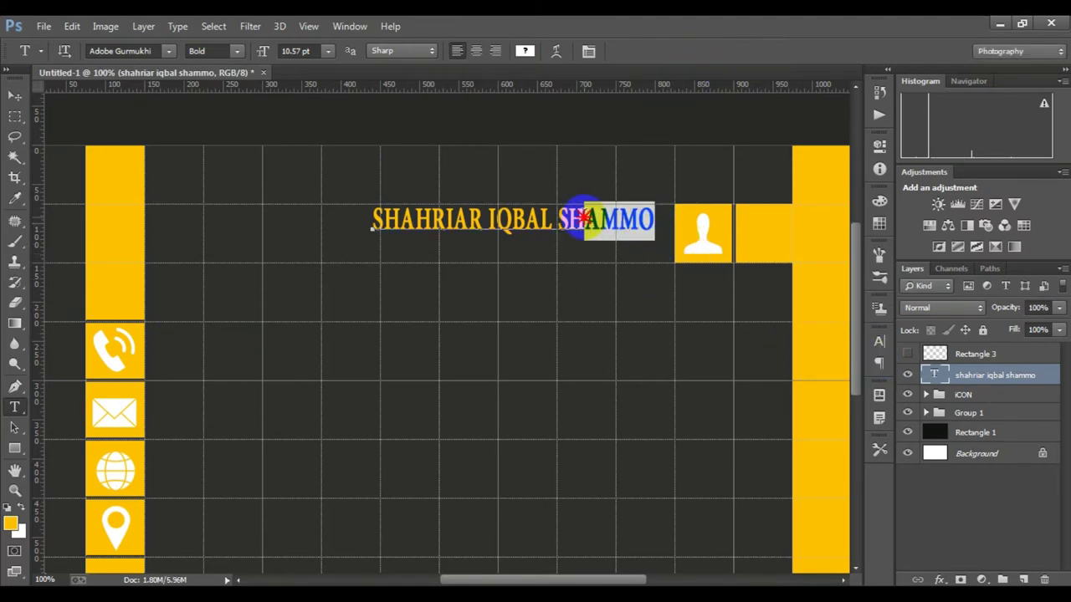
pyautogui.click(525, 51)
pyautogui.click(269, 203)
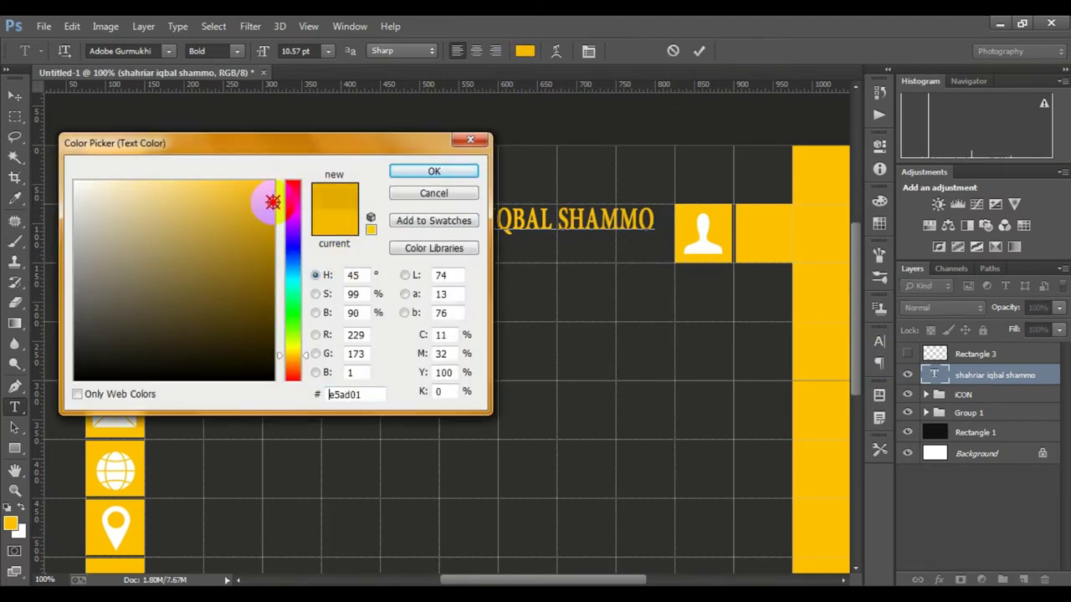
pyautogui.click(422, 171)
pyautogui.click(699, 51)
pyautogui.click(977, 453)
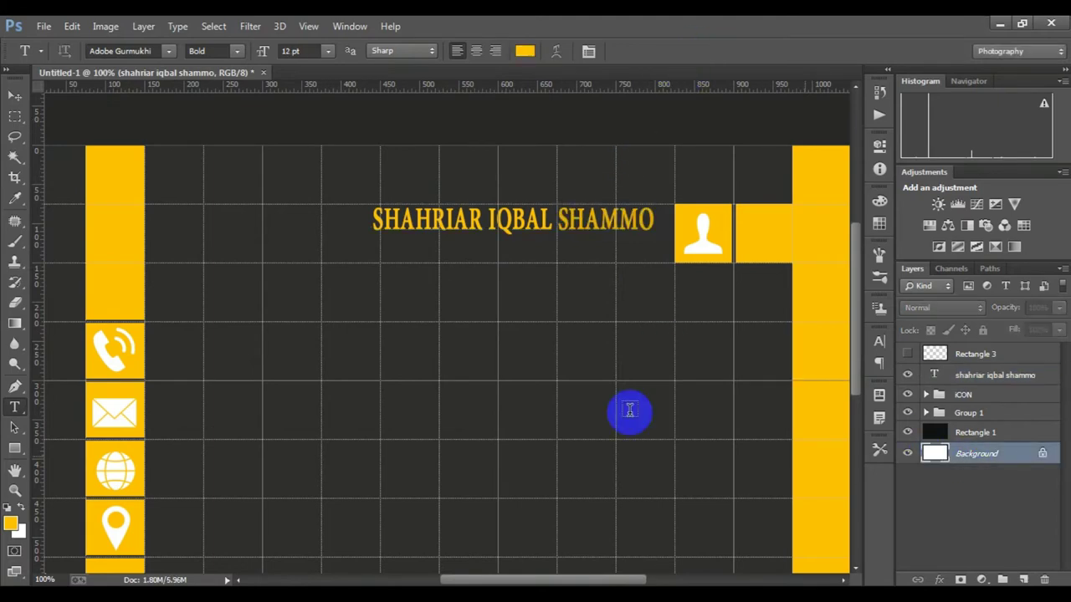
# - Set the name's last word to yellow ffc000
pyautogui.keyDown('ctrl'); pyautogui.keyDown('alt'); pyautogui.click(542, 336); pyautogui.keyUp('alt'); pyautogui.keyUp('ctrl')
pyautogui.keyDown('ctrl'); pyautogui.click(538, 323); pyautogui.keyUp('ctrl')
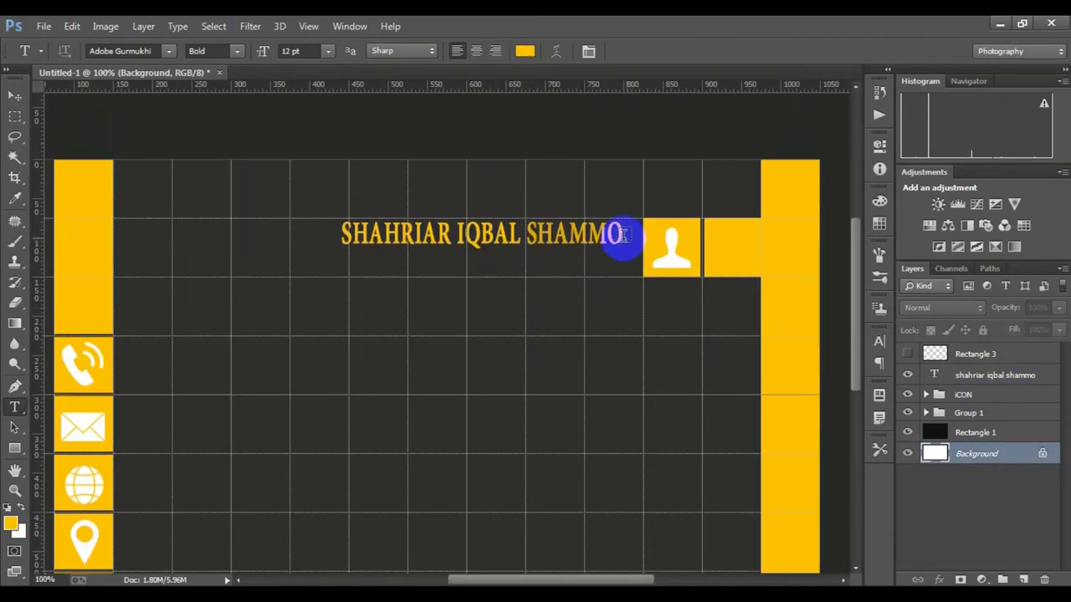
pyautogui.keyDown('ctrl'); pyautogui.click(569, 234); pyautogui.keyUp('ctrl')
pyautogui.doubleClick(569, 234)
pyautogui.click(524, 51)
pyautogui.click(259, 192)
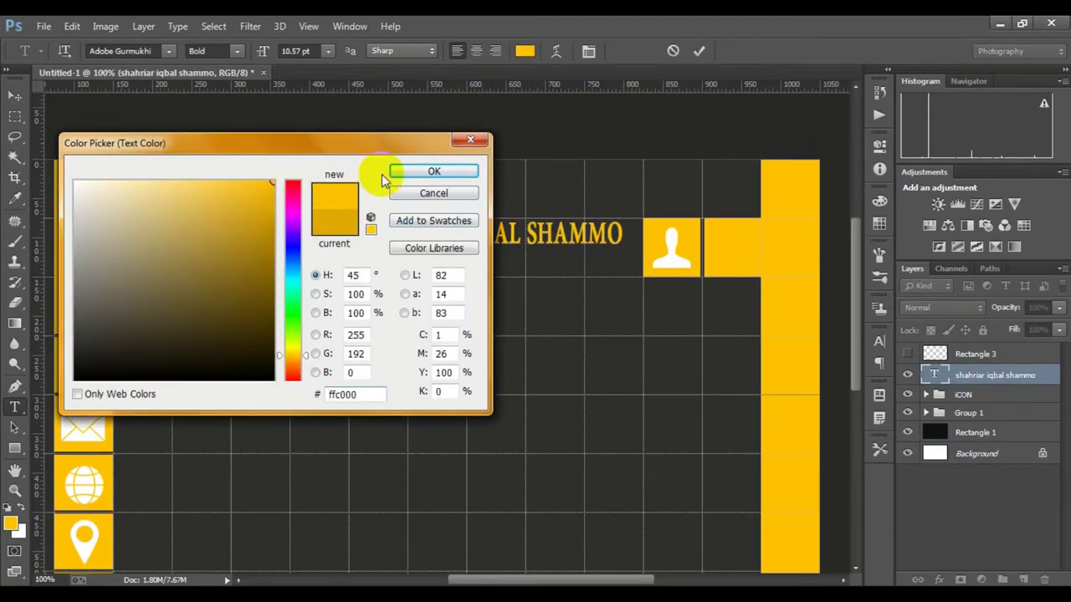
pyautogui.click(433, 170)
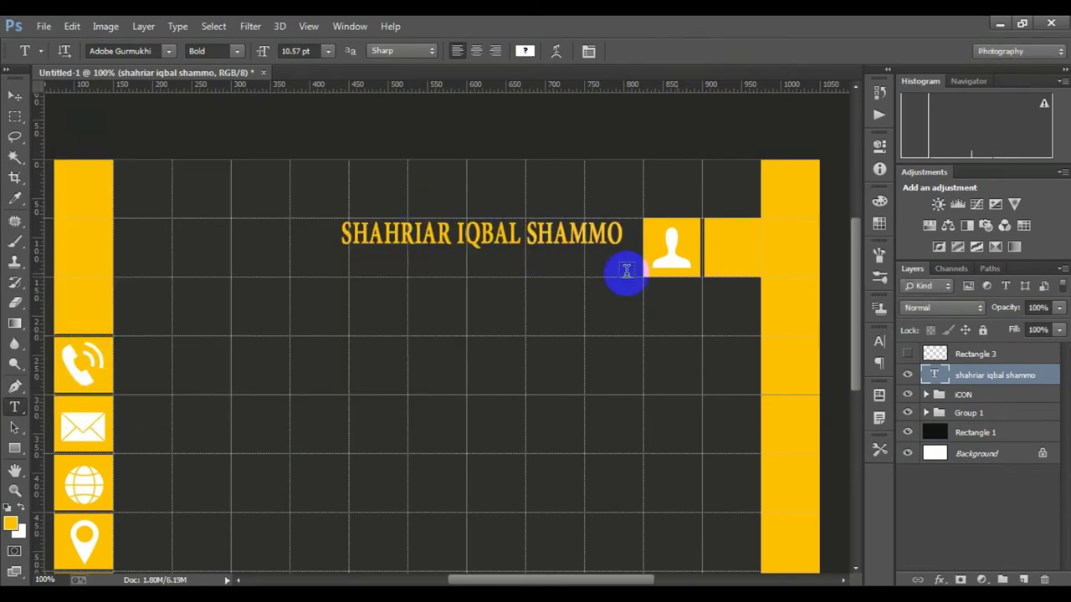
# - Recolour the first words of the name the same bright yellow
pyautogui.moveTo(527, 238); pyautogui.dragTo(341, 238)
pyautogui.click(524, 51)
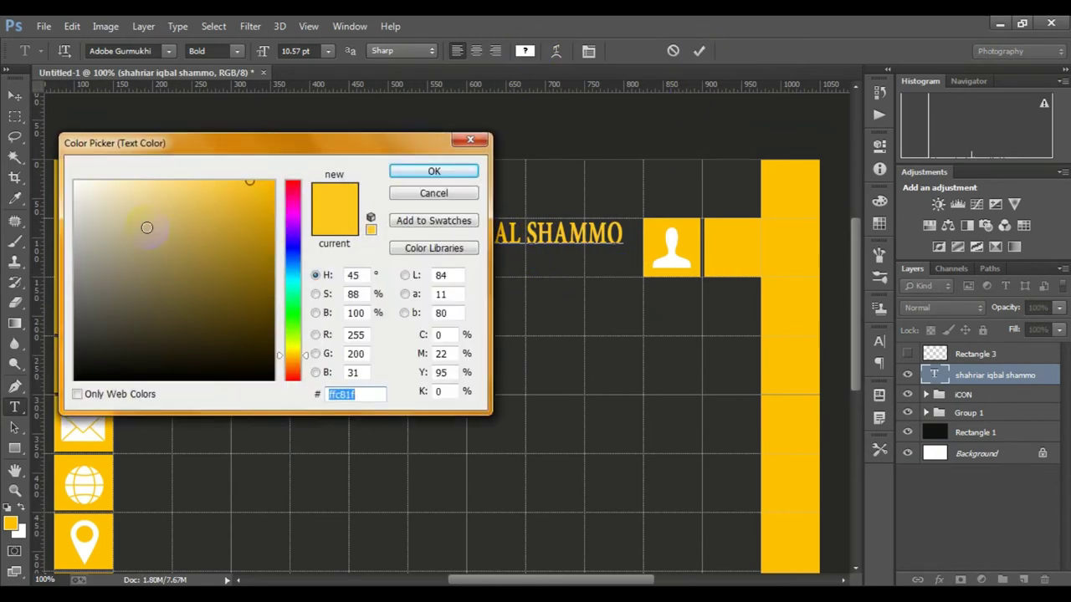
pyautogui.click(402, 172)
pyautogui.click(699, 51)
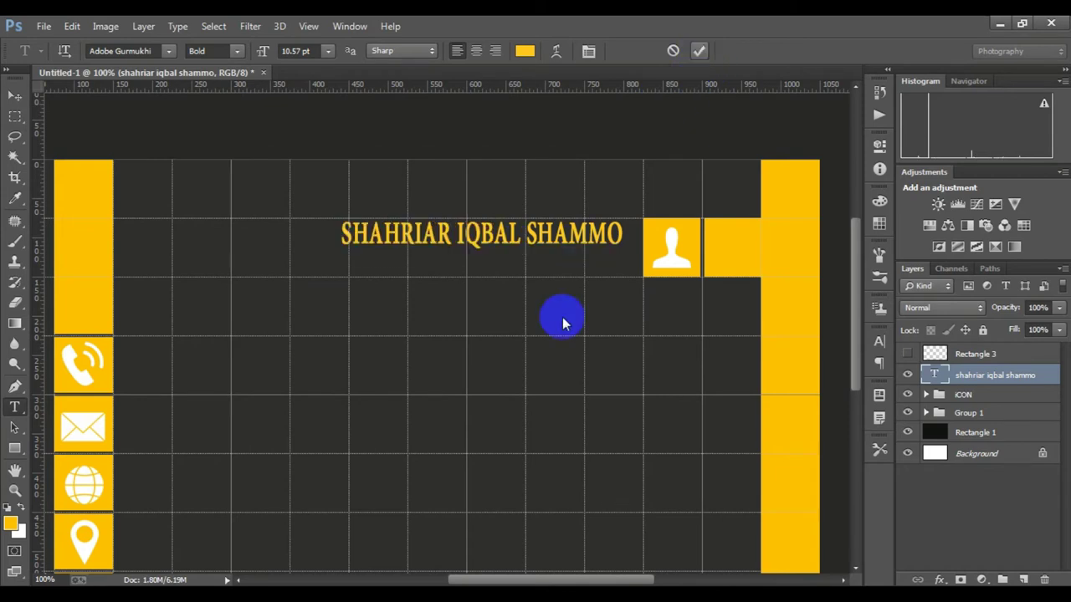
pyautogui.keyDown('alt'); pyautogui.click(537, 343); pyautogui.keyUp('alt')
pyautogui.keyDown('alt'); pyautogui.click(537, 343); pyautogui.keyUp('alt')
pyautogui.hotkey('ctrl', '+')
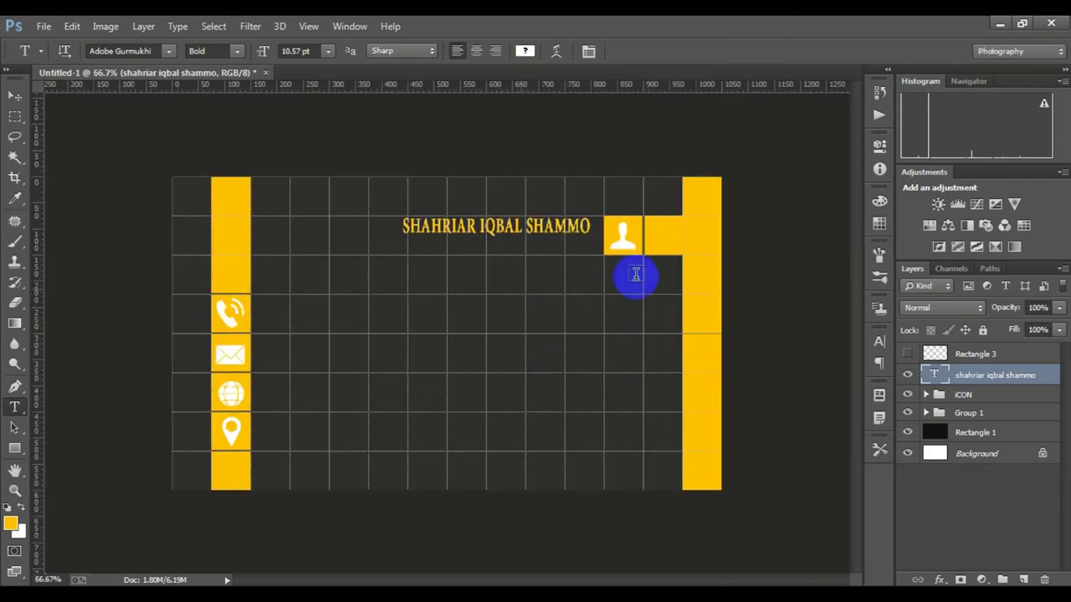
# - Duplicate the name line as (CEO) and place it under the end of the name
pyautogui.moveTo(524, 228); pyautogui.dragTo(522, 247)
pyautogui.moveTo(590, 249); pyautogui.dragTo(385, 265)
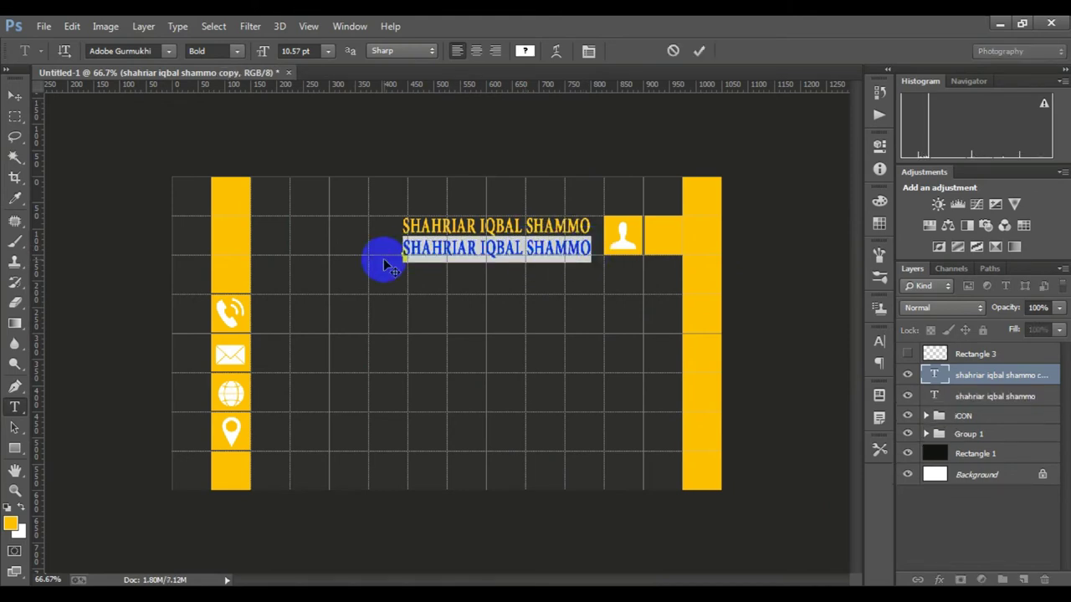
pyautogui.press('BackSpace')
pyautogui.write('(CEO)')
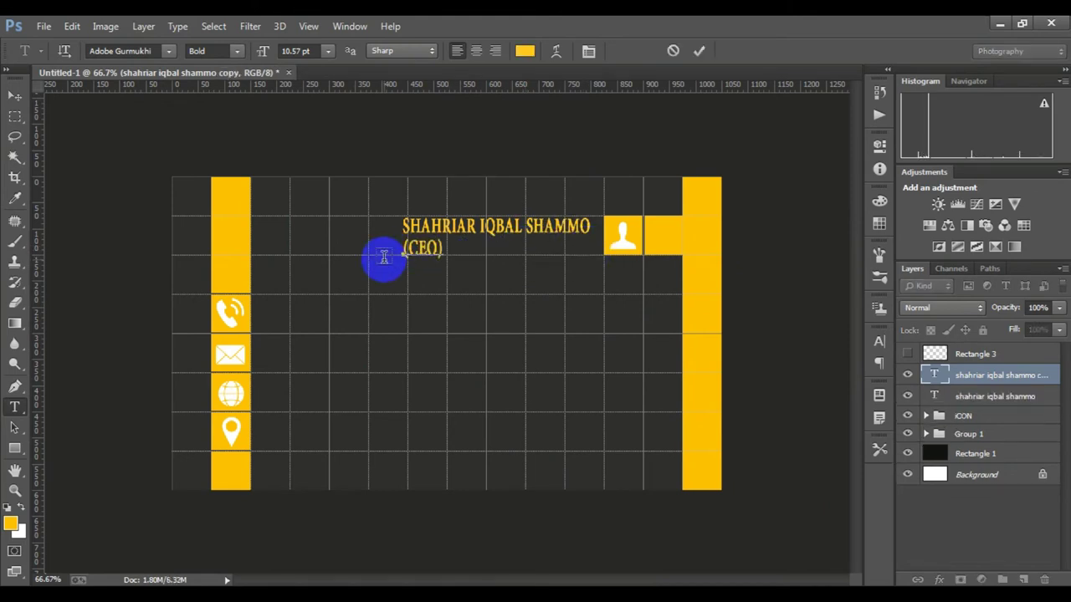
pyautogui.click(698, 51)
pyautogui.hotkey('ctrl', 't')
pyautogui.moveTo(430, 249); pyautogui.dragTo(584, 242)
pyautogui.hotkey('ctrl', '+')
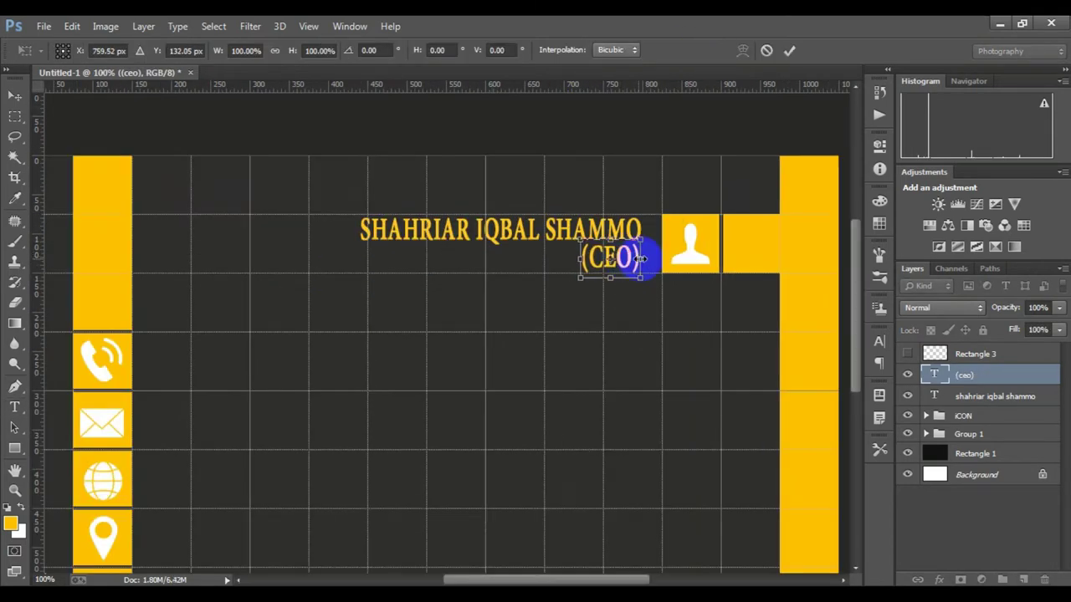
pyautogui.click(789, 51)
# - Make the (CEO) text white
pyautogui.press('t')
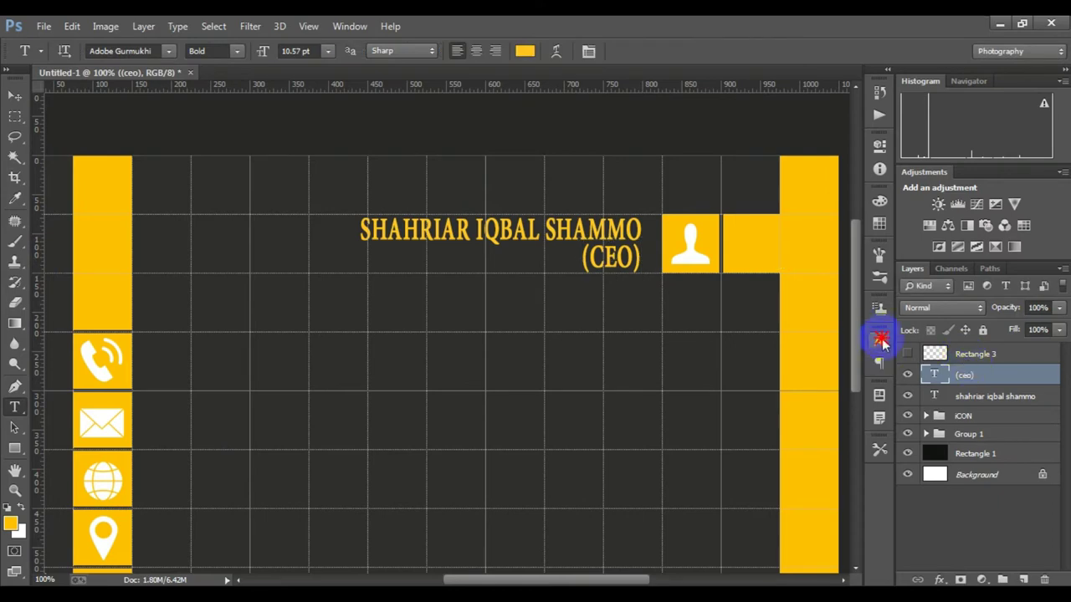
pyautogui.click(879, 341)
pyautogui.click(831, 429)
pyautogui.click(77, 177)
pyautogui.click(435, 170)
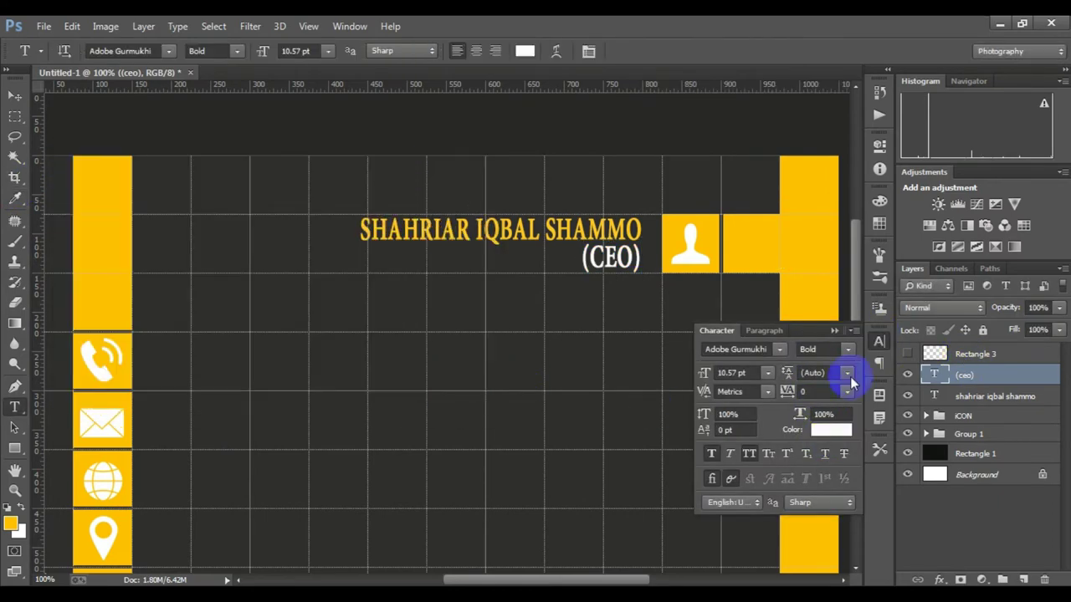
pyautogui.click(879, 342)
pyautogui.hotkey('ctrl', '-')
pyautogui.hotkey('ctrl', '-')
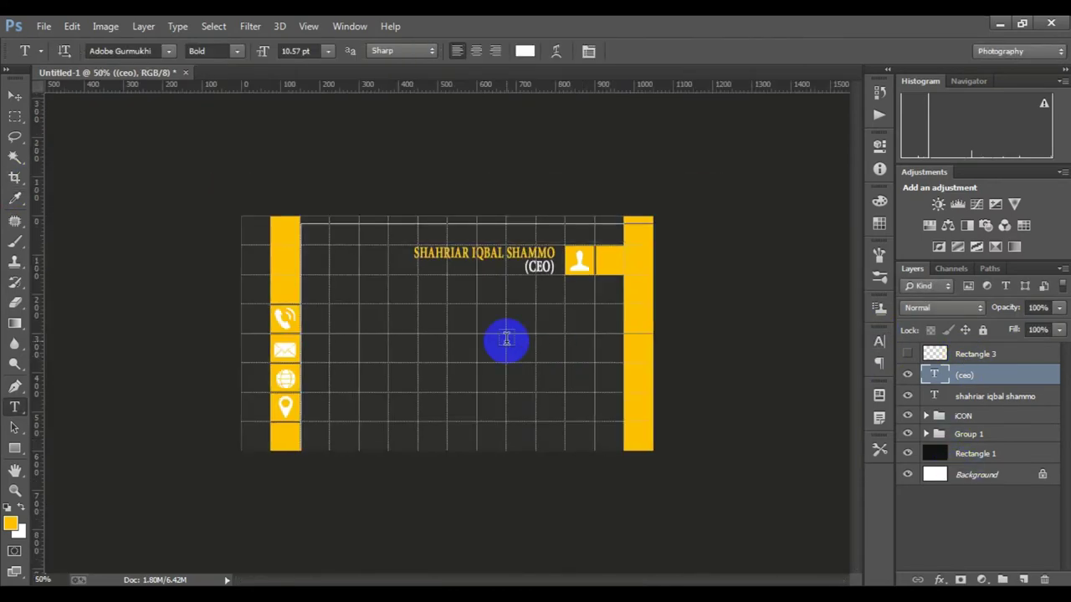
pyautogui.hotkey('ctrl', '+')
# - Type the phone number beside the phone icon, shrink it and nudge it into place
pyautogui.click(262, 313)
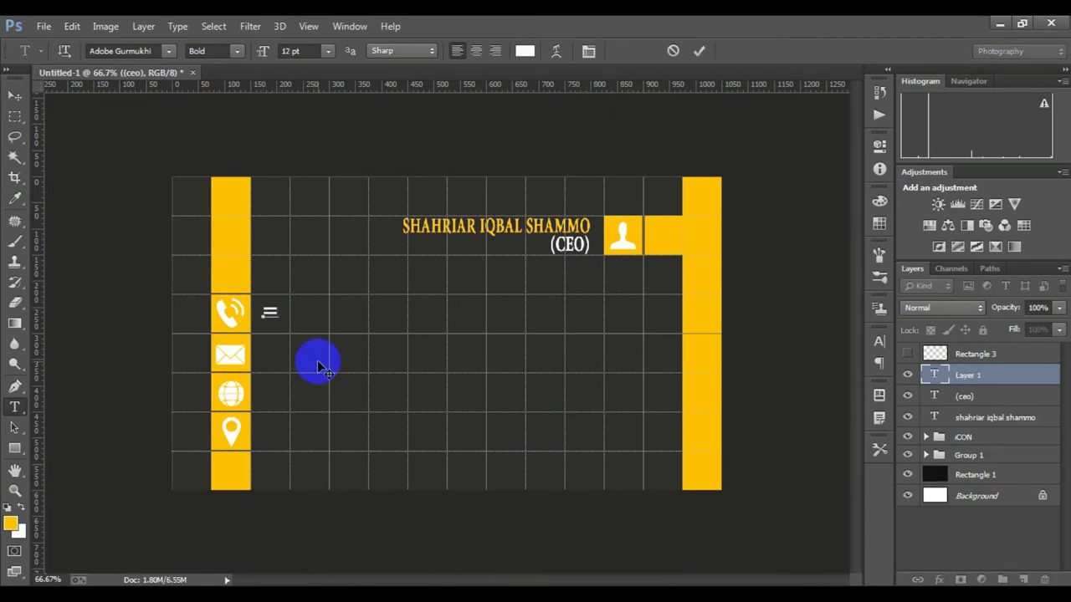
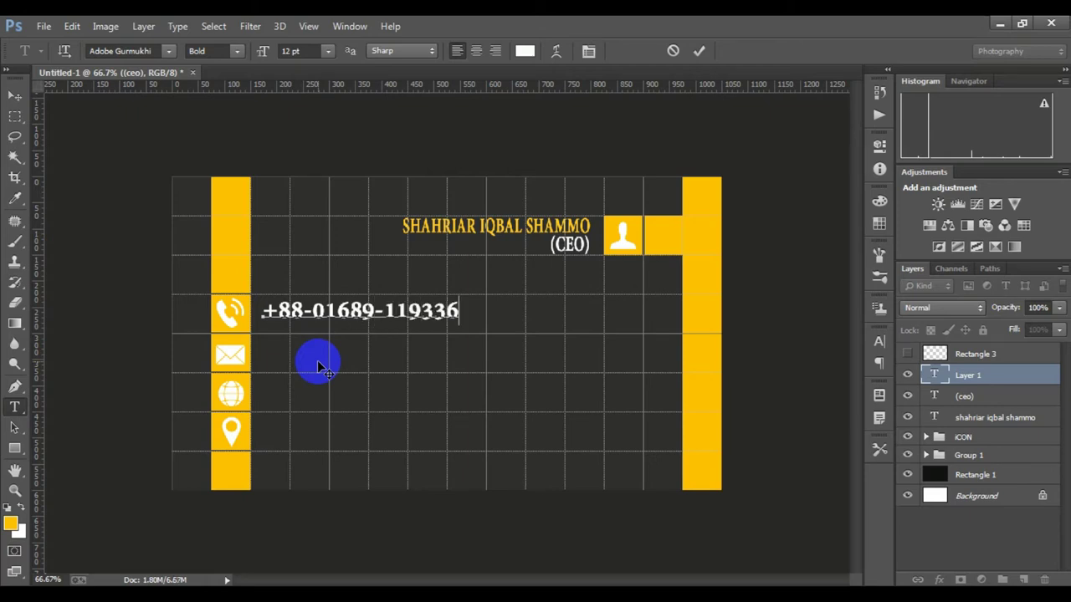
pyautogui.click(699, 51)
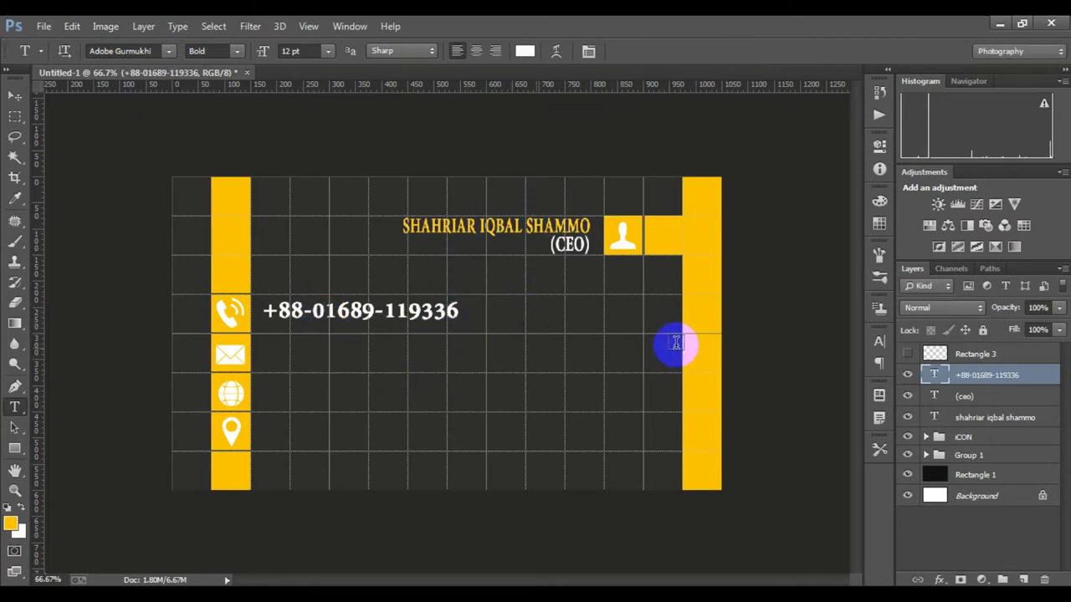
pyautogui.hotkey('ctrl', 't')
pyautogui.moveTo(460, 323); pyautogui.dragTo(369, 315)
pyautogui.press('Up')
pyautogui.press('Up')
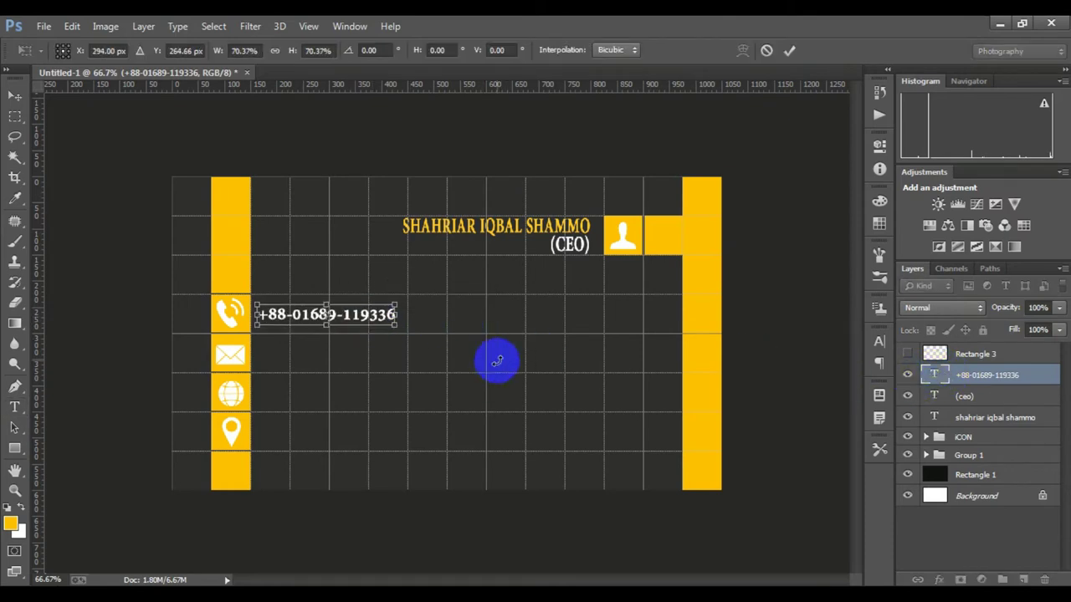
pyautogui.press('Left')
pyautogui.press('Left')
pyautogui.click(789, 52)
# - Set the phone number in Kalinga Bold and scale it to about 92%
pyautogui.scroll(2, 282, 349)
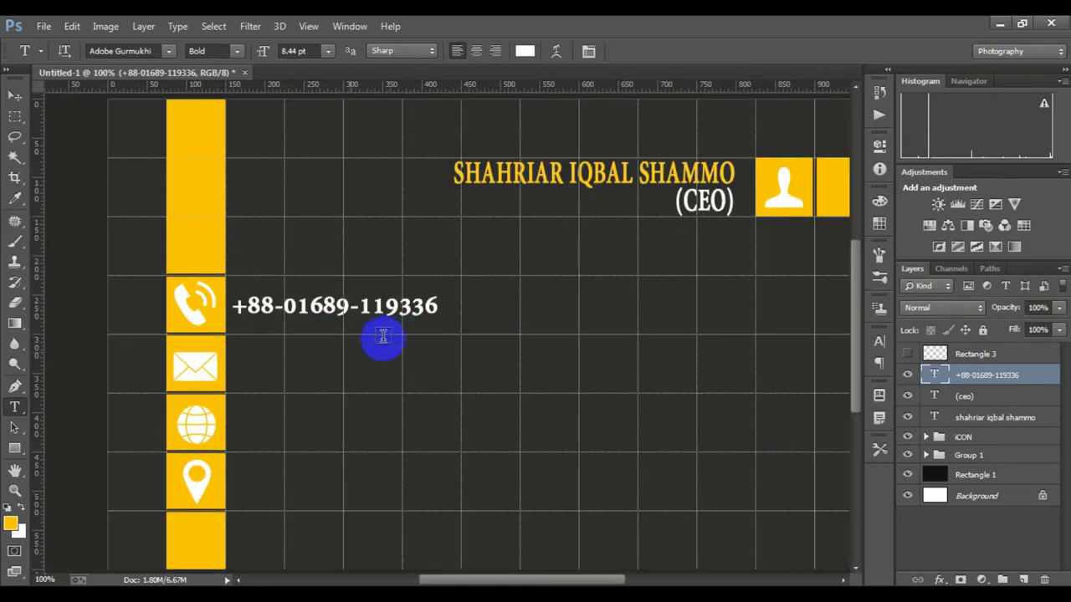
pyautogui.moveTo(437, 294); pyautogui.dragTo(242, 289)
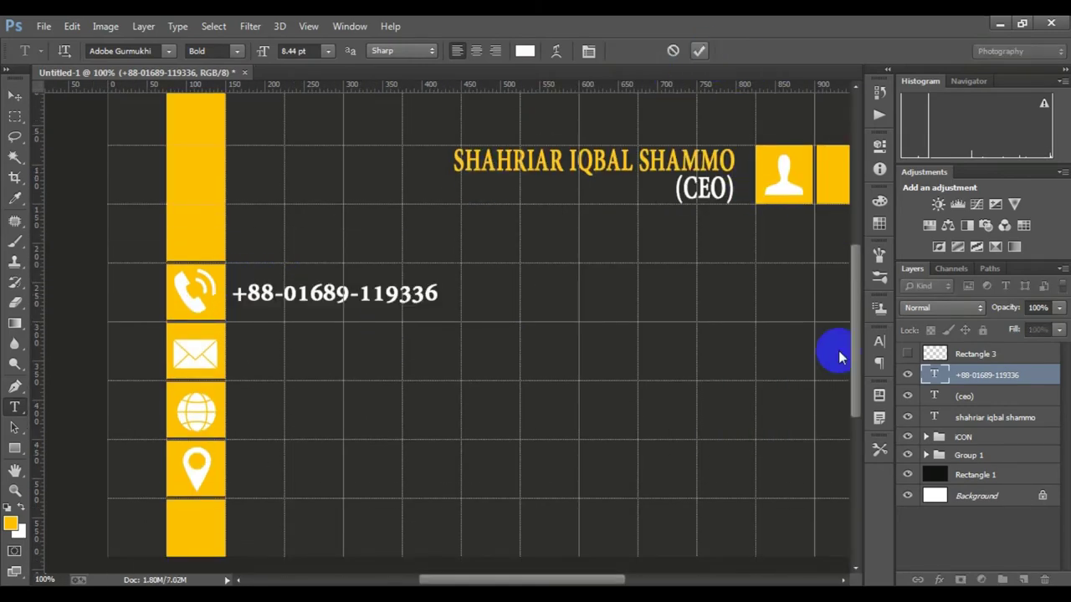
pyautogui.click(879, 342)
pyautogui.click(757, 349)
pyautogui.click(868, 250)
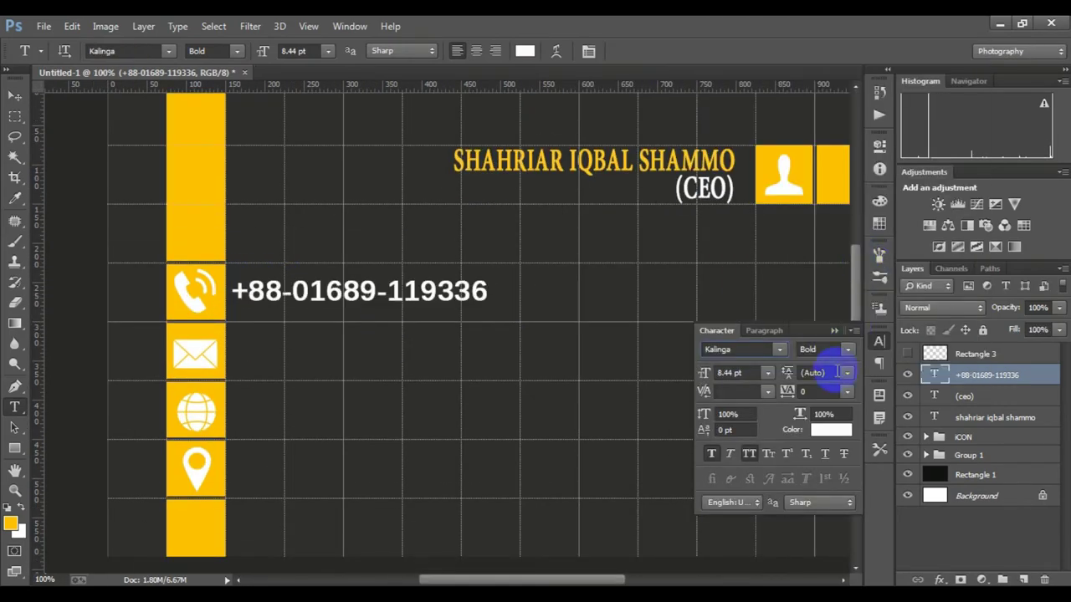
pyautogui.click(834, 333)
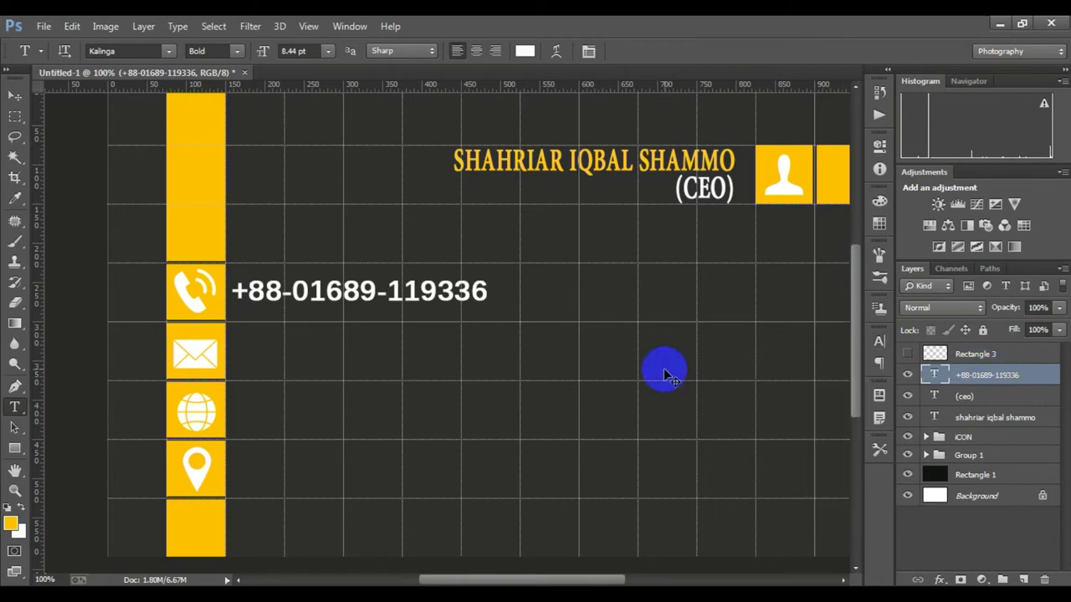
pyautogui.hotkey('ctrl', 't')
pyautogui.moveTo(486, 313); pyautogui.dragTo(478, 316)
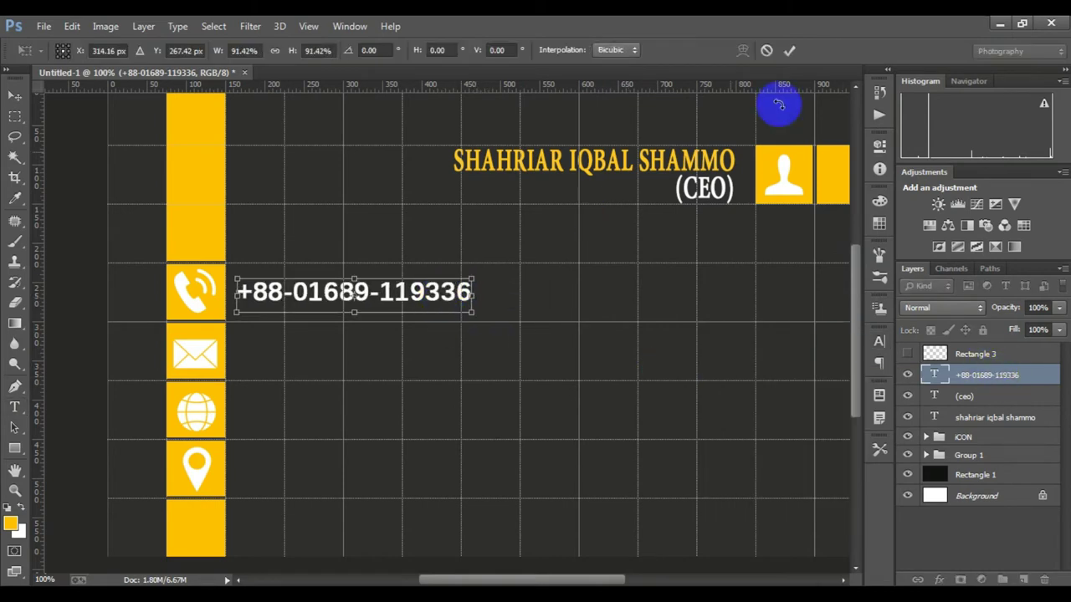
pyautogui.click(789, 51)
pyautogui.scroll(-2, 691, 276)
# - Duplicate the phone line to the envelope row and type the company e-mail address
pyautogui.moveTo(346, 240); pyautogui.dragTo(343, 299)
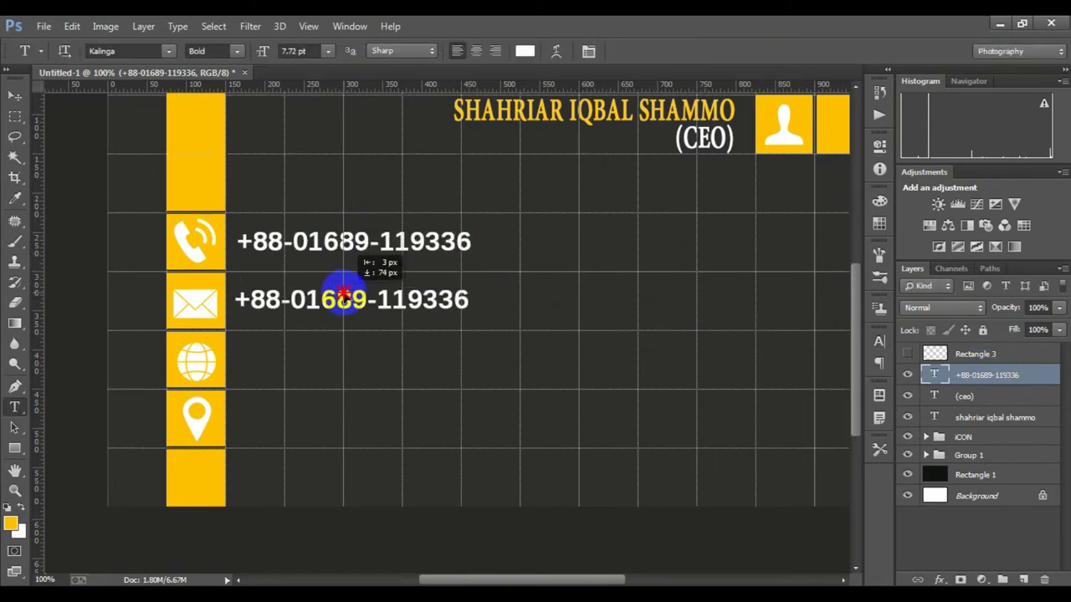
pyautogui.moveTo(468, 301); pyautogui.dragTo(236, 305)
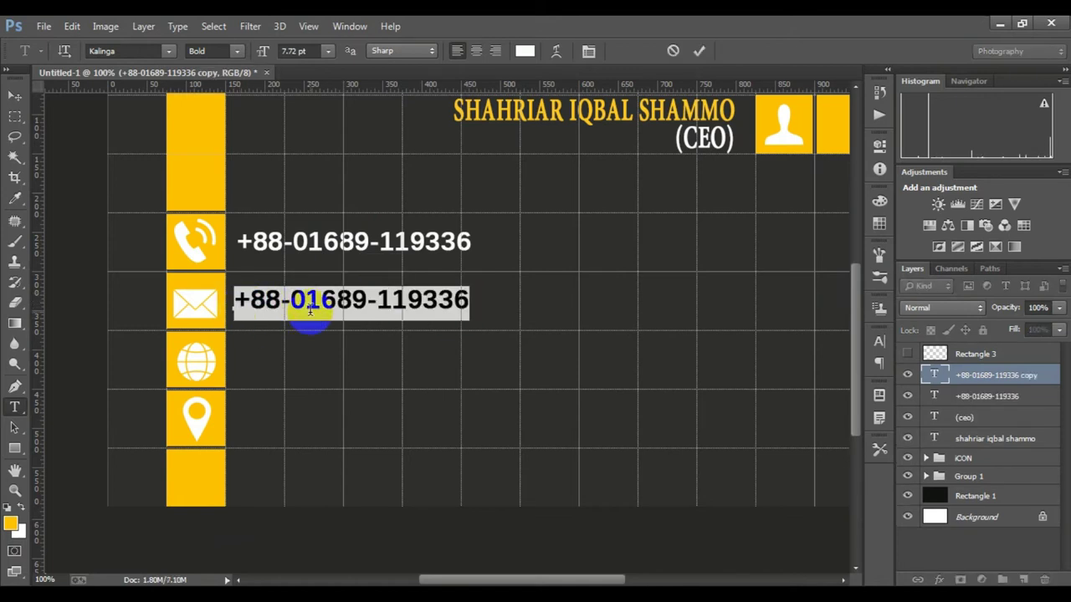
pyautogui.write('INFO')
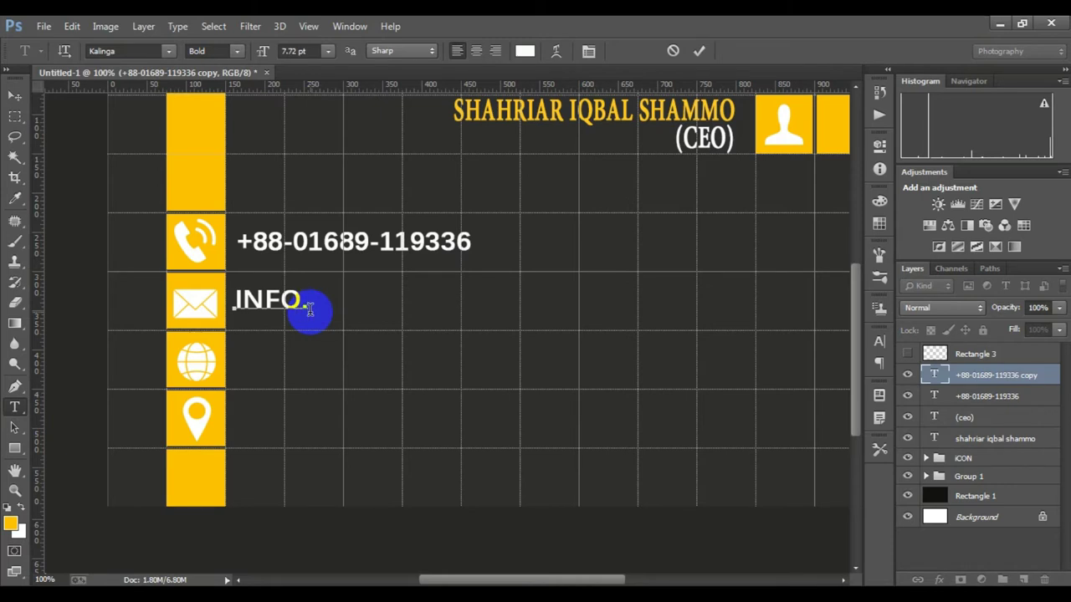
pyautogui.write('NNA')
pyautogui.press('BackSpace')
pyautogui.press('BackSpace')
pyautogui.press('BackSpace')
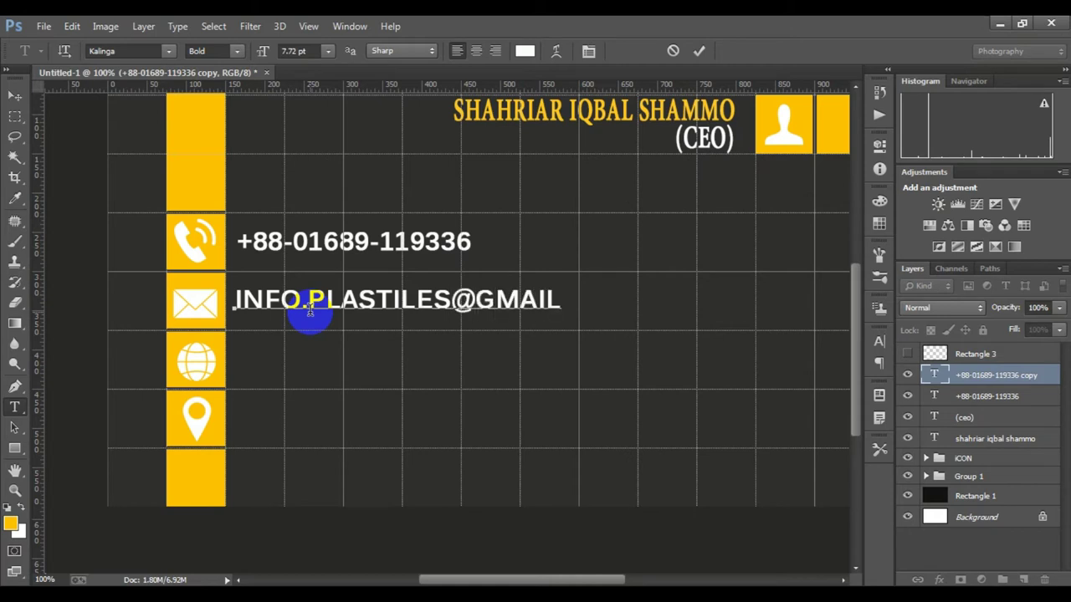
pyautogui.write('.COM')
pyautogui.click(699, 51)
# - Keep the e-mail in Kalinga Bold without faux bold and retype it in lowercase
pyautogui.click(879, 341)
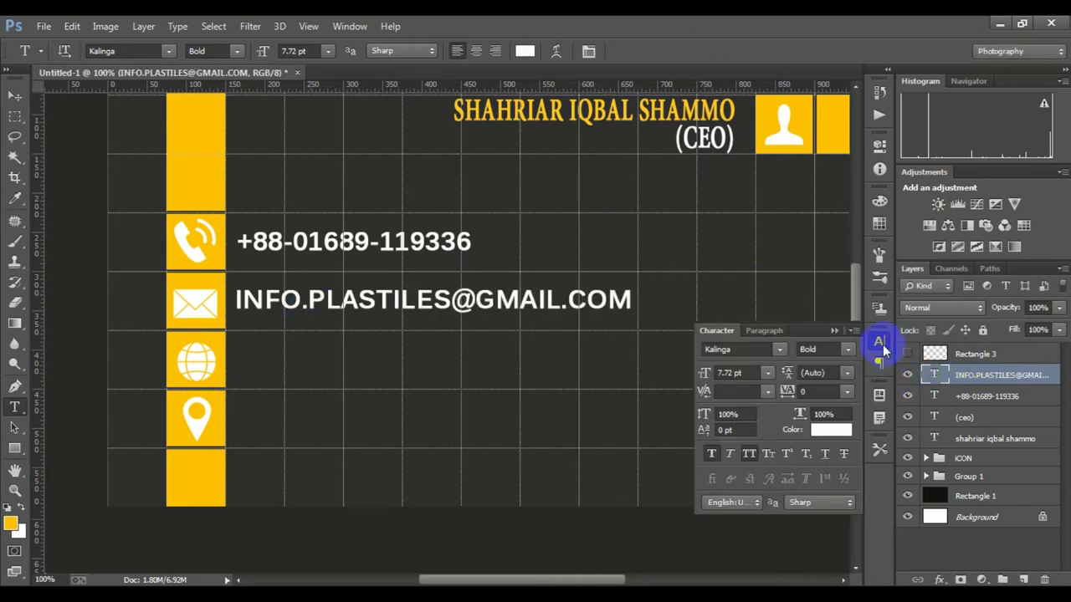
pyautogui.click(712, 454)
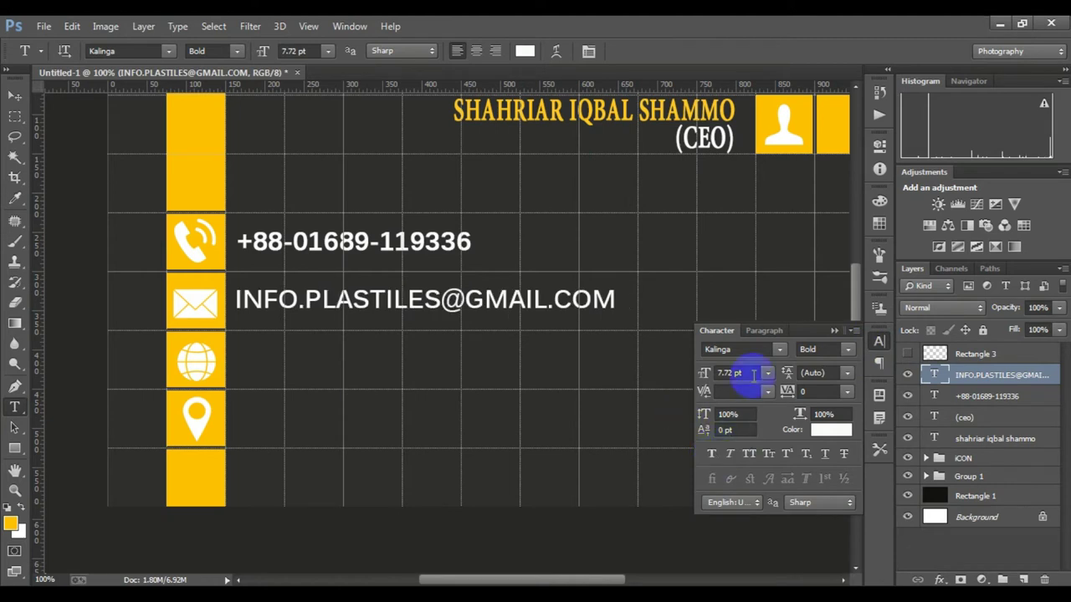
pyautogui.click(848, 350)
pyautogui.click(826, 363)
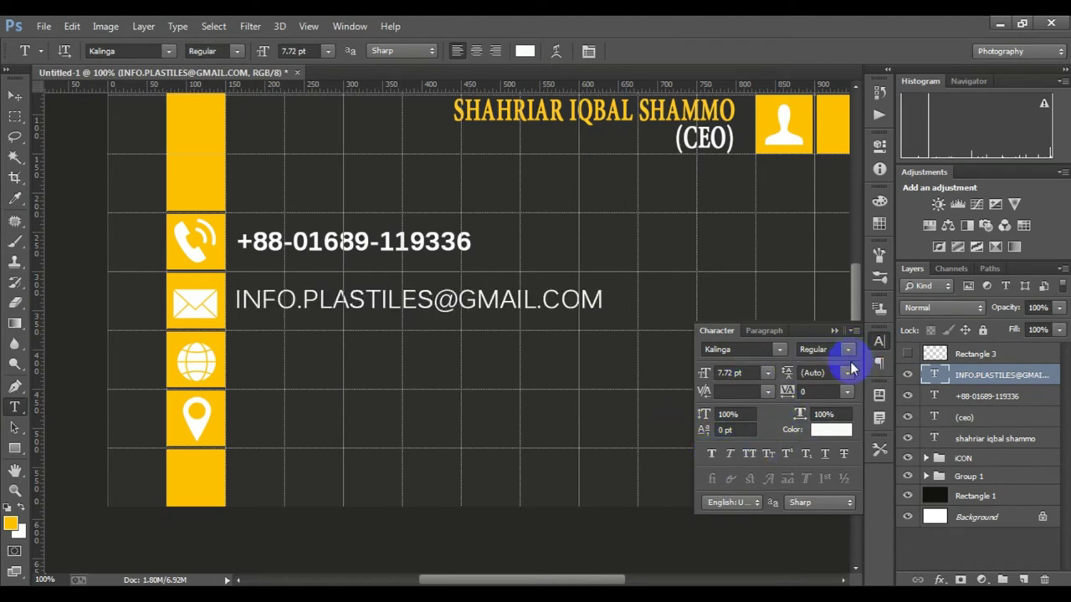
pyautogui.click(850, 377)
pyautogui.click(779, 349)
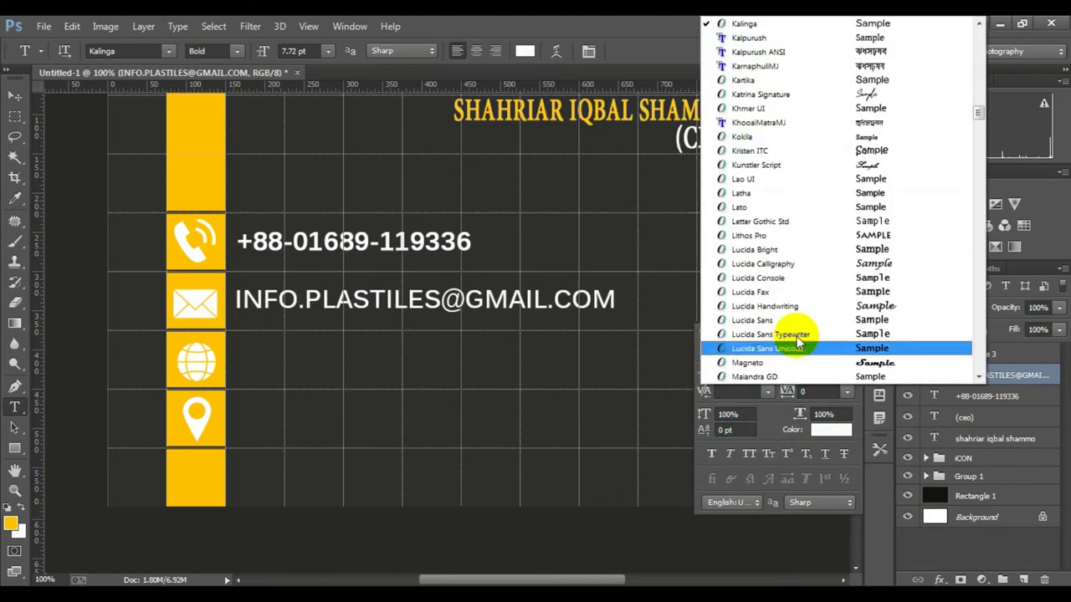
pyautogui.scroll(2, 826, 239)
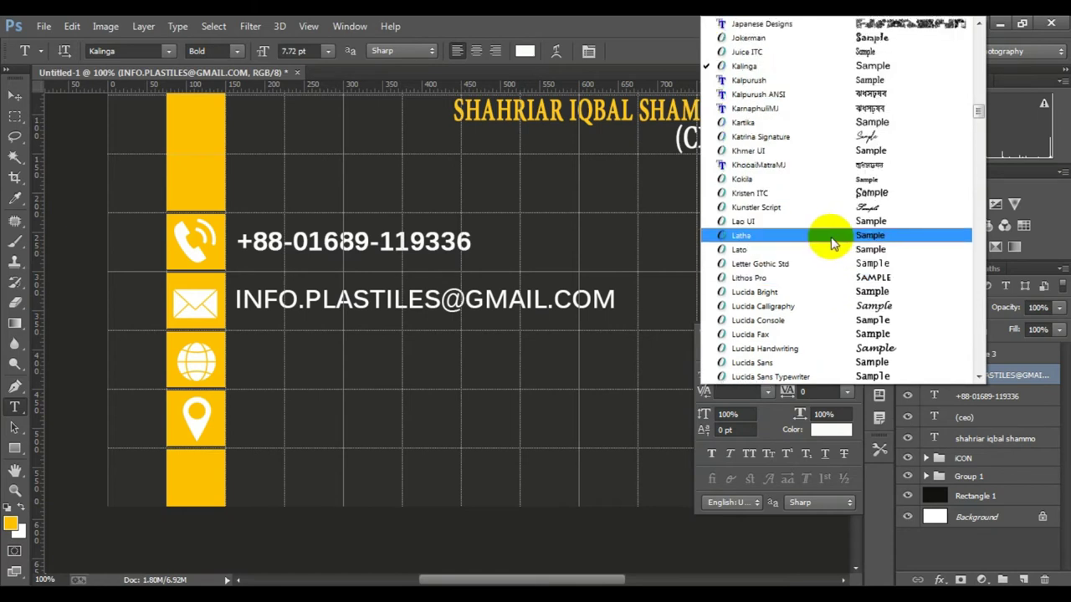
pyautogui.click(810, 66)
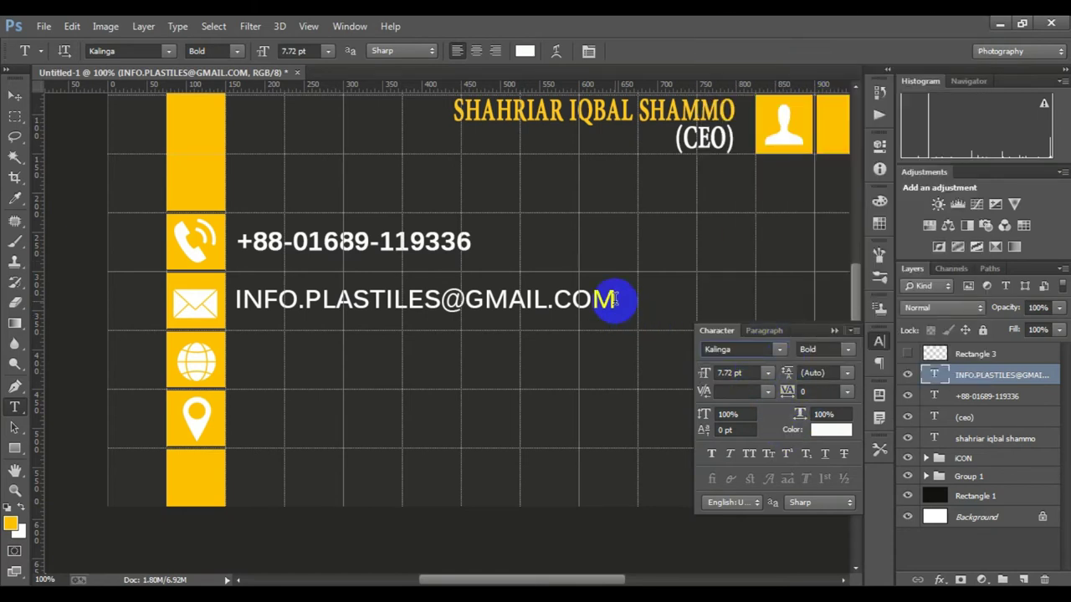
pyautogui.moveTo(615, 299); pyautogui.dragTo(240, 301)
pyautogui.press('BackSpace')
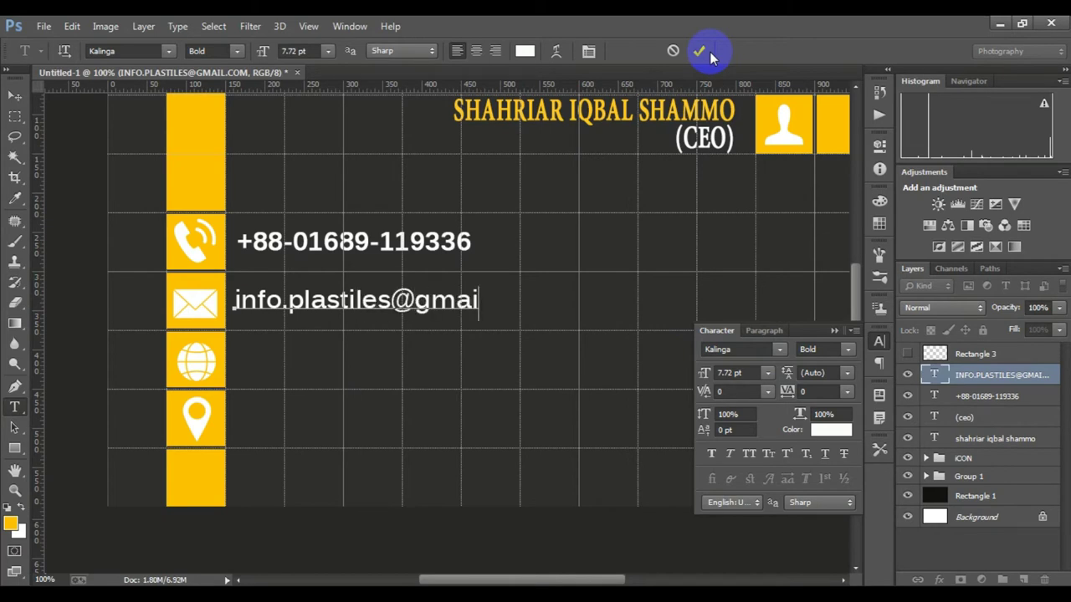
pyautogui.click(701, 55)
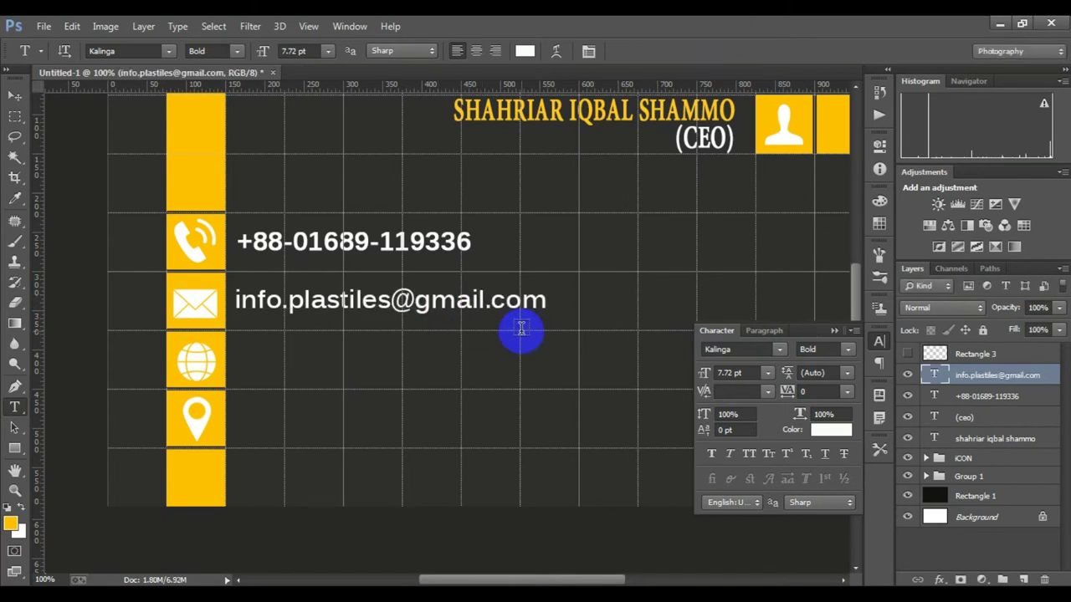
# - Undo an accidental white fill of the Background layer
pyautogui.scroll(-1, 473, 325)
pyautogui.scroll(-2, 493, 325)
pyautogui.hotkey('ctrl', '+')
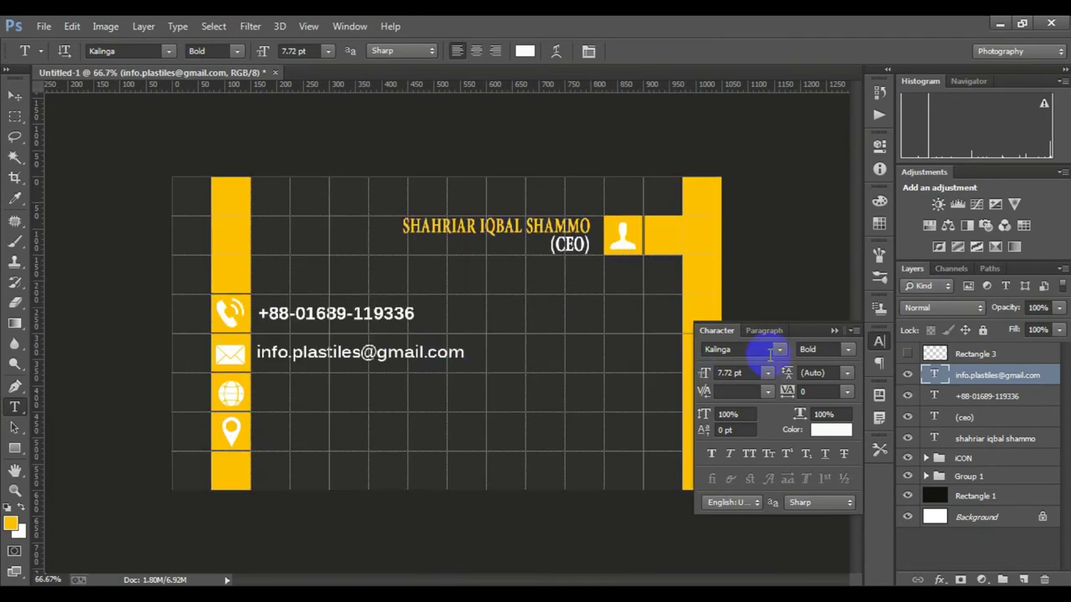
pyautogui.click(936, 517)
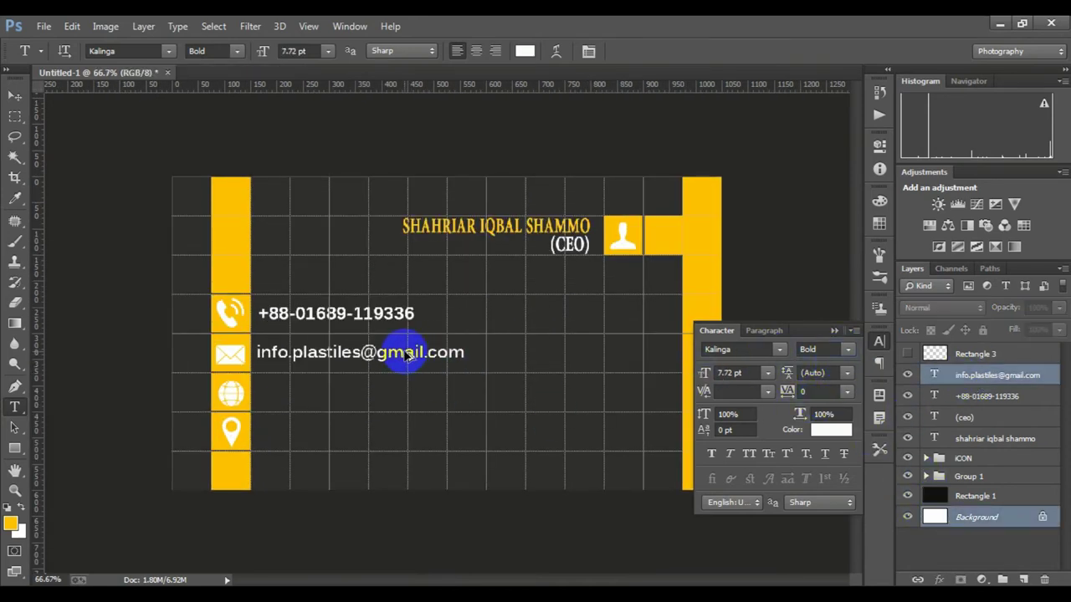
pyautogui.hotkey('ctrl', 'BackSpace')
pyautogui.hotkey('ctrl', 'z')
pyautogui.hotkey('ctrl', 't')
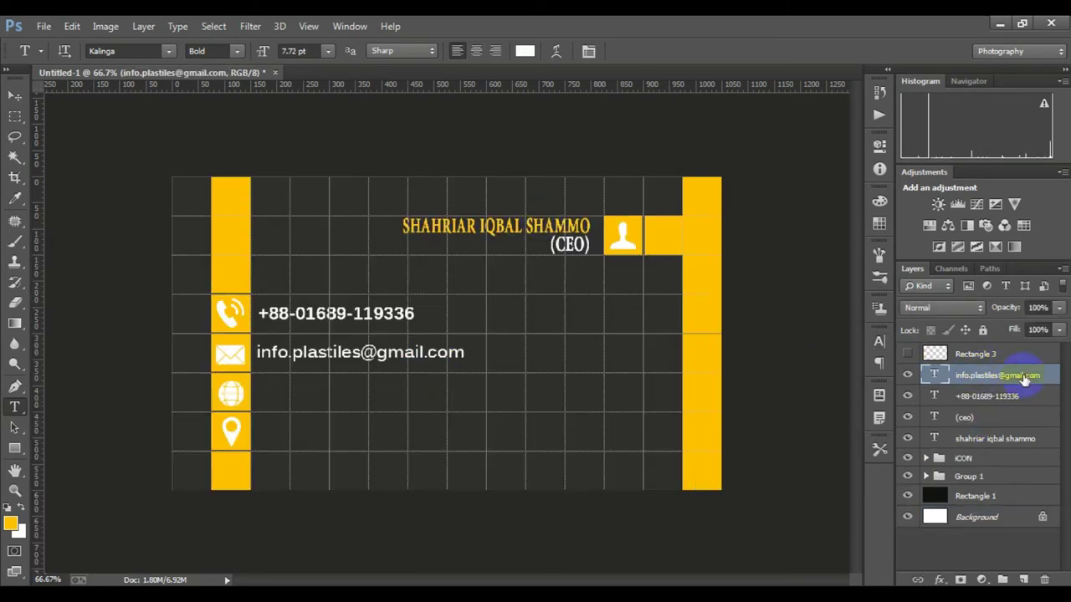
pyautogui.moveTo(351, 353); pyautogui.dragTo(354, 391)
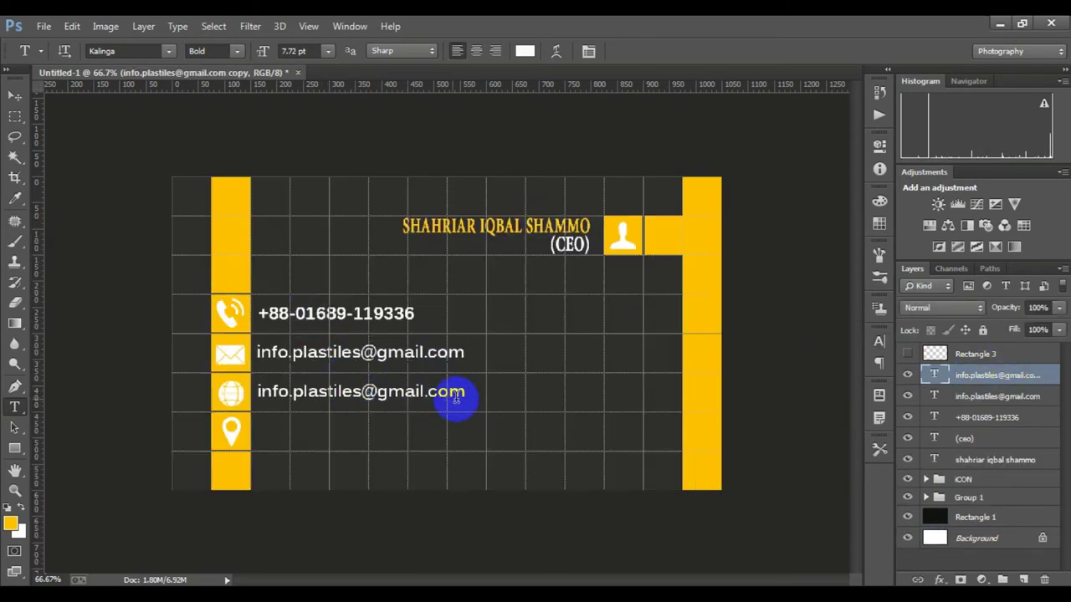
pyautogui.moveTo(465, 391)
pyautogui.mouseDown()
pyautogui.moveTo(322, 379)
pyautogui.moveTo(255, 390)
pyautogui.mouseUp()
pyautogui.write('W')
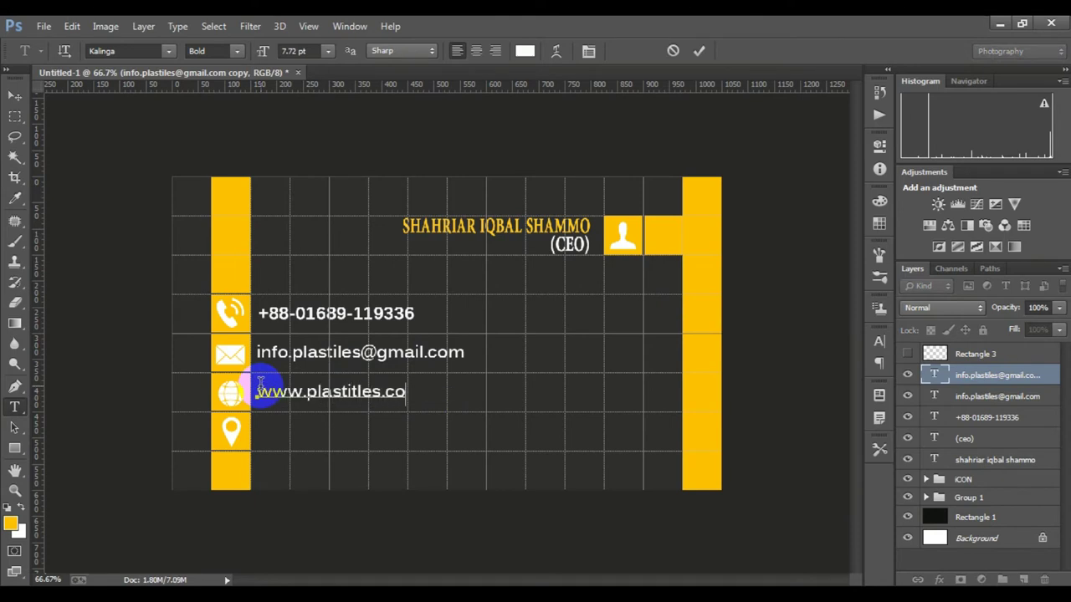
pyautogui.write('m')
pyautogui.click(699, 51)
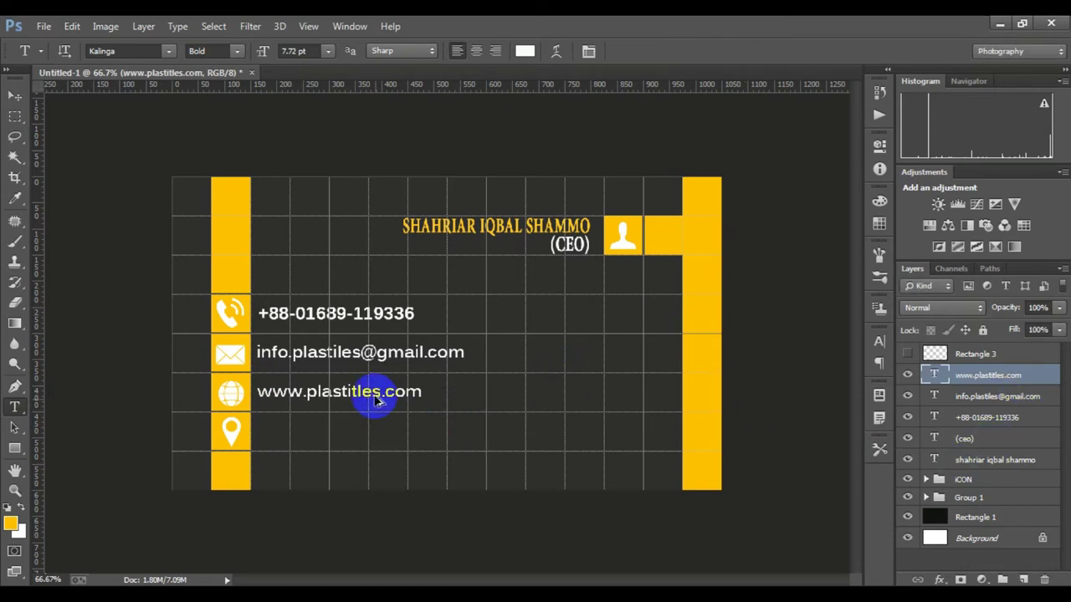
pyautogui.moveTo(377, 399)
pyautogui.mouseDown()
pyautogui.moveTo(378, 442)
pyautogui.moveTo(256, 432)
pyautogui.mouseUp()
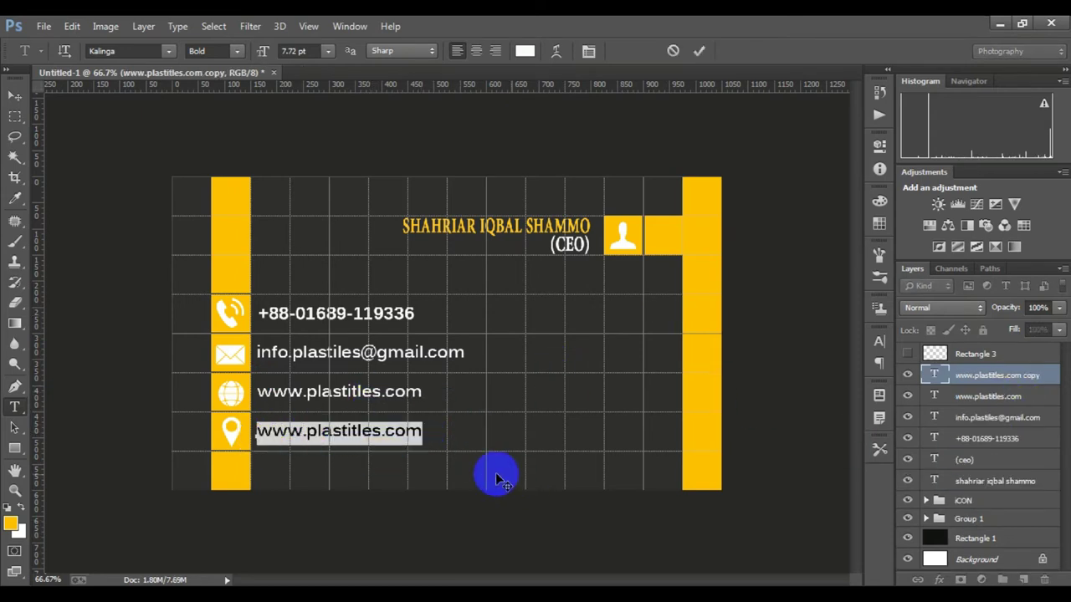
# - Enter the office address in the pin row, narrowed to about 71% width before the yellow bar
pyautogui.press('BackSpace')
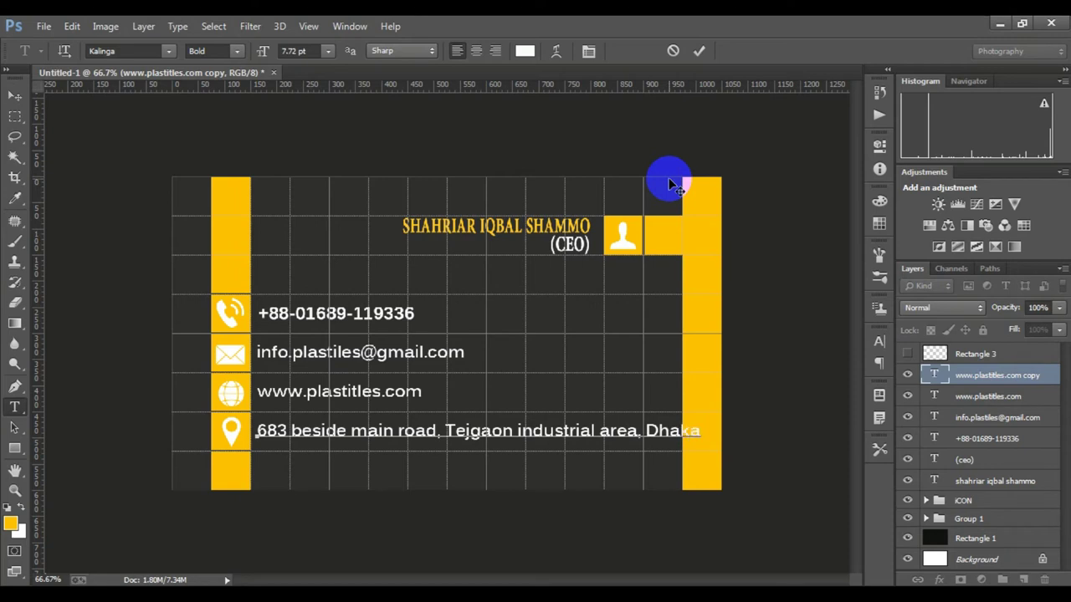
pyautogui.click(699, 51)
pyautogui.hotkey('ctrl', 't')
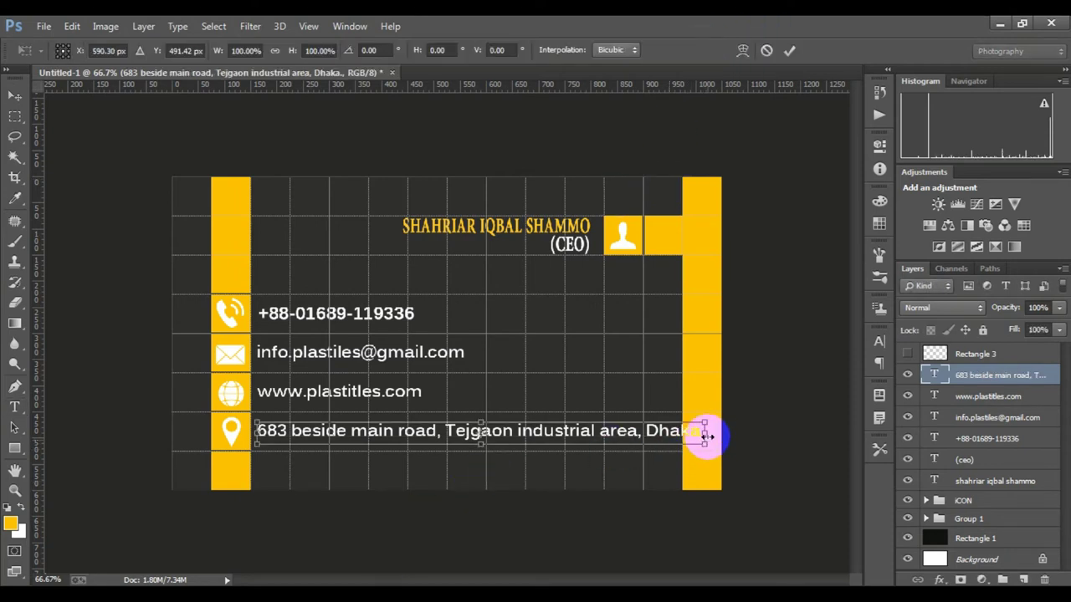
pyautogui.moveTo(705, 436); pyautogui.dragTo(593, 433)
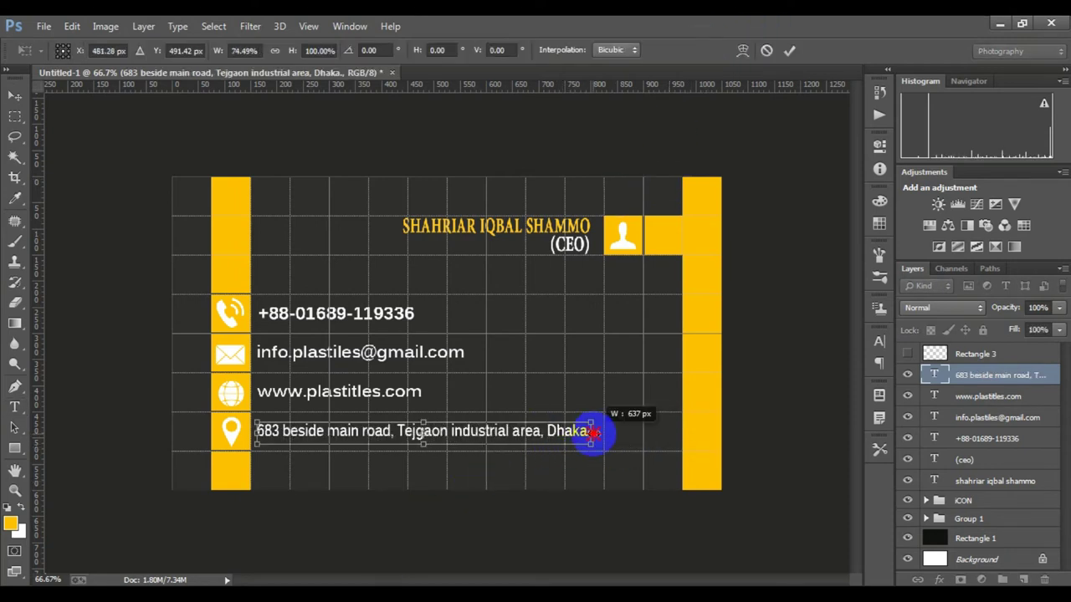
pyautogui.moveTo(593, 433)
pyautogui.mouseDown()
pyautogui.moveTo(611, 439)
pyautogui.moveTo(520, 448)
pyautogui.moveTo(466, 426)
pyautogui.moveTo(495, 444)
pyautogui.moveTo(586, 450)
pyautogui.moveTo(538, 451)
pyautogui.mouseUp()
pyautogui.hotkey('ctrl', '+')
pyautogui.hotkey('ctrl', '+')
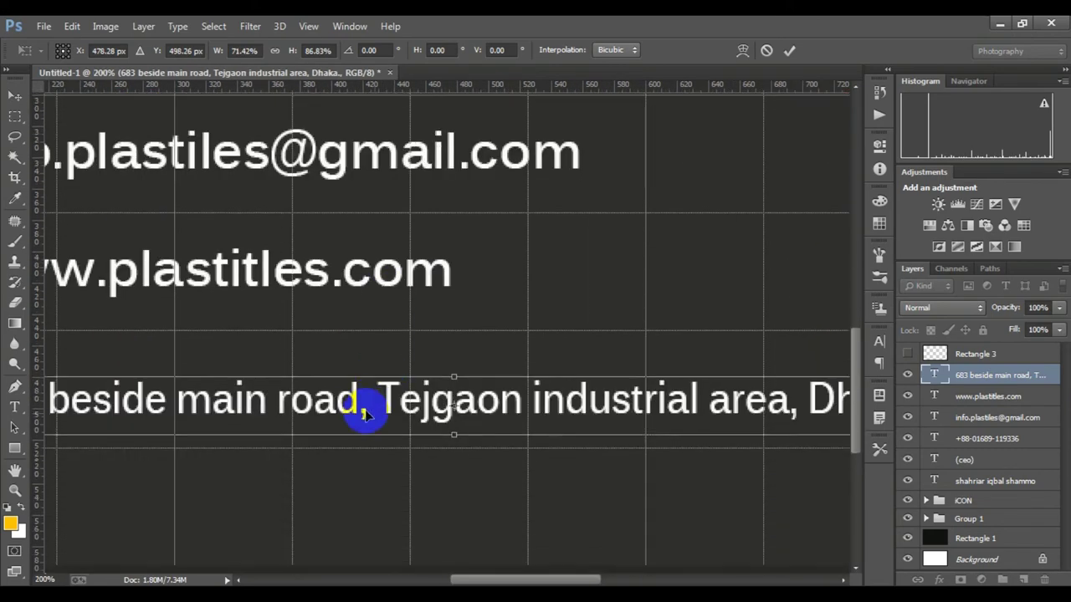
pyautogui.hotkey('ctrl', '-')
pyautogui.scroll(3, 569, 318)
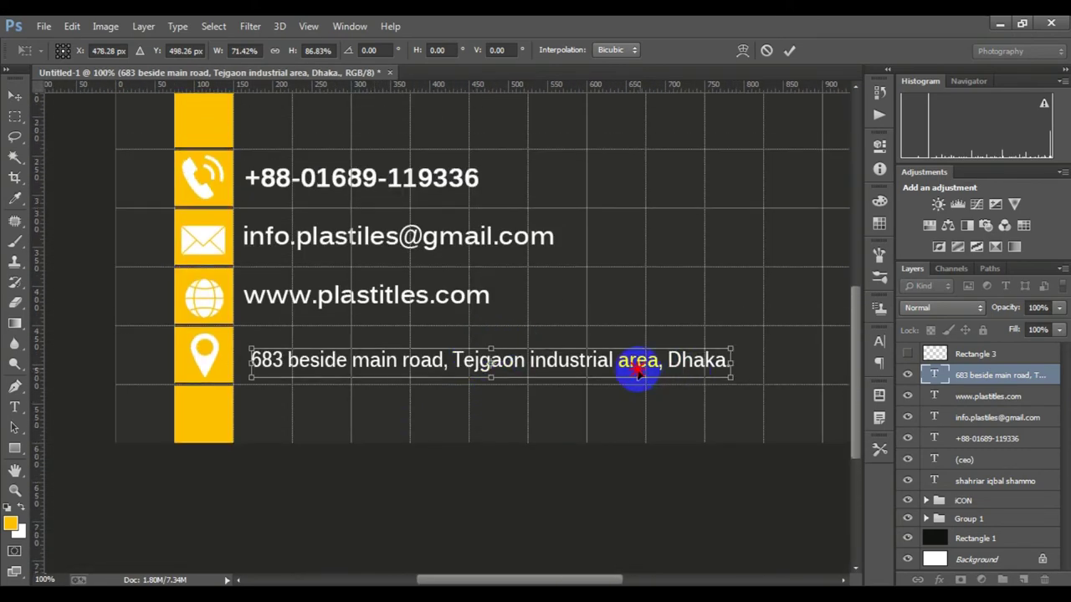
pyautogui.moveTo(637, 374); pyautogui.dragTo(627, 371)
pyautogui.moveTo(545, 354); pyautogui.dragTo(543, 366)
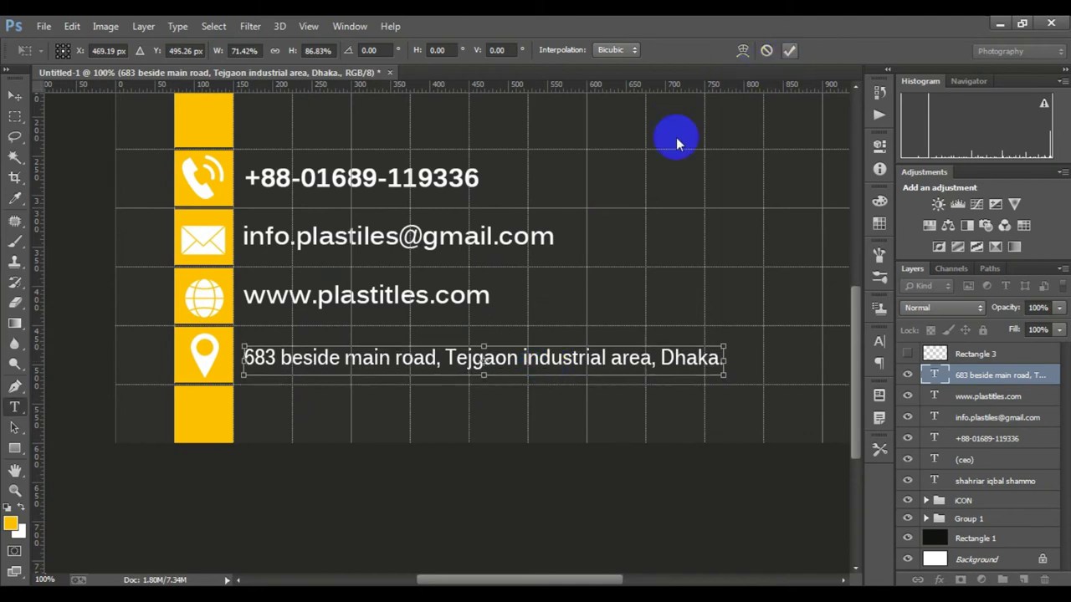
pyautogui.press('Return')
pyautogui.scroll(3, 502, 335)
# - Scale the website text line down slightly and nudge it left to align
pyautogui.hscroll(2, 454, 366)
pyautogui.click(990, 397)
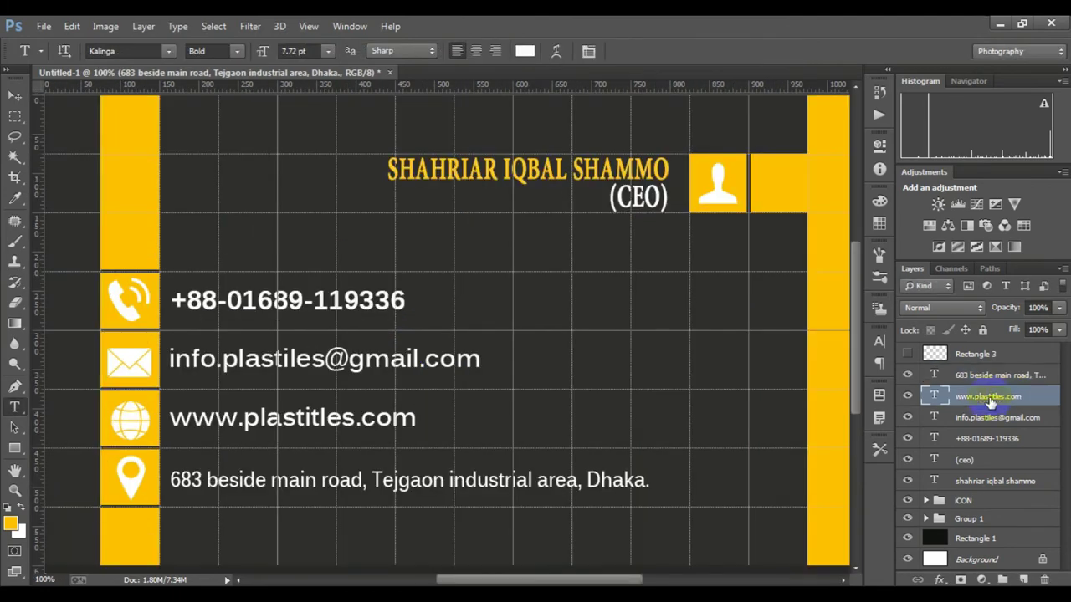
pyautogui.hotkey('ctrl', 't')
pyautogui.moveTo(418, 437); pyautogui.dragTo(412, 437)
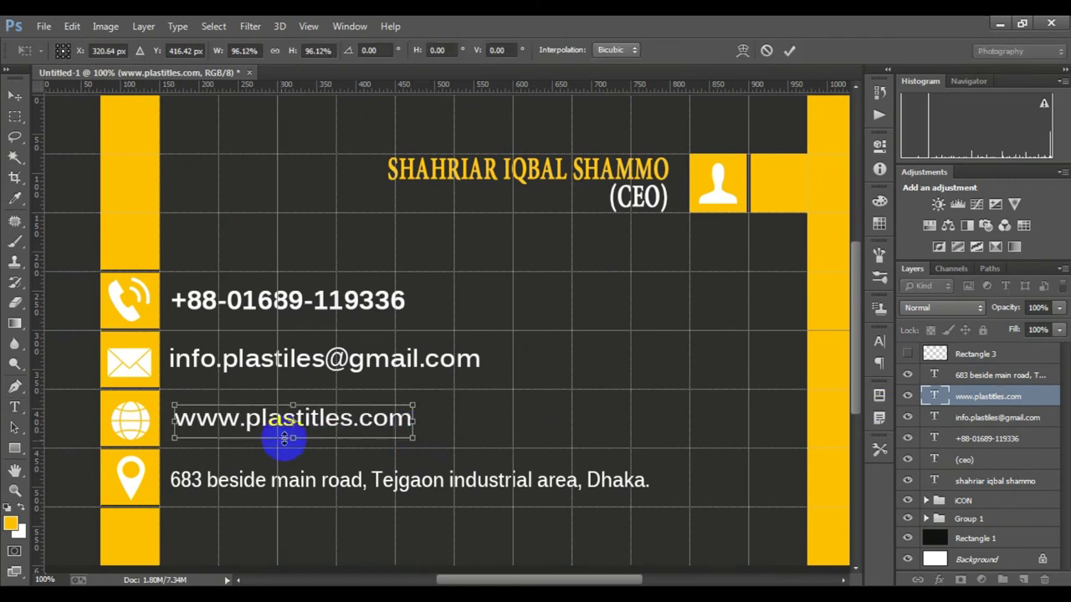
pyautogui.moveTo(284, 438); pyautogui.dragTo(333, 422)
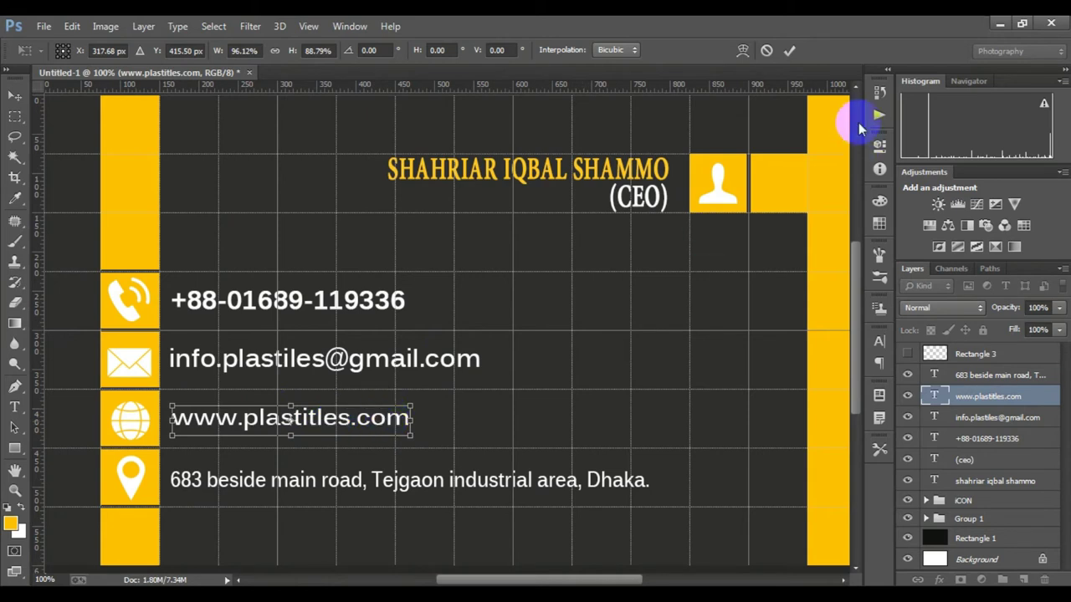
pyautogui.moveTo(410, 435); pyautogui.dragTo(366, 426)
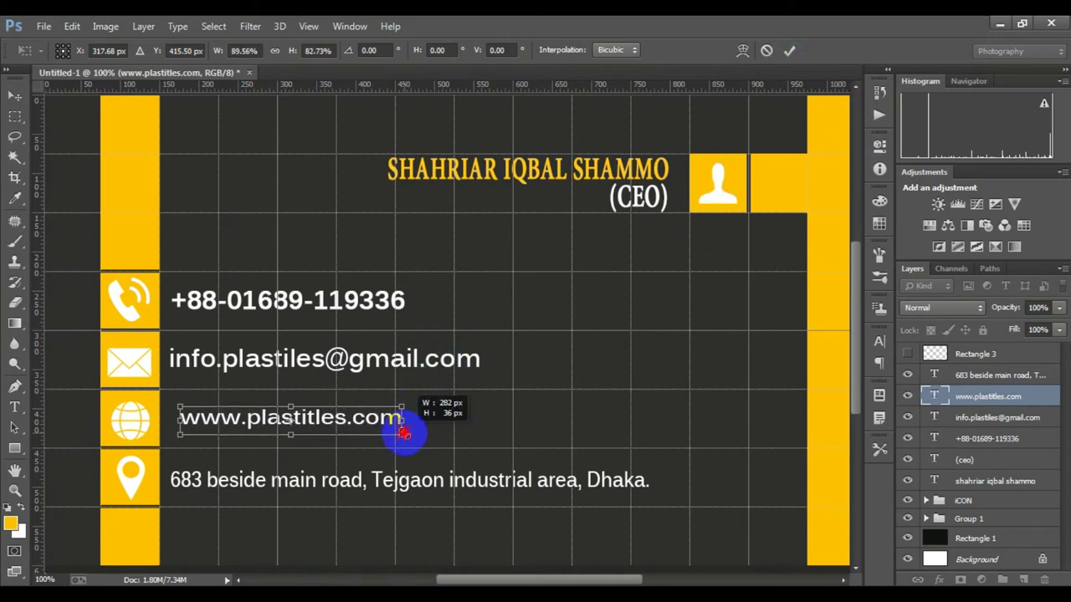
pyautogui.hotkey('shift', 'Left')
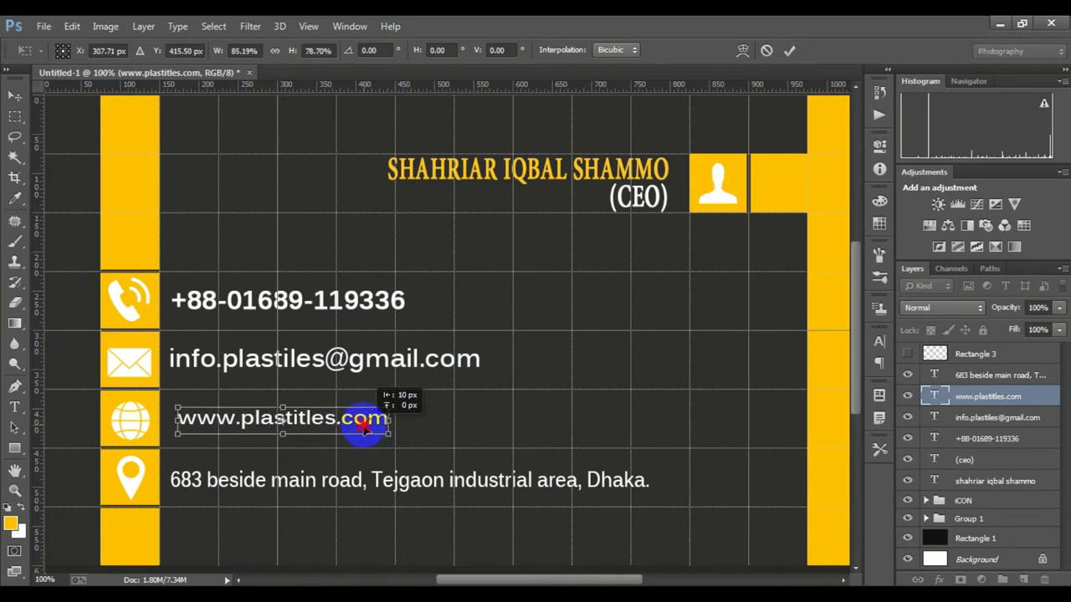
pyautogui.moveTo(365, 426); pyautogui.dragTo(364, 429)
pyautogui.press('Left')
pyautogui.press('Left')
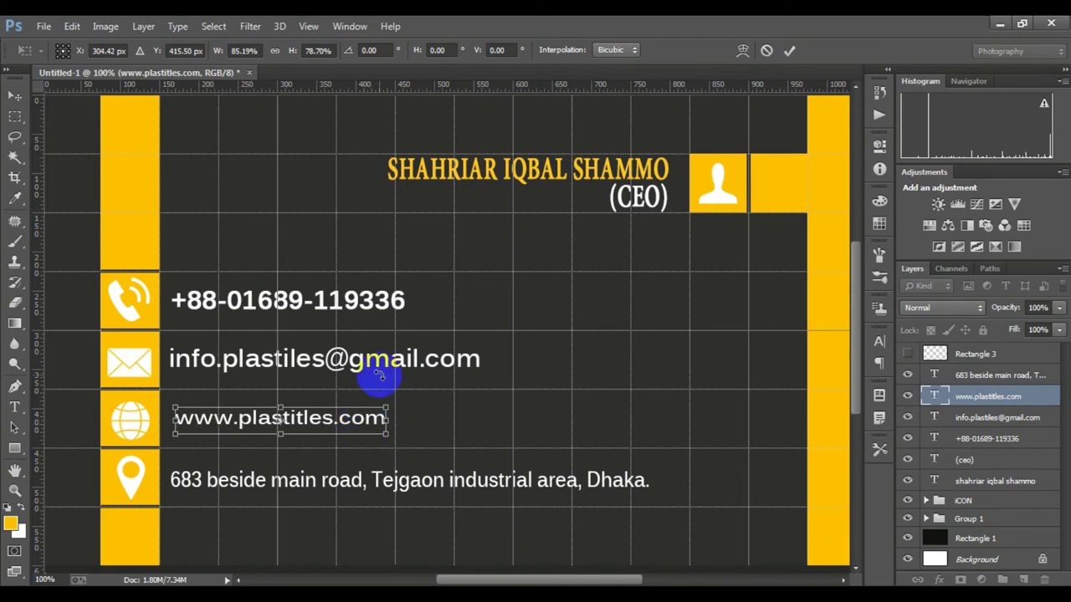
pyautogui.press('Return')
# - Shrink the e-mail and phone-number lines to fit their rows
pyautogui.press('t')
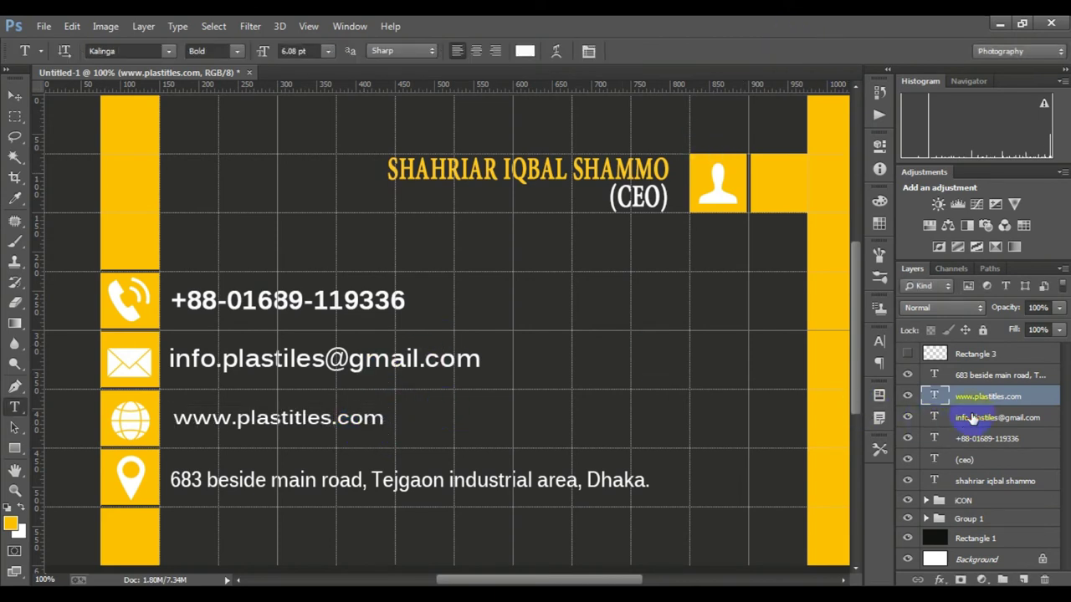
pyautogui.click(971, 418)
pyautogui.hotkey('ctrl', 't')
pyautogui.moveTo(485, 376); pyautogui.dragTo(410, 359)
pyautogui.click(789, 50)
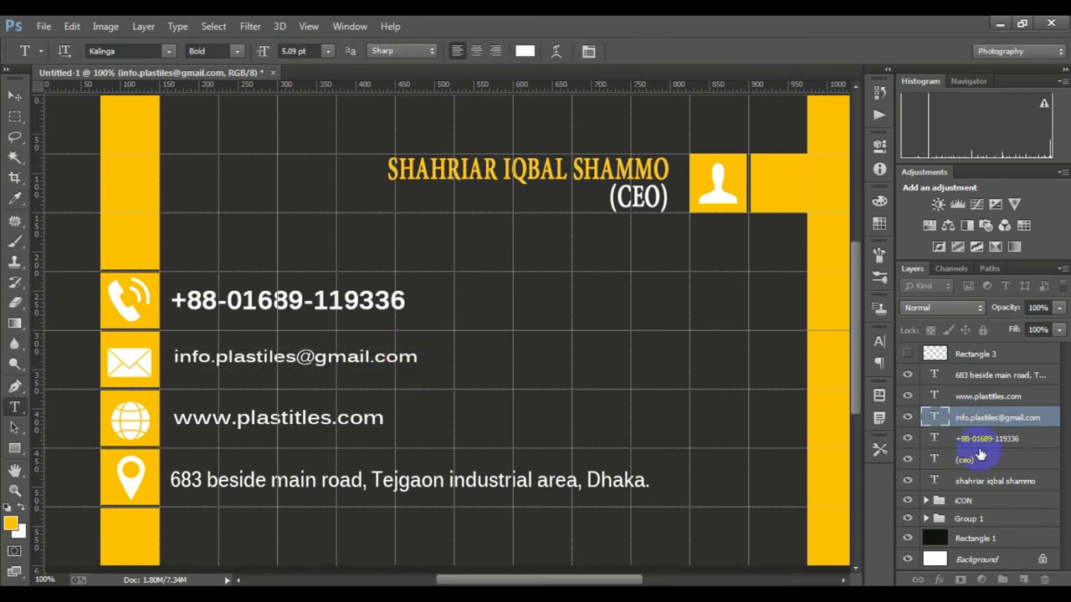
pyautogui.click(970, 439)
pyautogui.hotkey('ctrl', 't')
pyautogui.moveTo(407, 316); pyautogui.dragTo(334, 304)
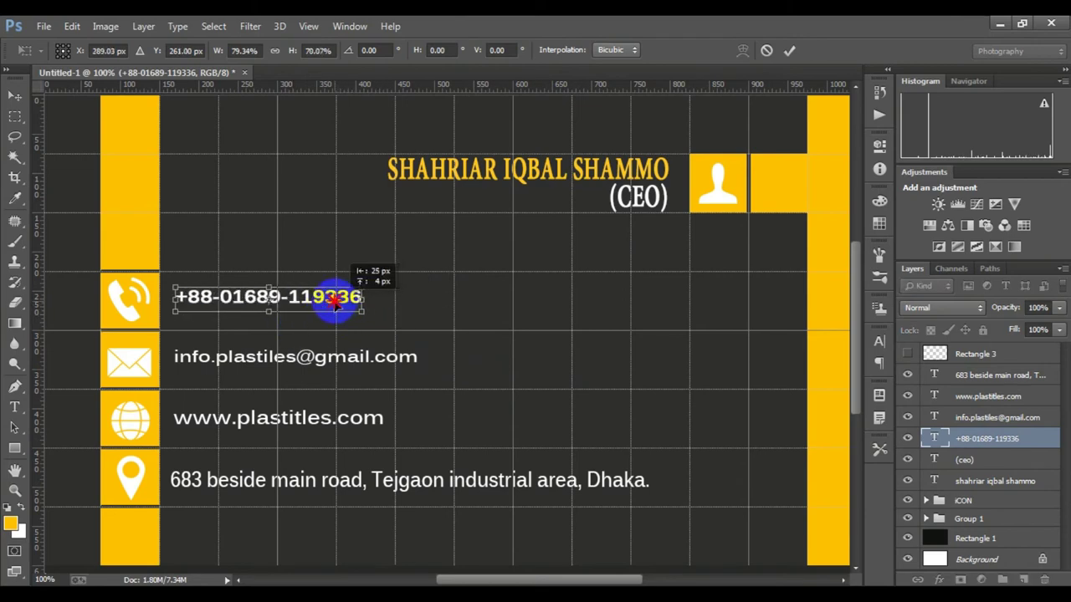
pyautogui.click(789, 50)
# - Zoom out to view the whole card and start selecting the text layers
pyautogui.hotkey('ctrl', '-')
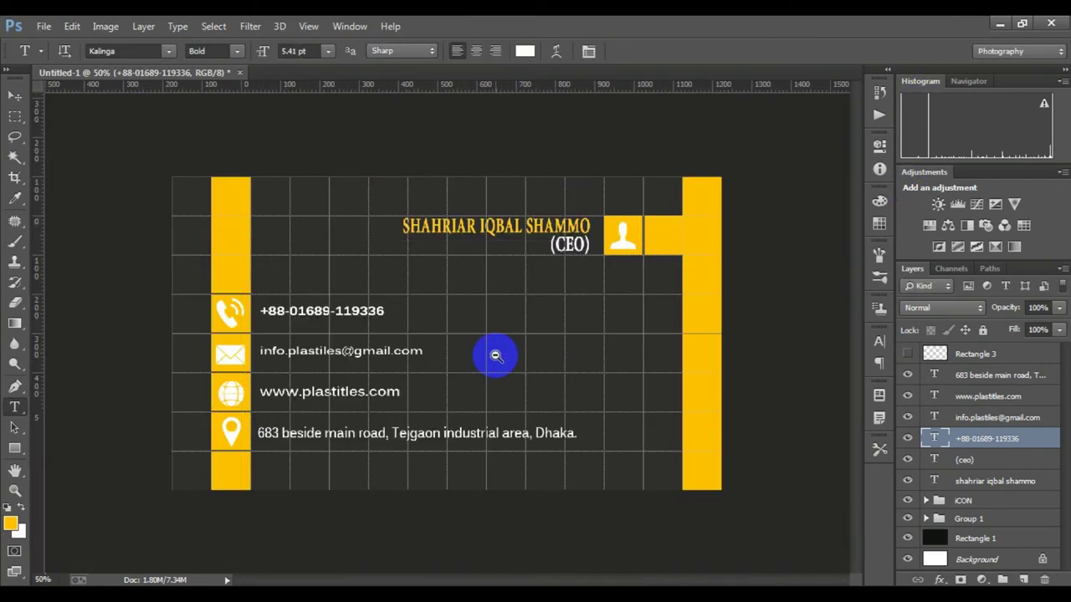
pyautogui.hotkey('ctrl', '-')
pyautogui.keyDown('ctrl'); pyautogui.click(445, 368); pyautogui.keyUp('ctrl')
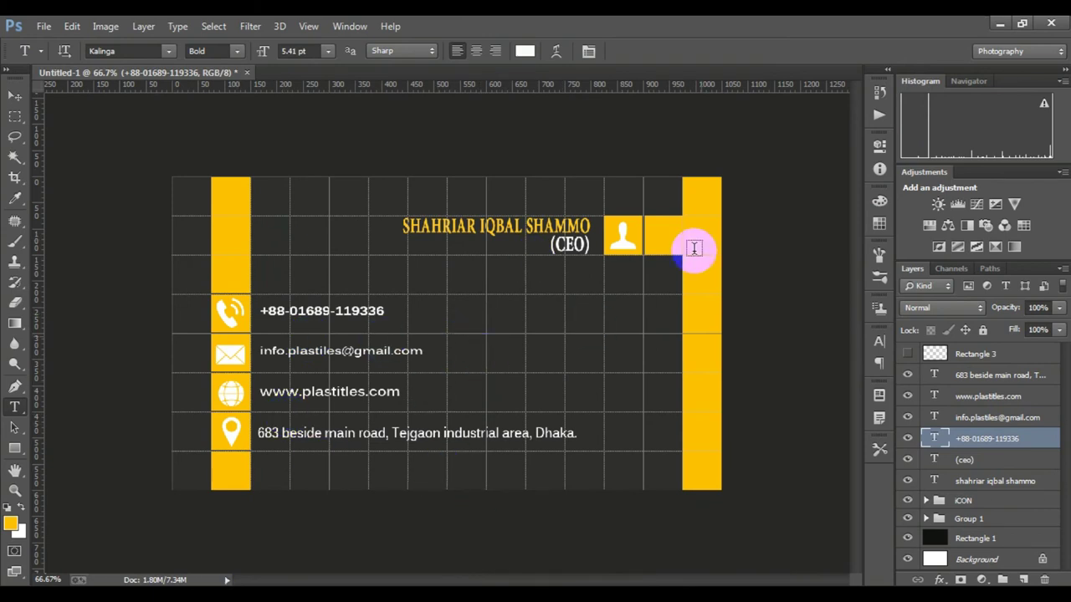
pyautogui.click(979, 381)
# - Group the selected text layers into Group 2 and hide the canvas grid
pyautogui.keyDown('shift'); pyautogui.click(987, 439); pyautogui.keyUp('shift')
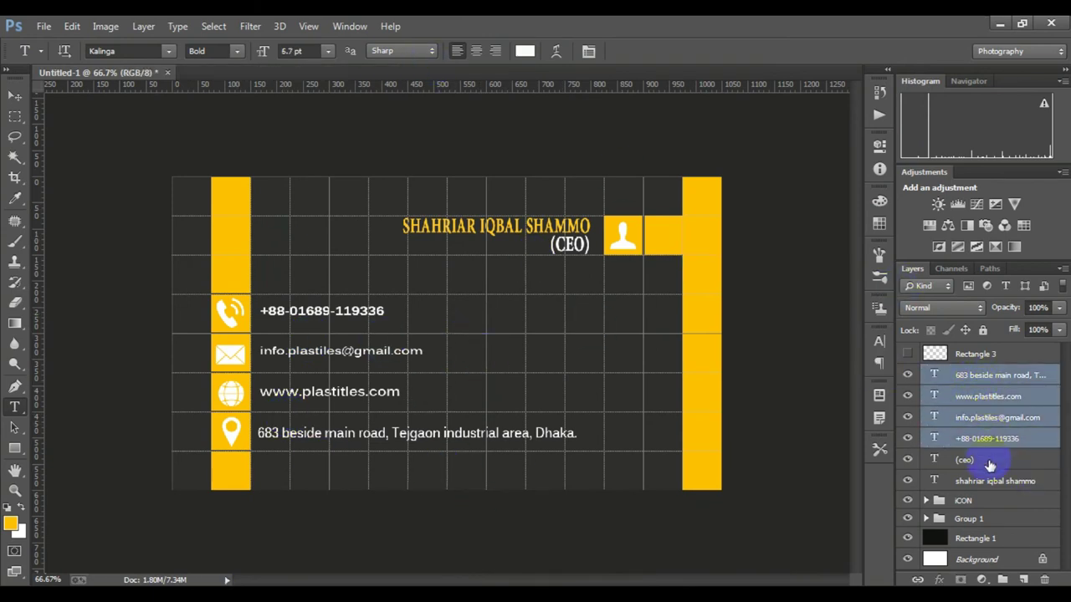
pyautogui.keyDown('shift'); pyautogui.click(965, 459); pyautogui.keyUp('shift')
pyautogui.keyDown('shift'); pyautogui.click(996, 481); pyautogui.keyUp('shift')
pyautogui.hotkey('ctrl', 'g')
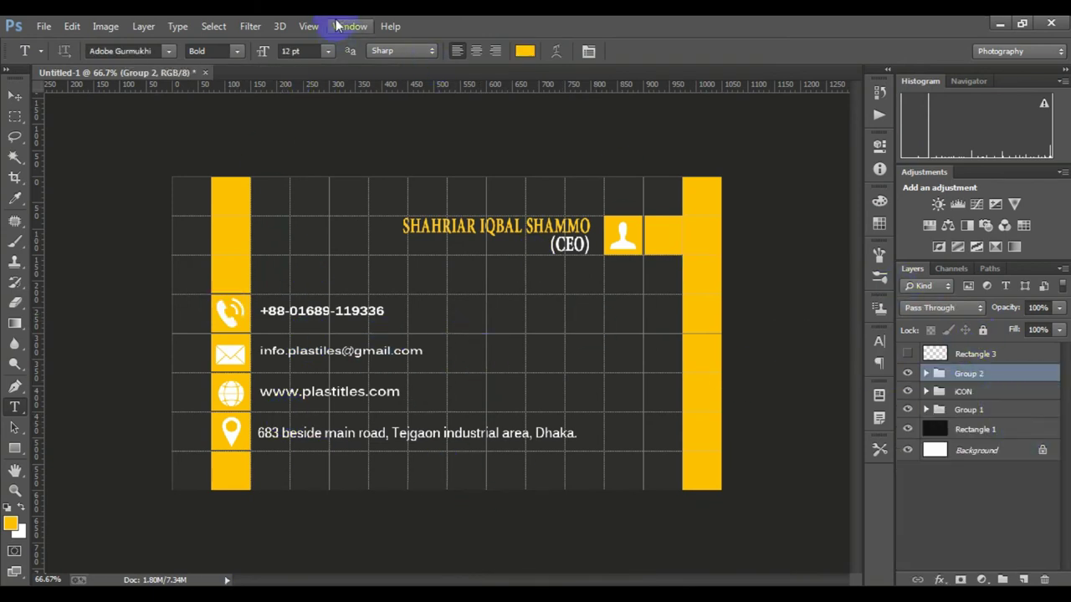
pyautogui.click(309, 26)
pyautogui.click(502, 318)
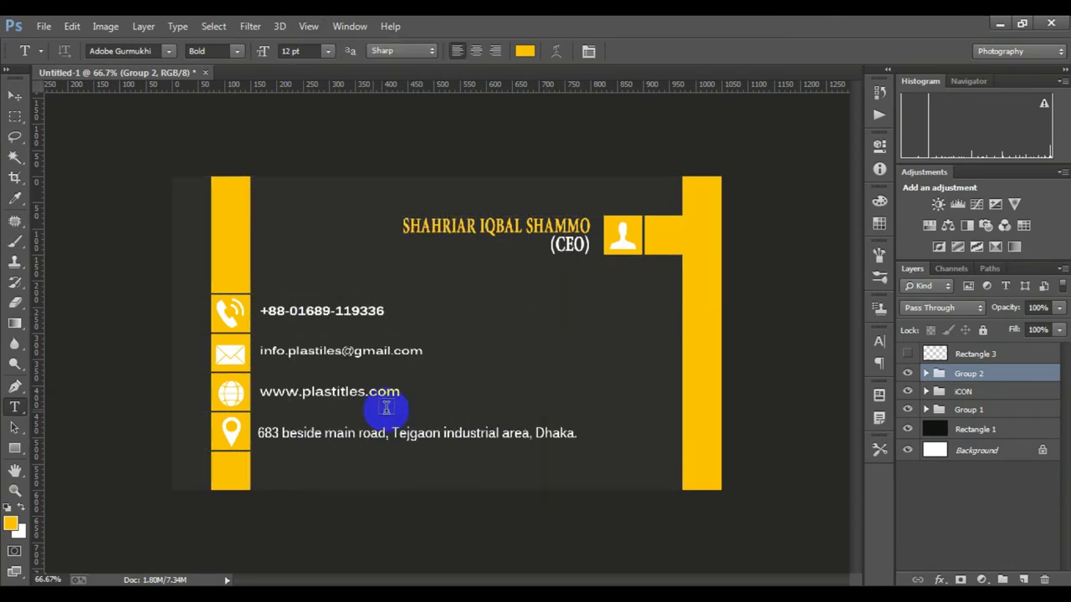
pyautogui.hotkey('ctrl', '-')
pyautogui.hotkey('ctrl', '-')
pyautogui.hotkey('ctrl', '+')
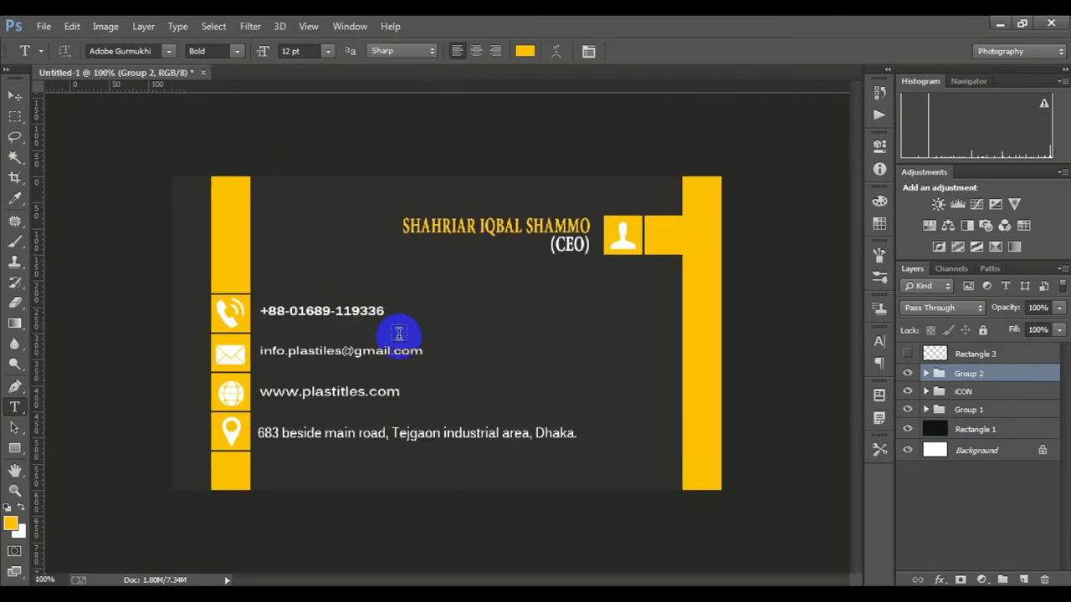
pyautogui.hotkey('ctrl', '+')
pyautogui.hotkey('ctrl', '+')
# - Shrink the phone-number line inside Group 2 slightly, to about 89%
pyautogui.click(925, 374)
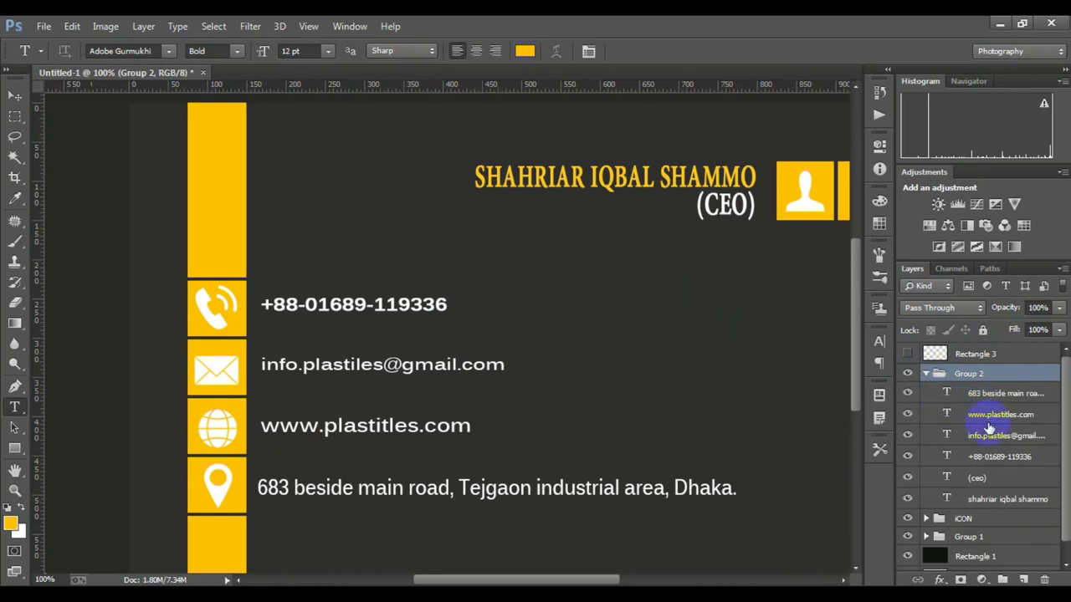
pyautogui.click(951, 456)
pyautogui.hotkey('ctrl', 't')
pyautogui.moveTo(449, 322); pyautogui.dragTo(416, 310)
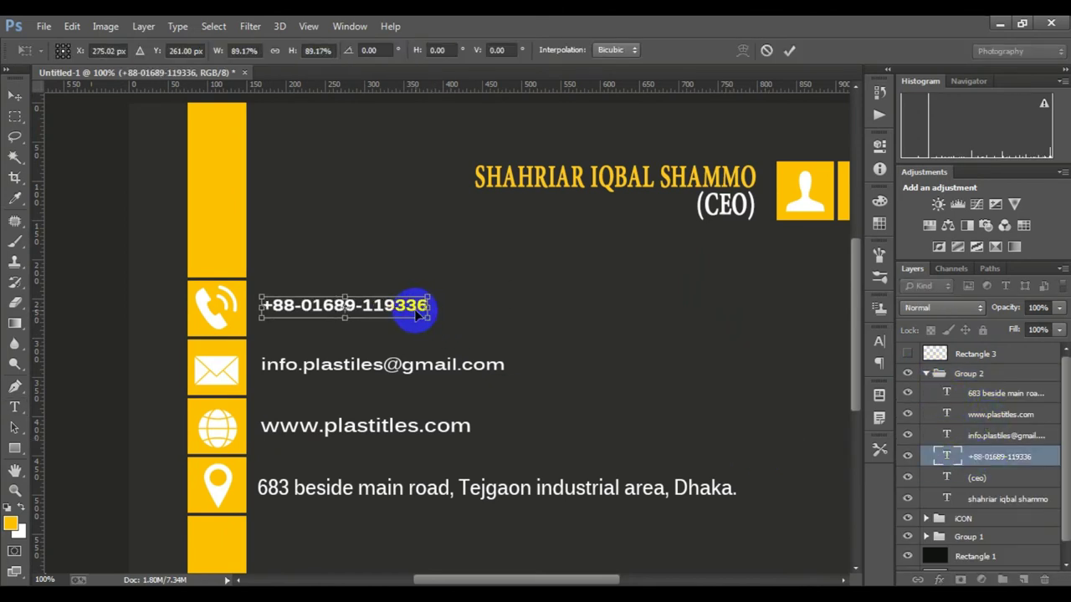
pyautogui.press('Return')
pyautogui.press('t')
# - Scroll the view and bring up the Character settings
pyautogui.scroll(-1, 419, 358)
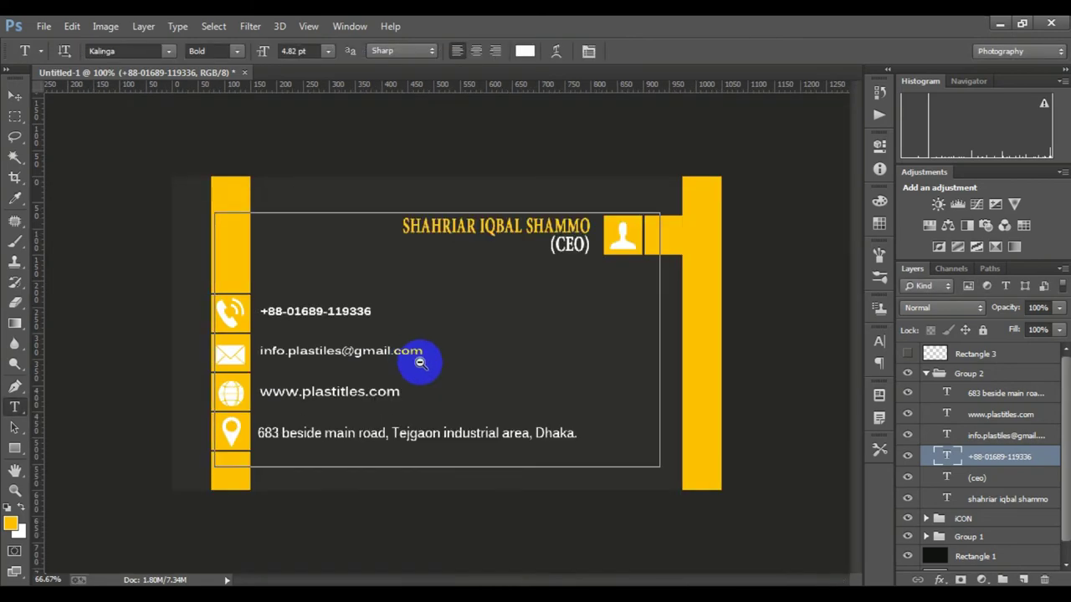
pyautogui.scroll(-1, 407, 365)
pyautogui.scroll(2, 421, 353)
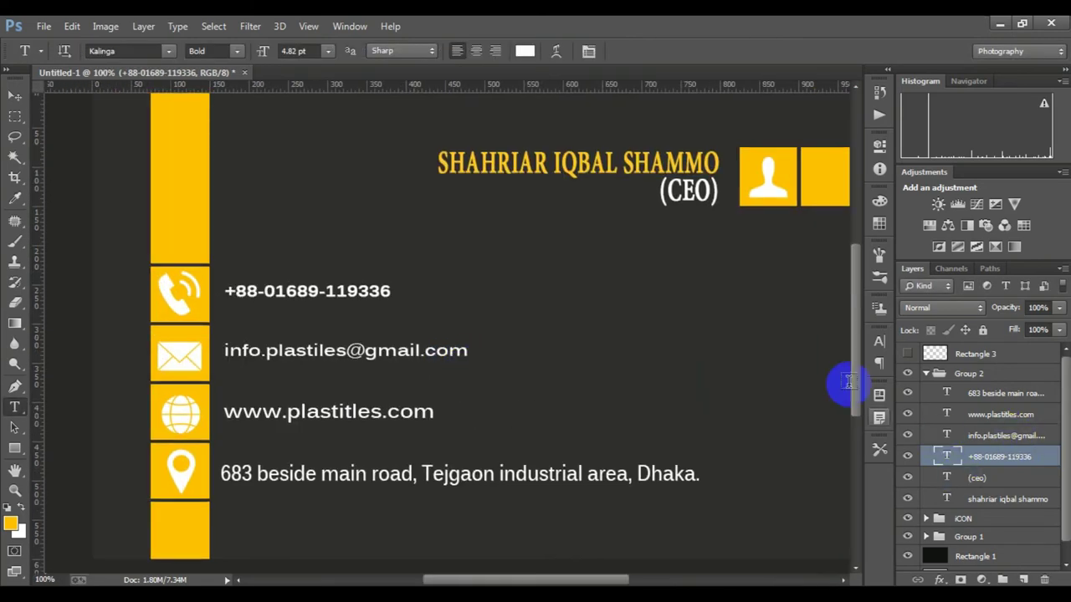
pyautogui.click(879, 342)
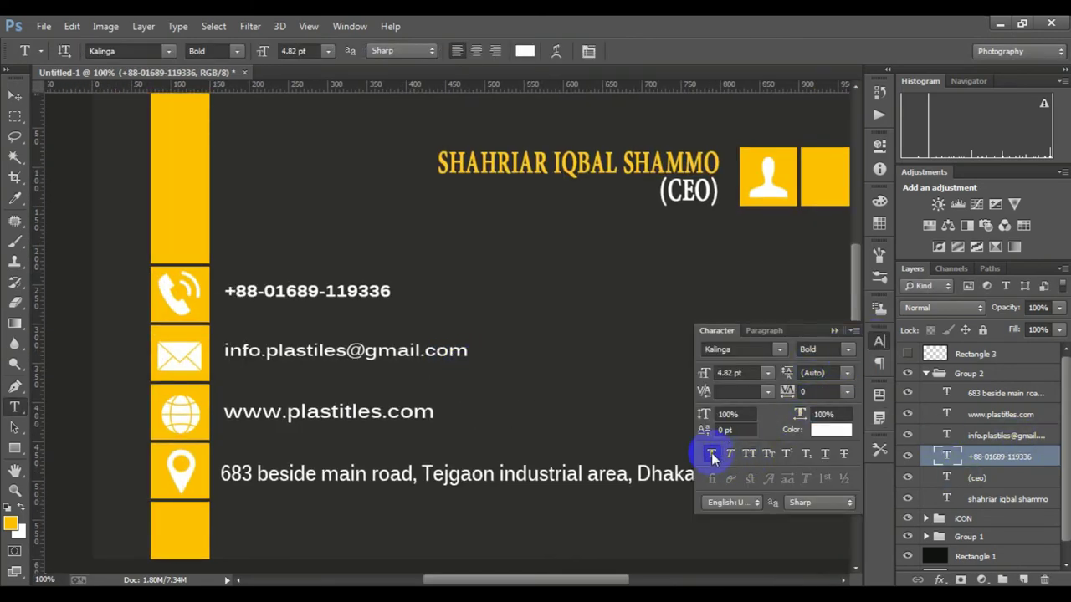
# - Try the phone font style as Regular, revert to Bold, and close the Character panel
pyautogui.click(848, 348)
pyautogui.click(841, 372)
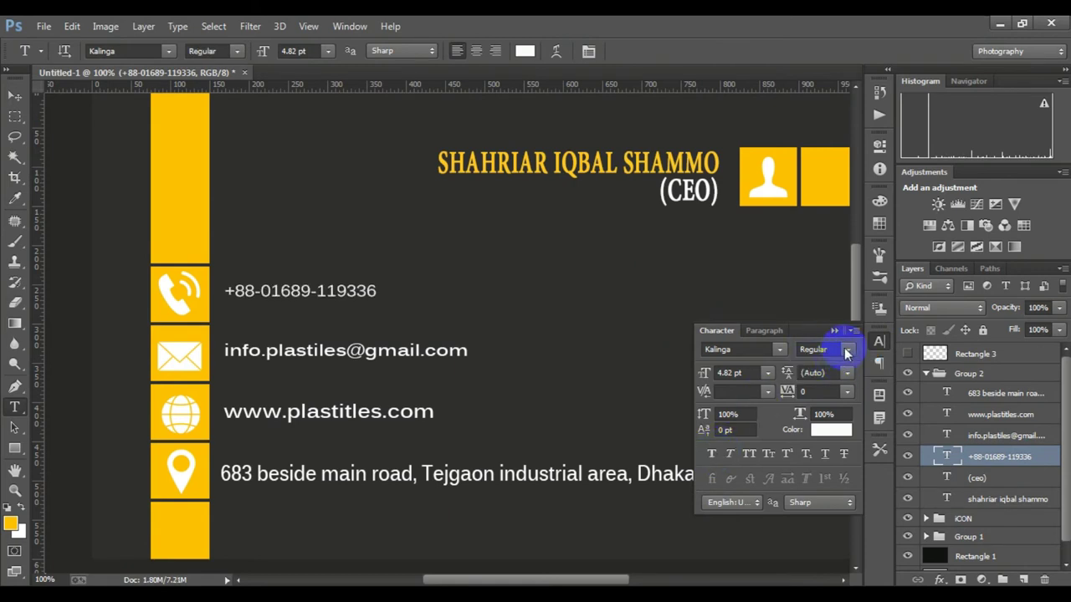
pyautogui.click(847, 349)
pyautogui.click(825, 372)
pyautogui.click(975, 437)
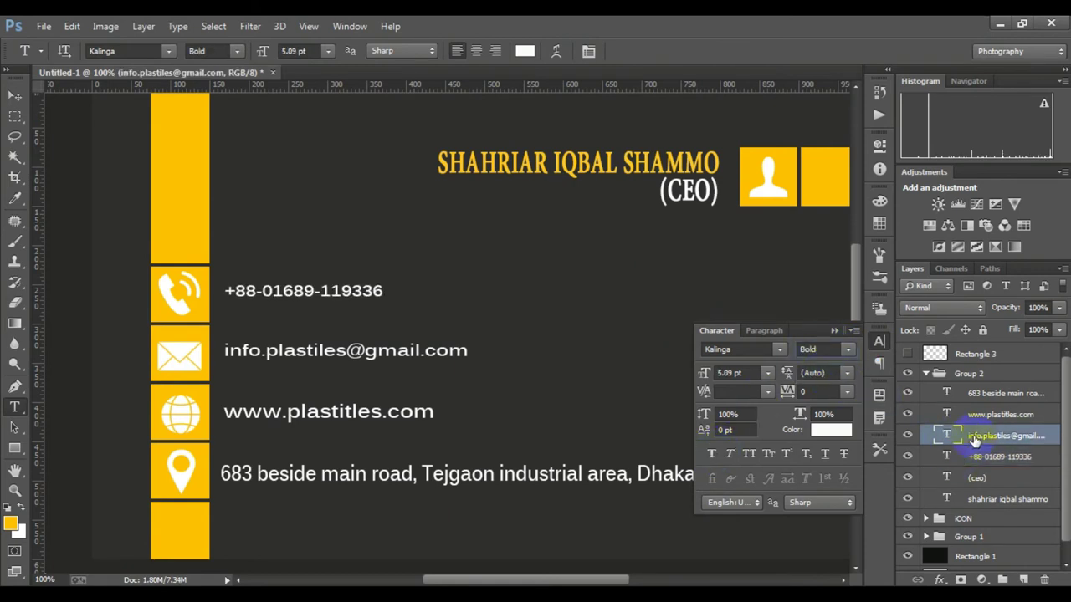
pyautogui.click(834, 330)
# - Collapse Group 2 and select the Rectangle 1 background layer
pyautogui.click(499, 352)
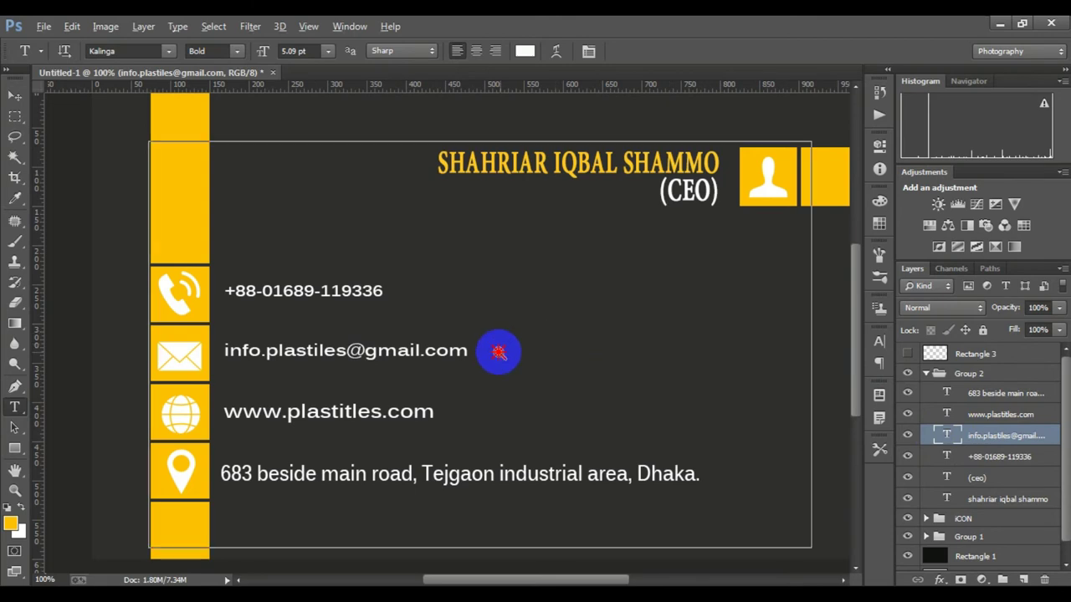
pyautogui.scroll(-1, 499, 352)
pyautogui.scroll(-1, 502, 356)
pyautogui.scroll(1, 493, 343)
pyautogui.scroll(1, 486, 337)
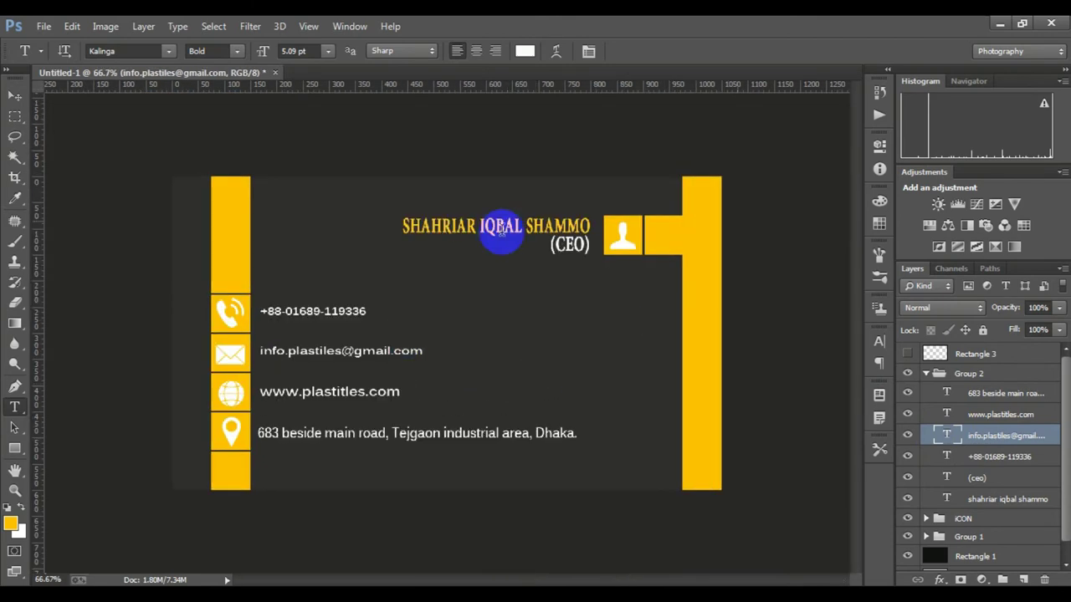
pyautogui.click(921, 376)
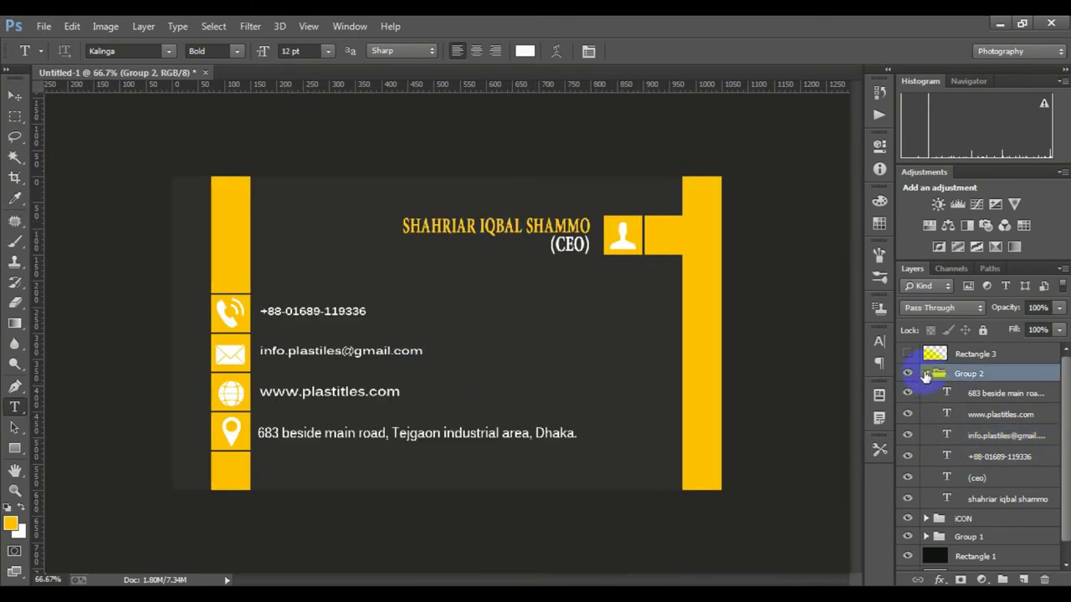
pyautogui.click(926, 374)
pyautogui.click(975, 430)
# - Create a new back-card document docked beside the front card
pyautogui.click(43, 26)
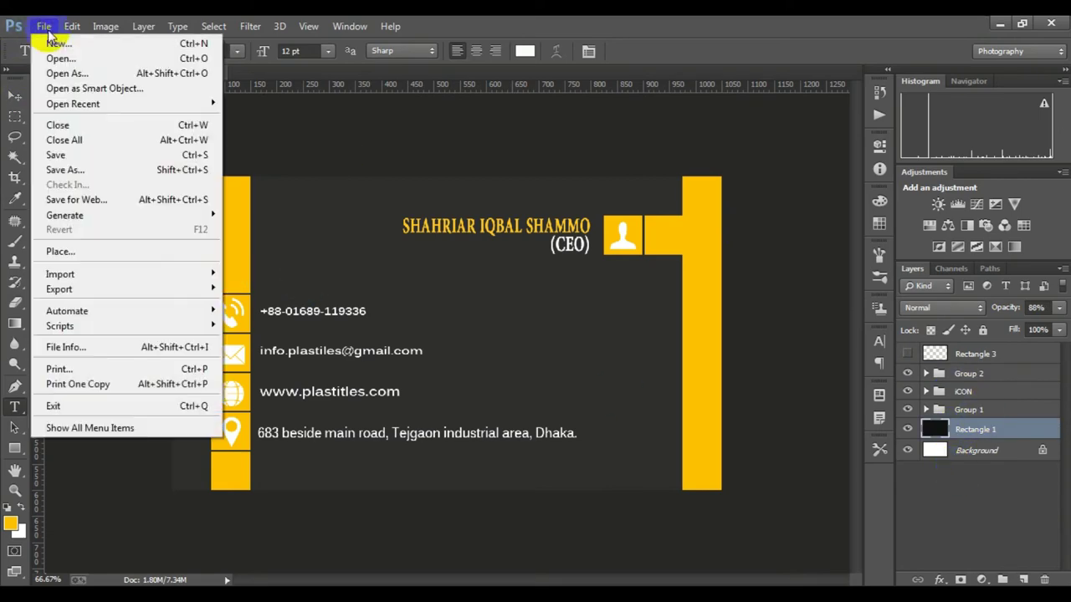
pyautogui.click(57, 43)
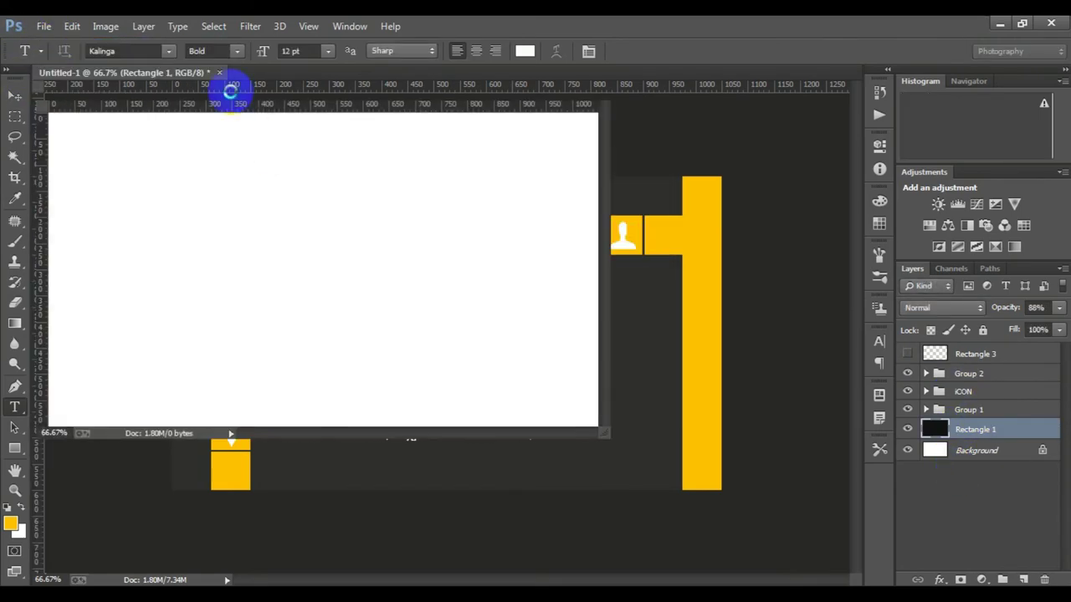
pyautogui.moveTo(232, 90); pyautogui.dragTo(242, 76)
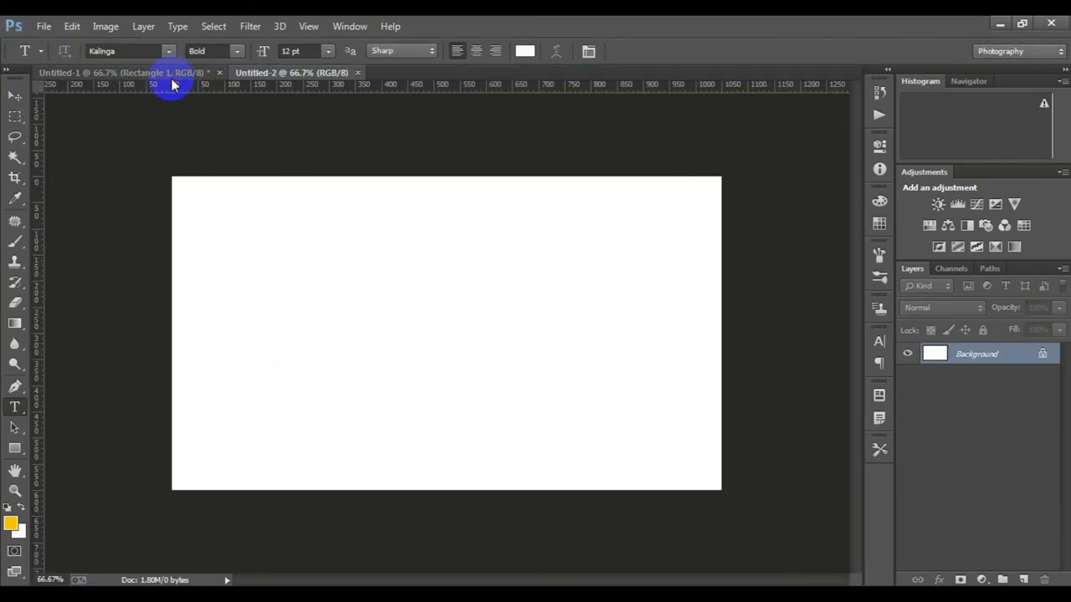
pyautogui.click(171, 74)
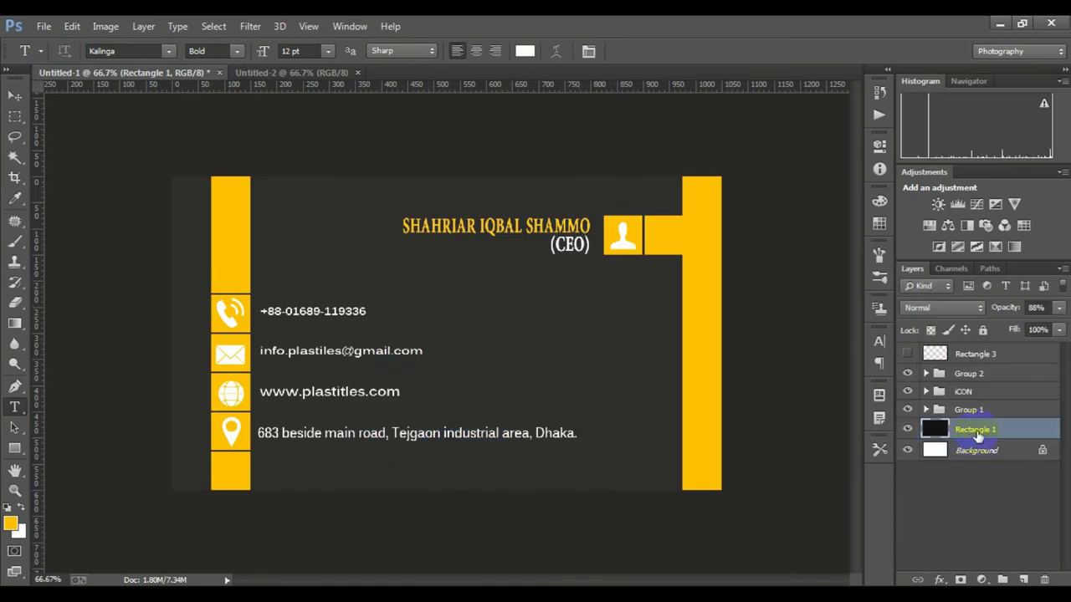
pyautogui.moveTo(975, 435)
pyautogui.mouseDown()
pyautogui.moveTo(318, 72)
pyautogui.moveTo(975, 428)
pyautogui.mouseUp()
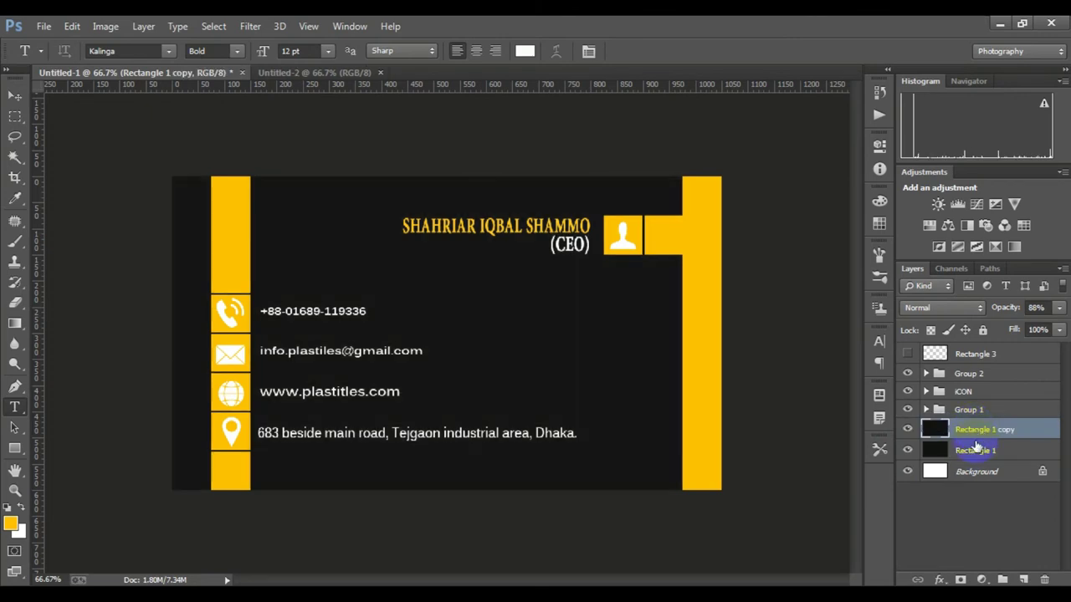
pyautogui.hotkey('ctrl', 'z')
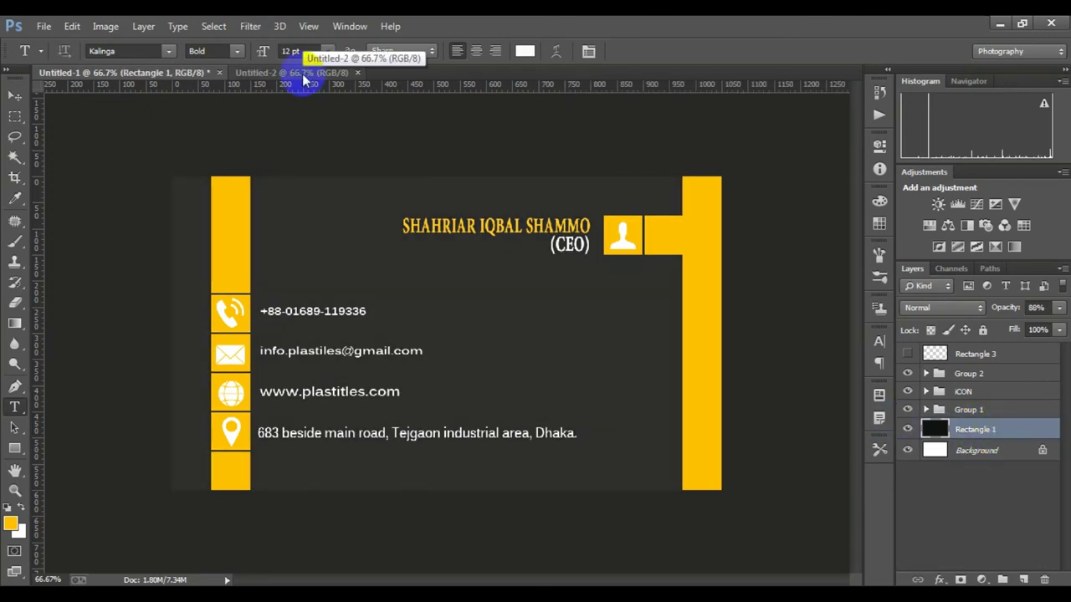
pyautogui.click(306, 75)
pyautogui.click(161, 75)
pyautogui.click(242, 75)
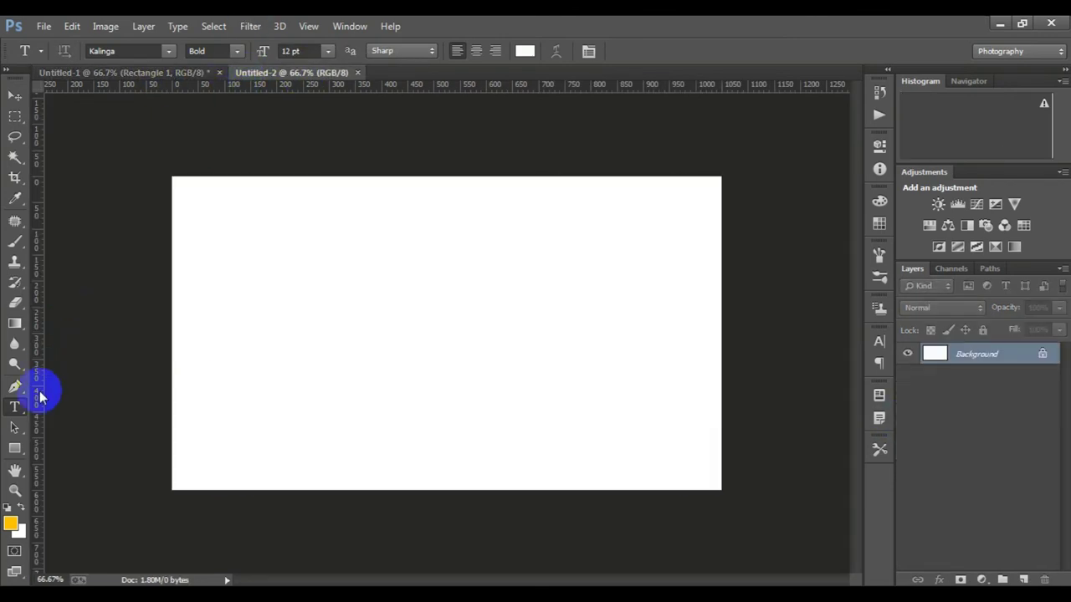
# - Draw a canvas-covering rectangle on the back card with a dark grey fill
pyautogui.click(12, 523)
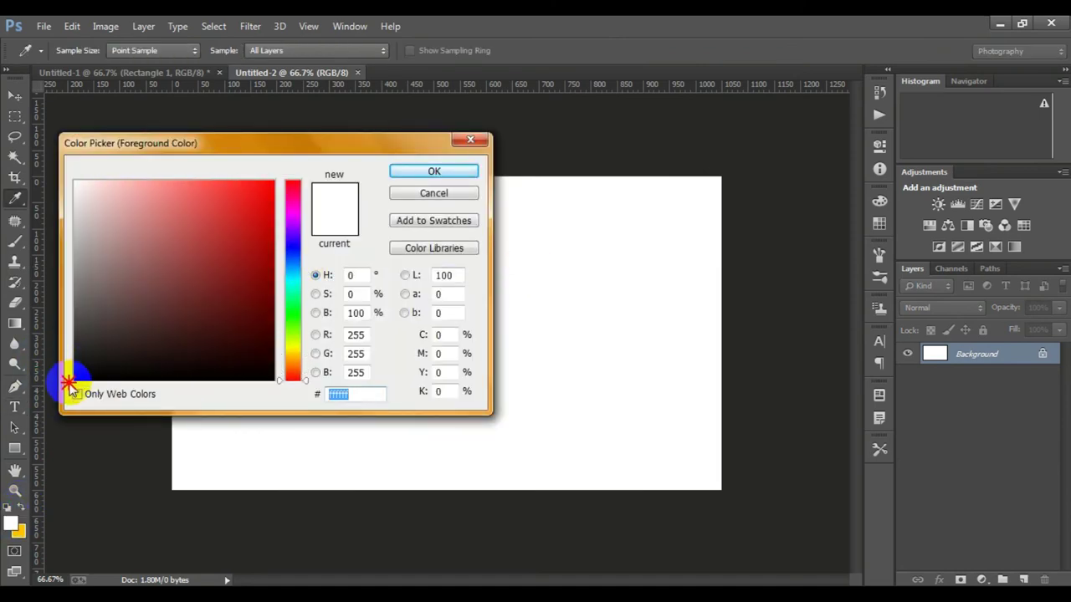
pyautogui.click(75, 378)
pyautogui.click(434, 171)
pyautogui.click(14, 448)
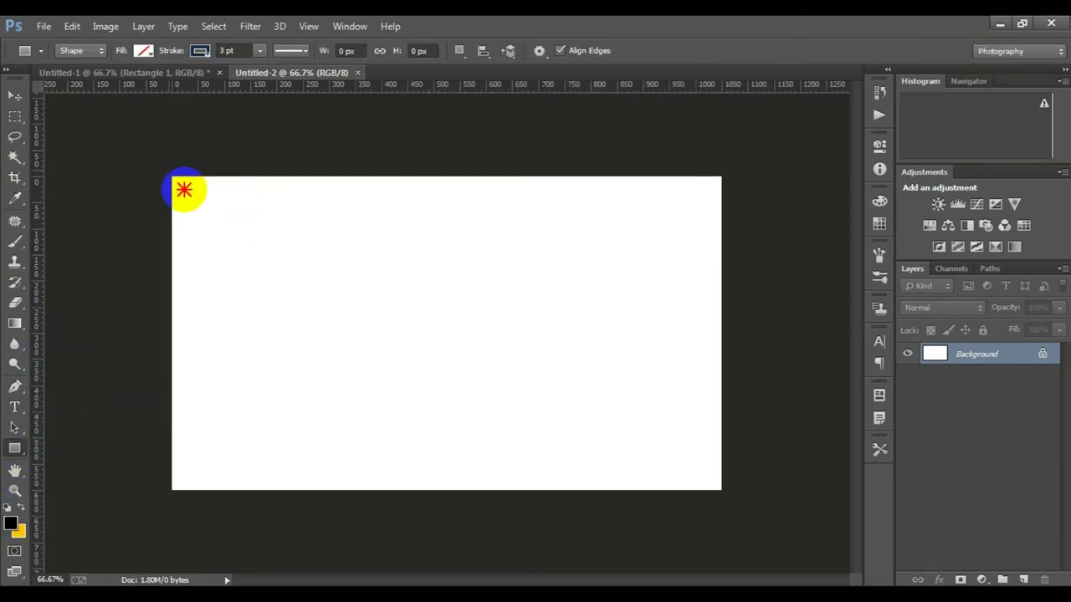
pyautogui.moveTo(170, 173); pyautogui.dragTo(730, 504)
pyautogui.click(711, 228)
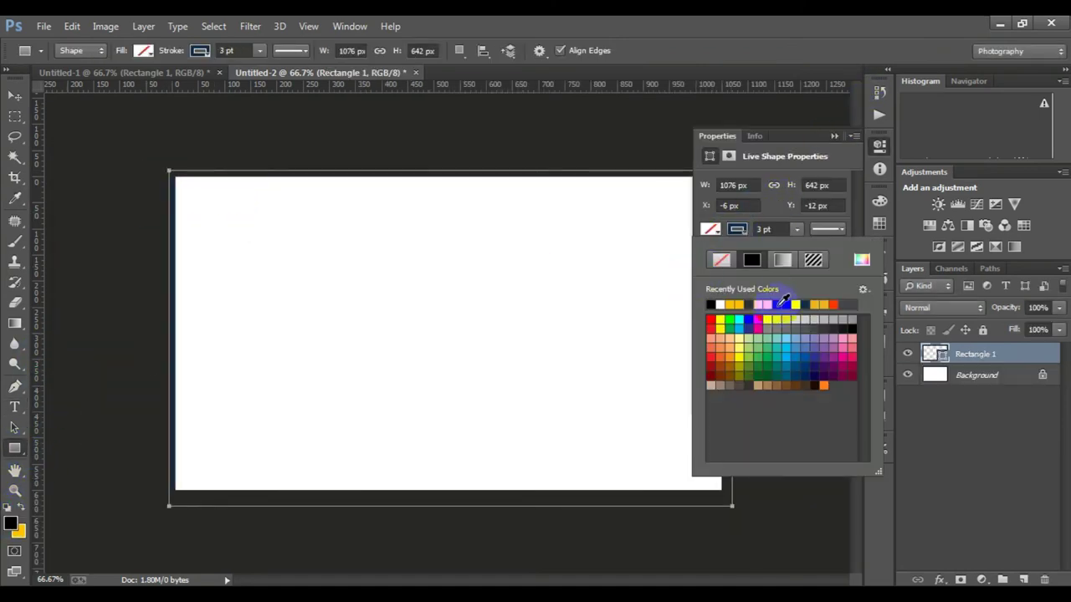
pyautogui.click(847, 327)
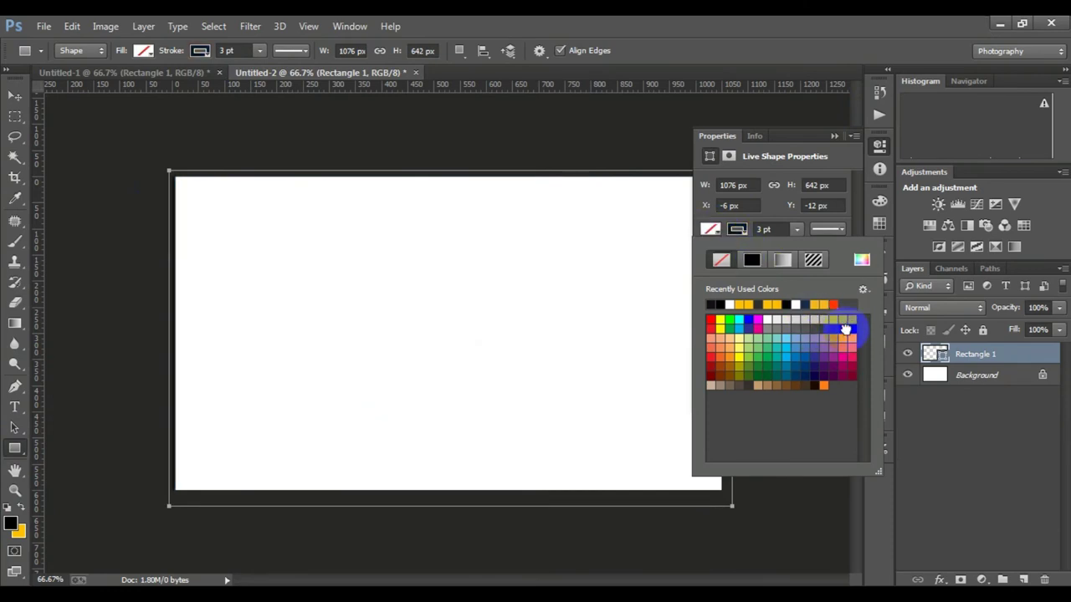
pyautogui.click(841, 320)
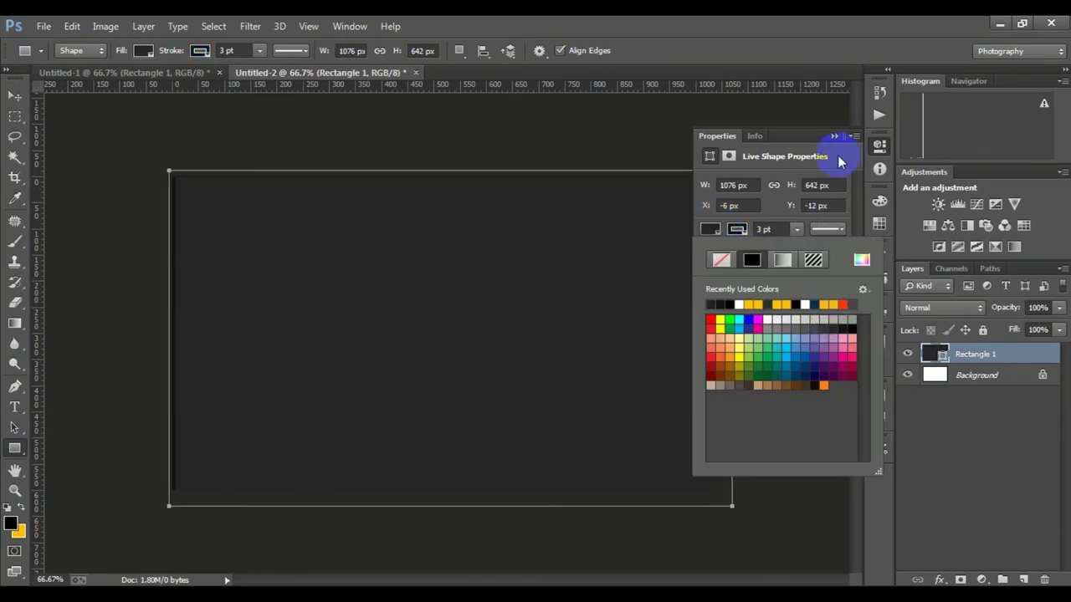
pyautogui.click(834, 136)
# - Enlarge the rectangle to about 125% so it covers the whole back-card canvas
pyautogui.click(971, 377)
pyautogui.click(962, 354)
pyautogui.hotkey('ctrl', 't')
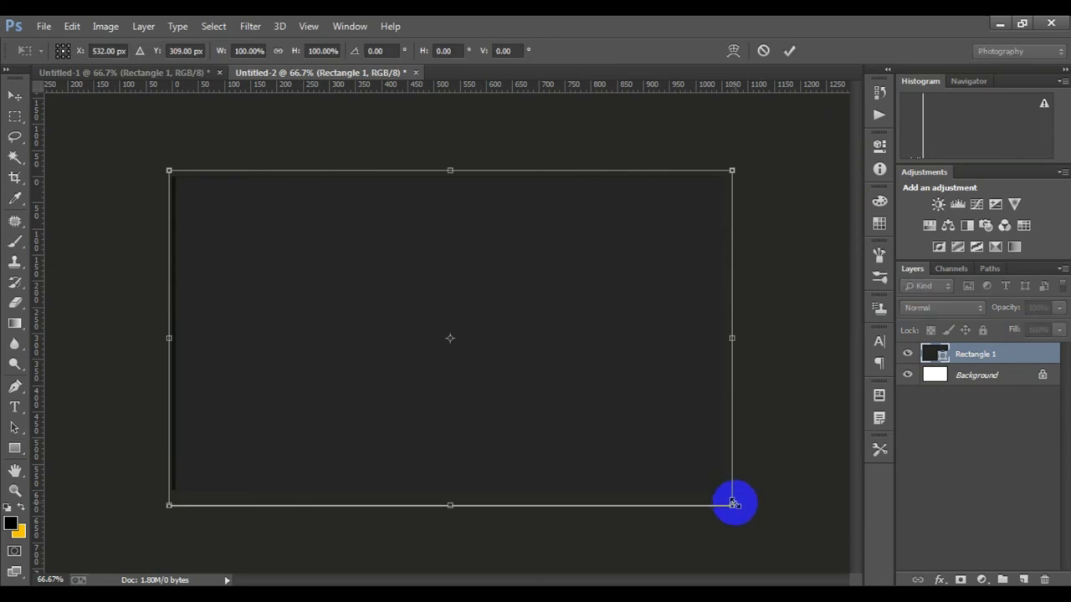
pyautogui.moveTo(731, 506); pyautogui.dragTo(803, 549)
pyautogui.moveTo(645, 429); pyautogui.dragTo(596, 417)
pyautogui.click(789, 50)
pyautogui.hotkey('ctrl', '-')
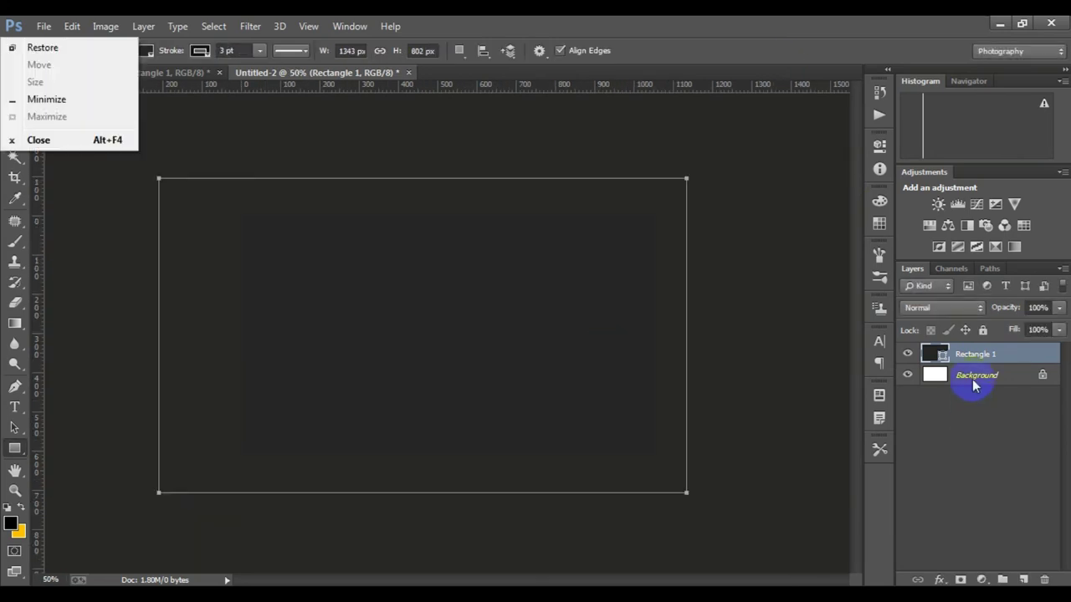
pyautogui.click(977, 375)
pyautogui.rightClick(977, 358)
pyautogui.click(720, 406)
pyautogui.click(184, 73)
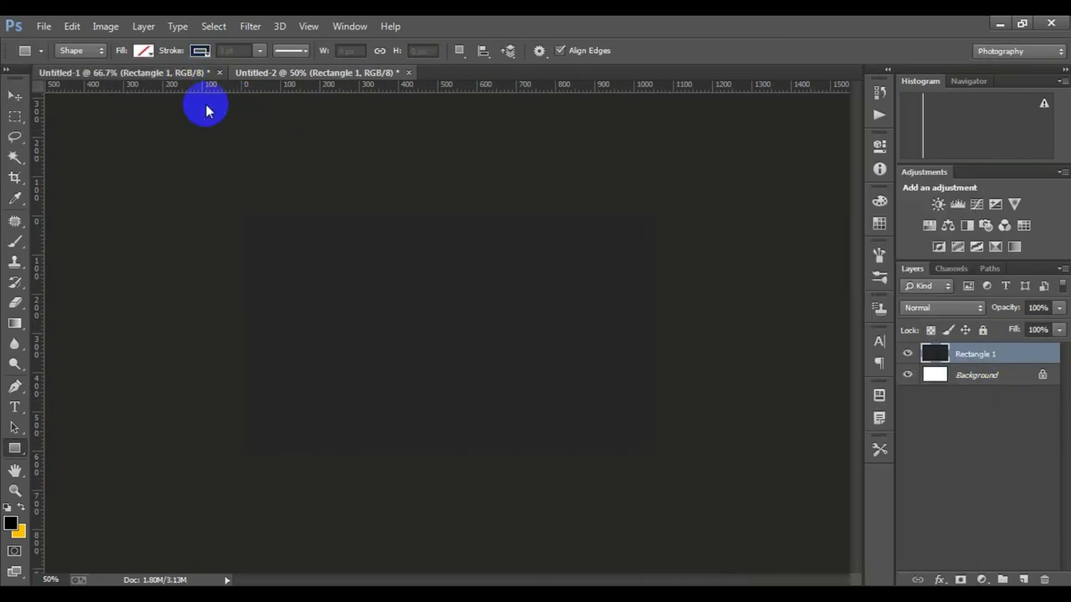
pyautogui.click(360, 73)
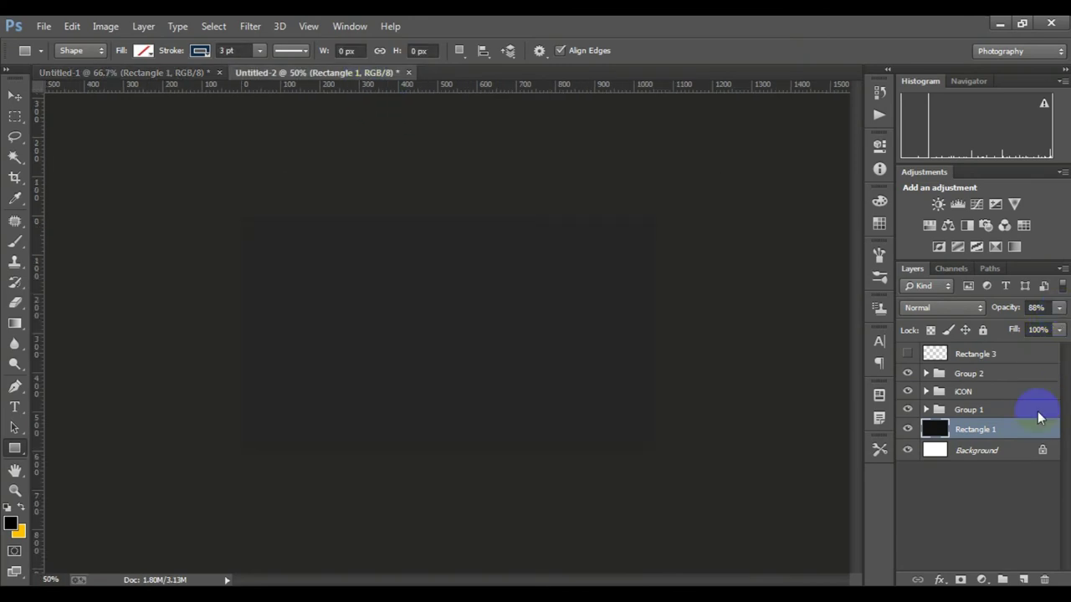
# - Try 88% opacity on the rectangle, compare with the front card, then undo it
pyautogui.click(1036, 307)
pyautogui.write('88')
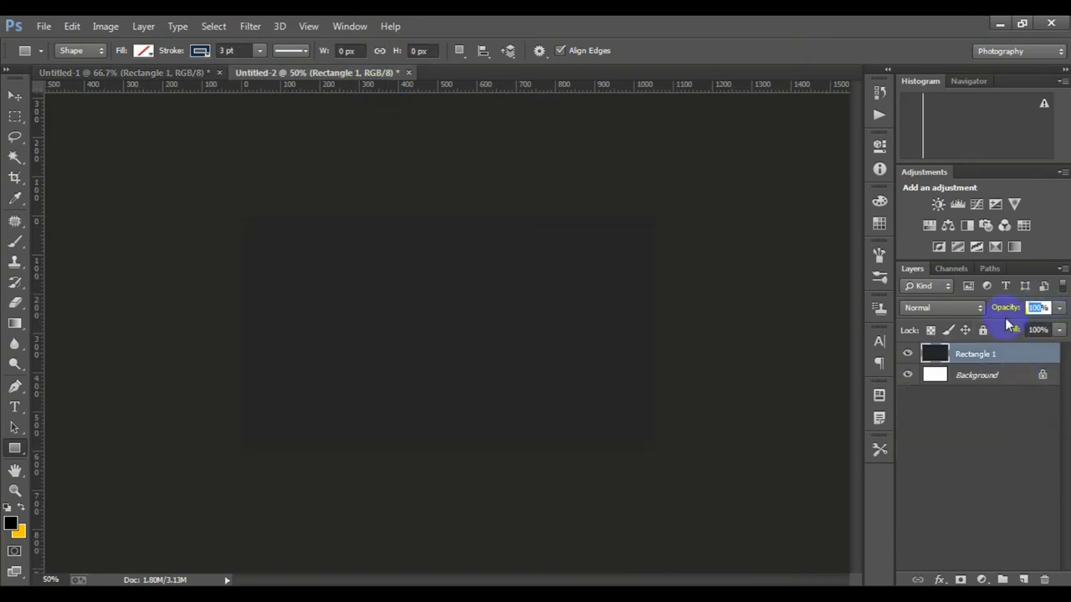
pyautogui.press('Return')
pyautogui.click(179, 73)
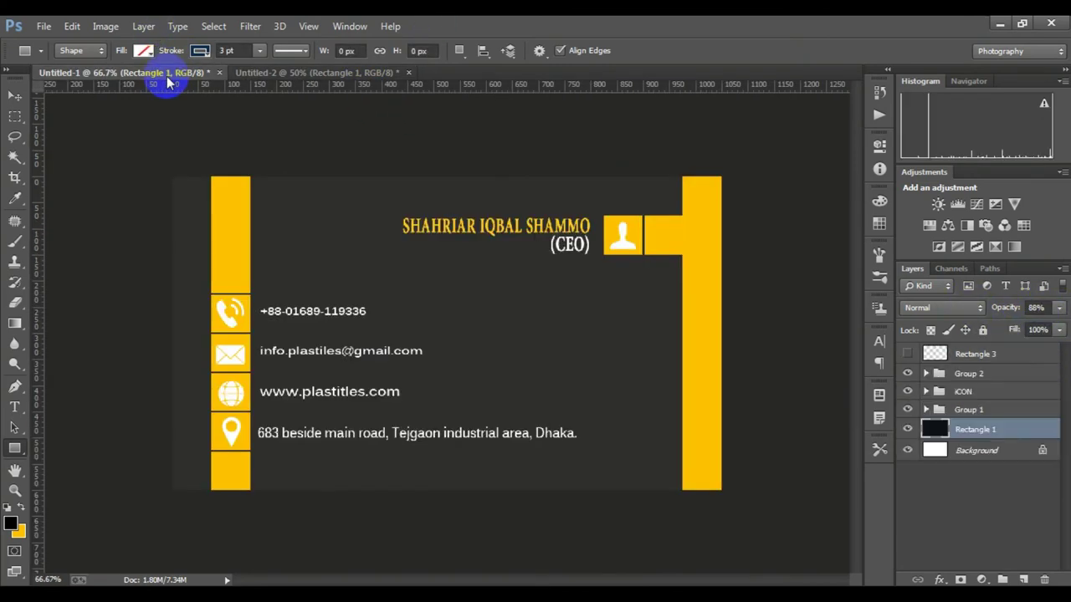
pyautogui.click(282, 72)
pyautogui.hotkey('ctrl', 'z')
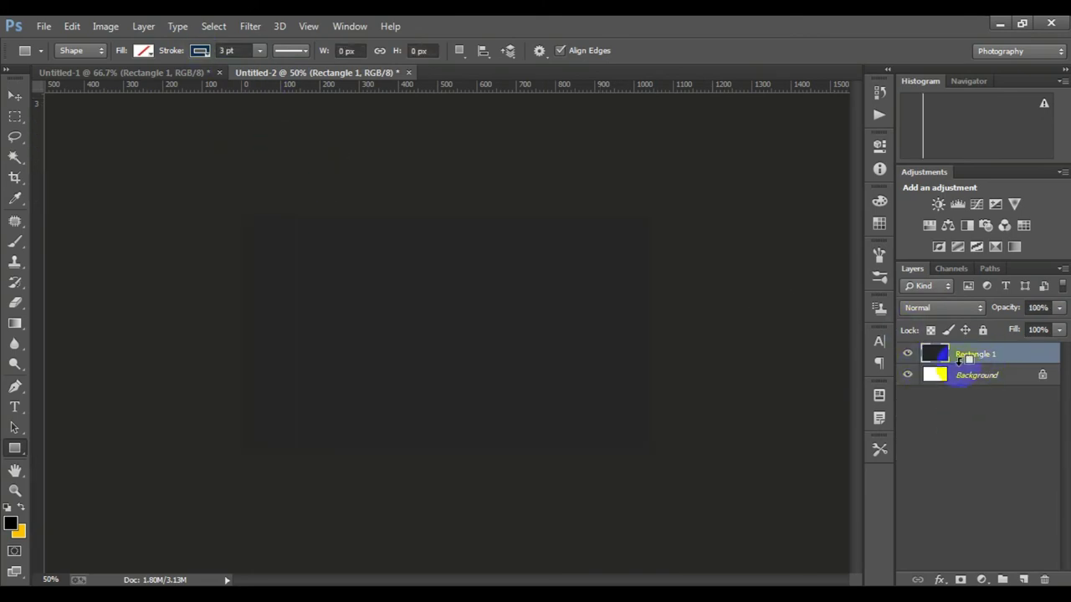
# - Rasterize the rectangle at 88% opacity, then drag the QR code PNG onto the front card
pyautogui.click(143, 51)
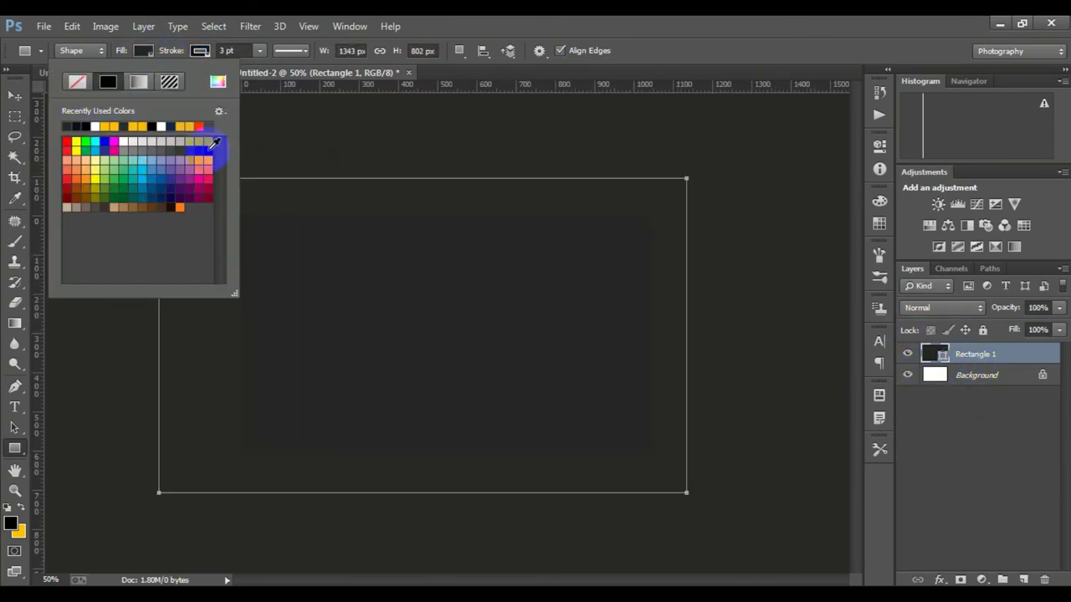
pyautogui.click(975, 375)
pyautogui.click(971, 354)
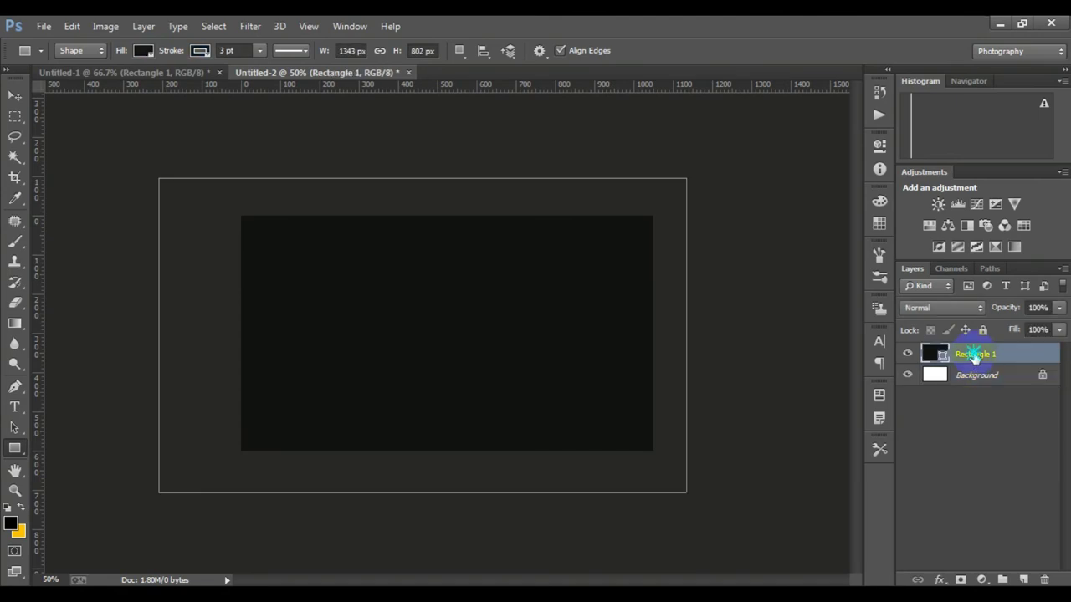
pyautogui.rightClick(962, 353)
pyautogui.click(686, 228)
pyautogui.click(1038, 307)
pyautogui.write('88')
pyautogui.press('Return')
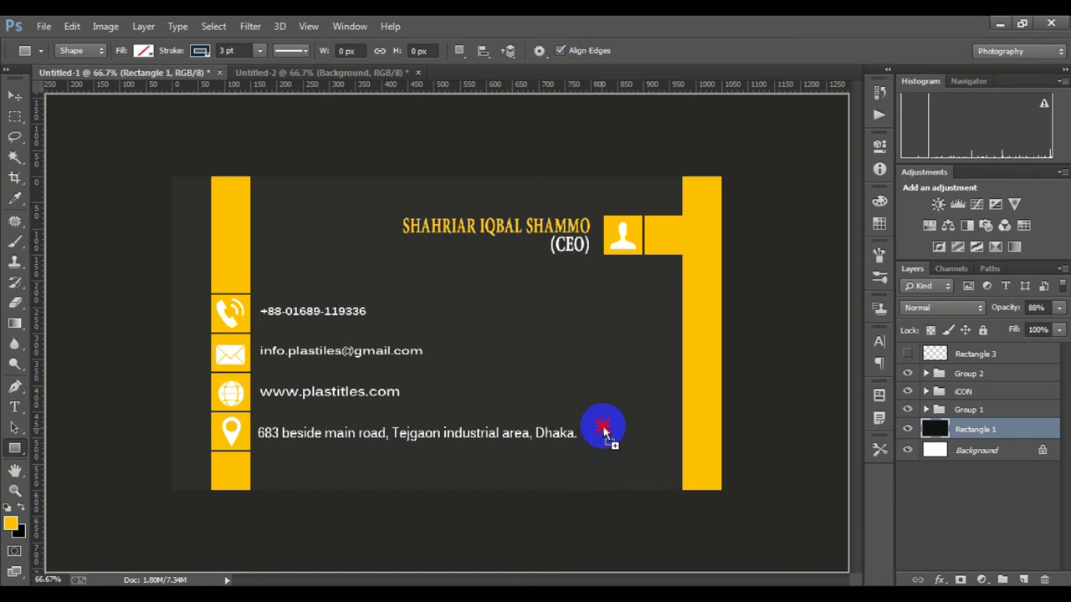
pyautogui.moveTo(686, 134); pyautogui.dragTo(639, 399)
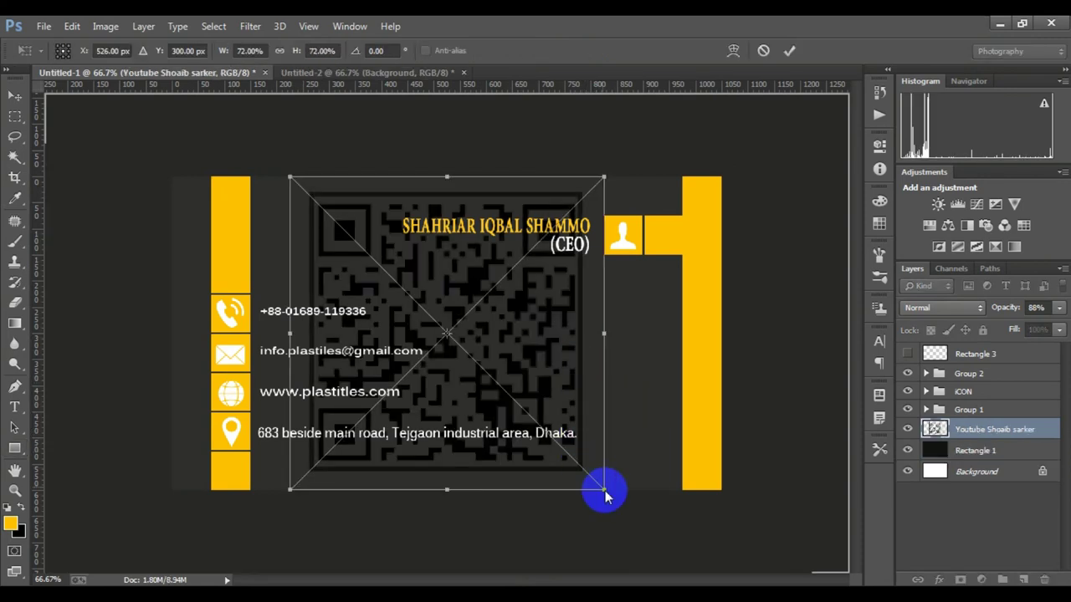
# - Scale the QR code down and move it to the card's lower right
pyautogui.click(789, 50)
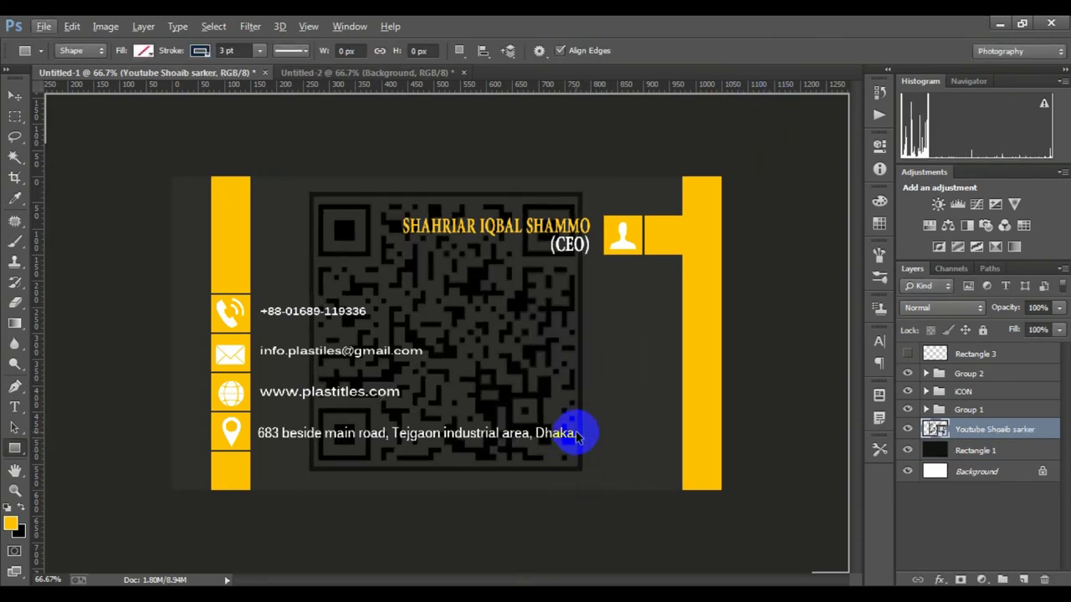
pyautogui.hotkey('ctrl', 't')
pyautogui.moveTo(607, 490); pyautogui.dragTo(481, 335)
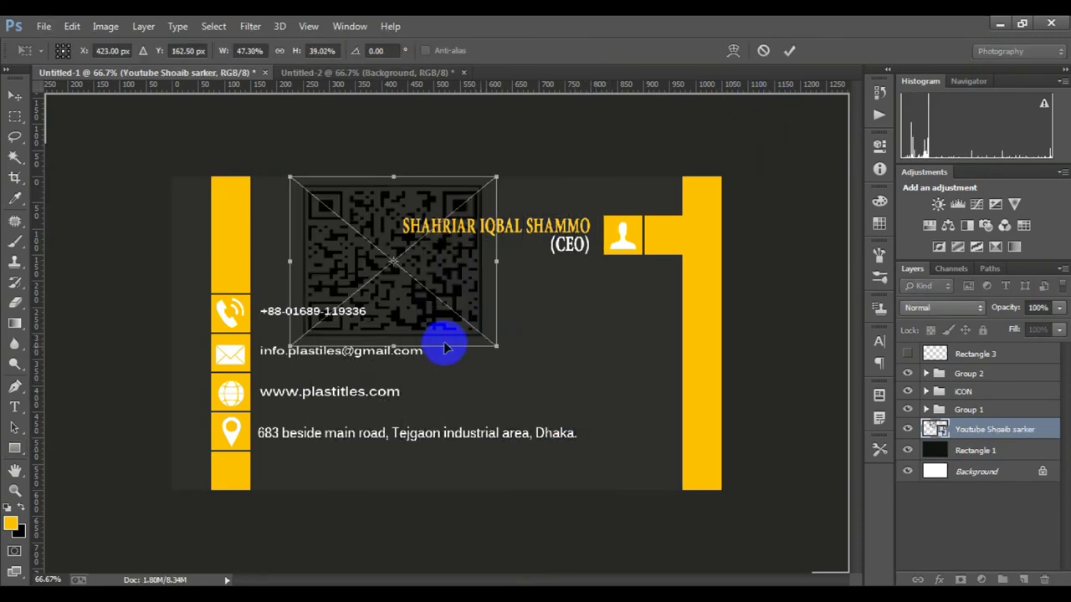
pyautogui.click(789, 50)
pyautogui.hotkey('ctrl', 't')
pyautogui.moveTo(623, 473)
pyautogui.mouseDown()
pyautogui.moveTo(502, 377)
pyautogui.moveTo(641, 360)
pyautogui.mouseUp()
pyautogui.moveTo(646, 403)
pyautogui.mouseDown()
pyautogui.moveTo(630, 381)
pyautogui.moveTo(651, 439)
pyautogui.moveTo(649, 426)
pyautogui.mouseUp()
pyautogui.moveTo(673, 475); pyautogui.dragTo(669, 463)
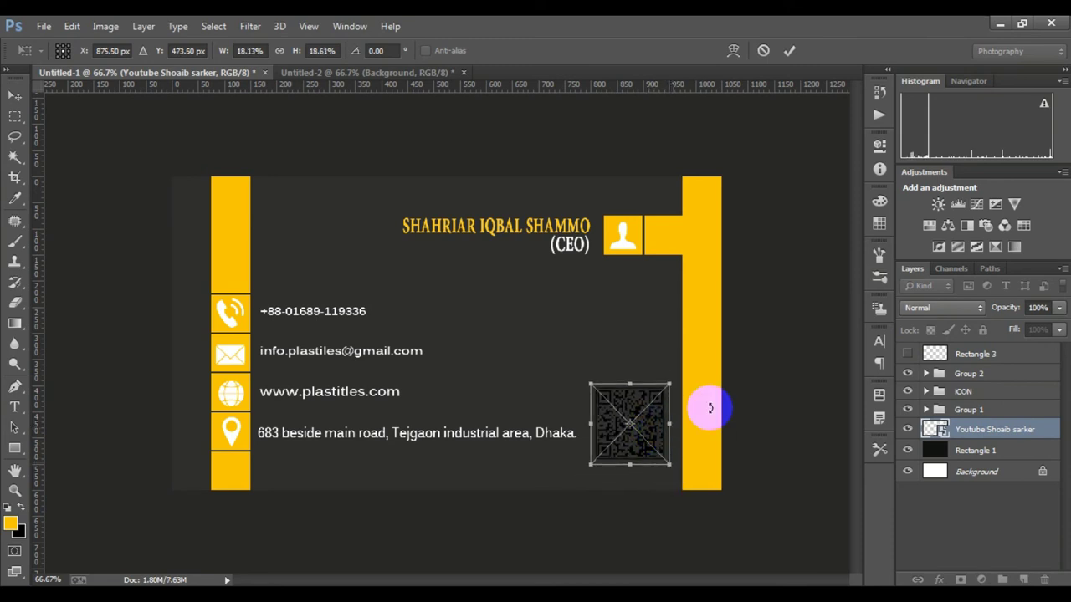
pyautogui.press('Return')
pyautogui.click(20, 509)
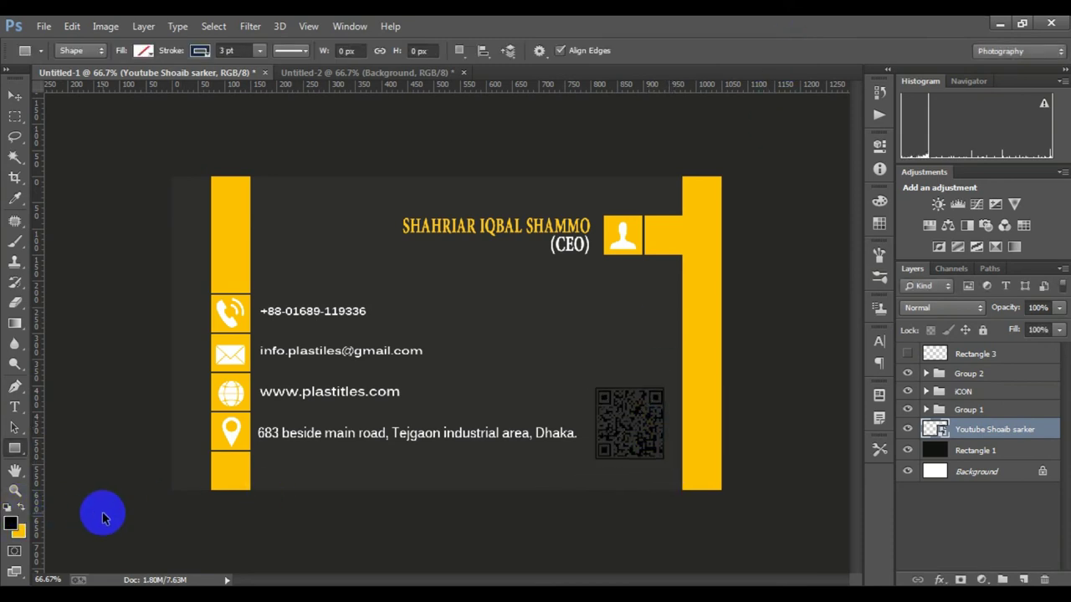
# - Rasterize the QR layer, fill it orange-gold, and shrink it to about 89%
pyautogui.rightClick(1002, 431)
pyautogui.click(748, 246)
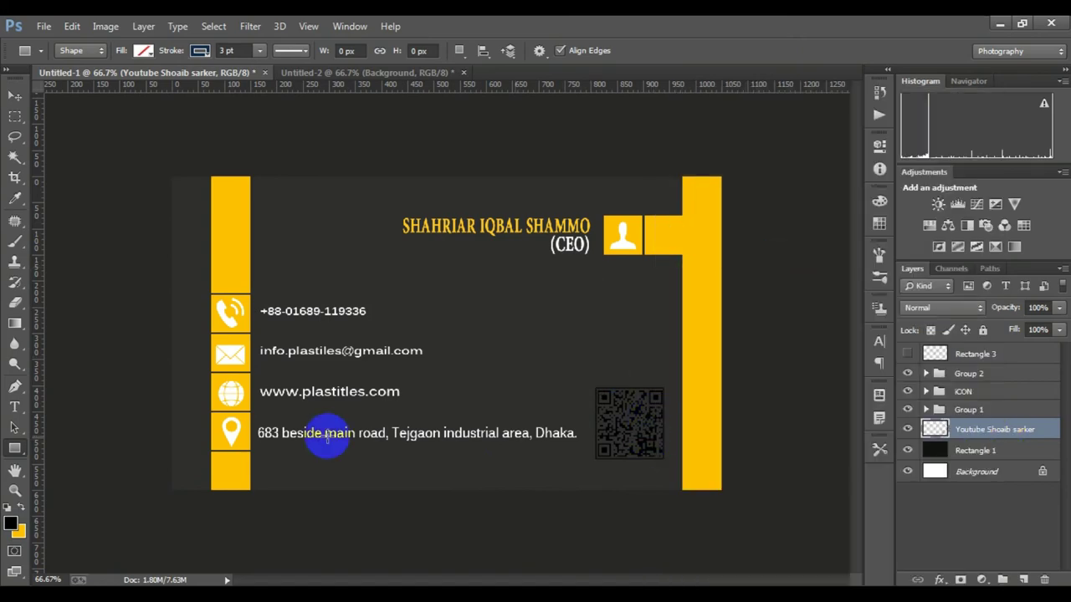
pyautogui.hotkey('ctrl', 'shift', 'BackSpace')
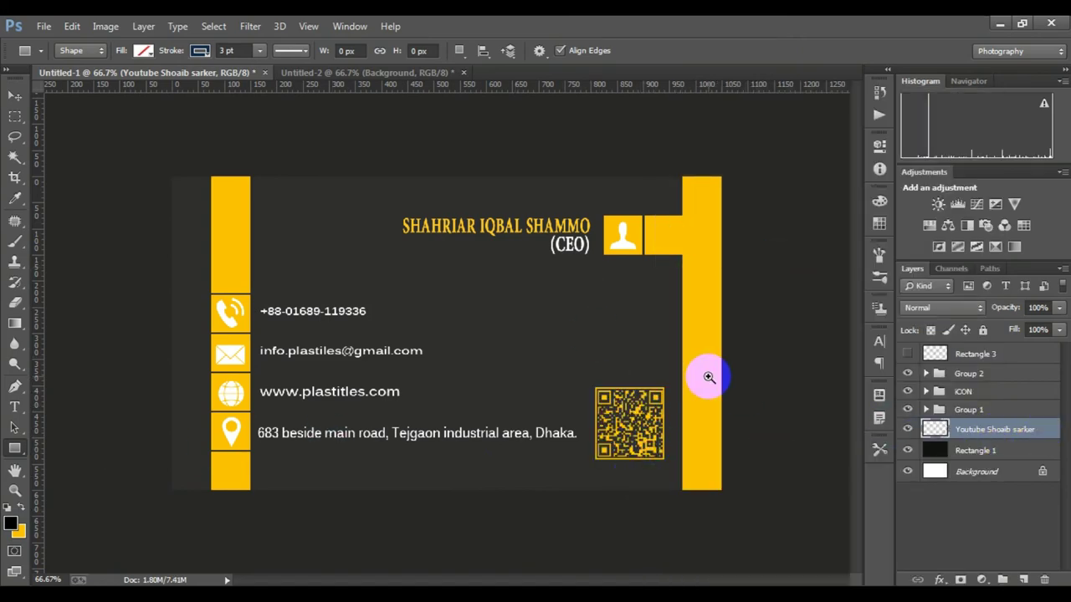
pyautogui.click(708, 377)
pyautogui.hotkey('ctrl', 't')
pyautogui.moveTo(657, 507); pyautogui.dragTo(604, 462)
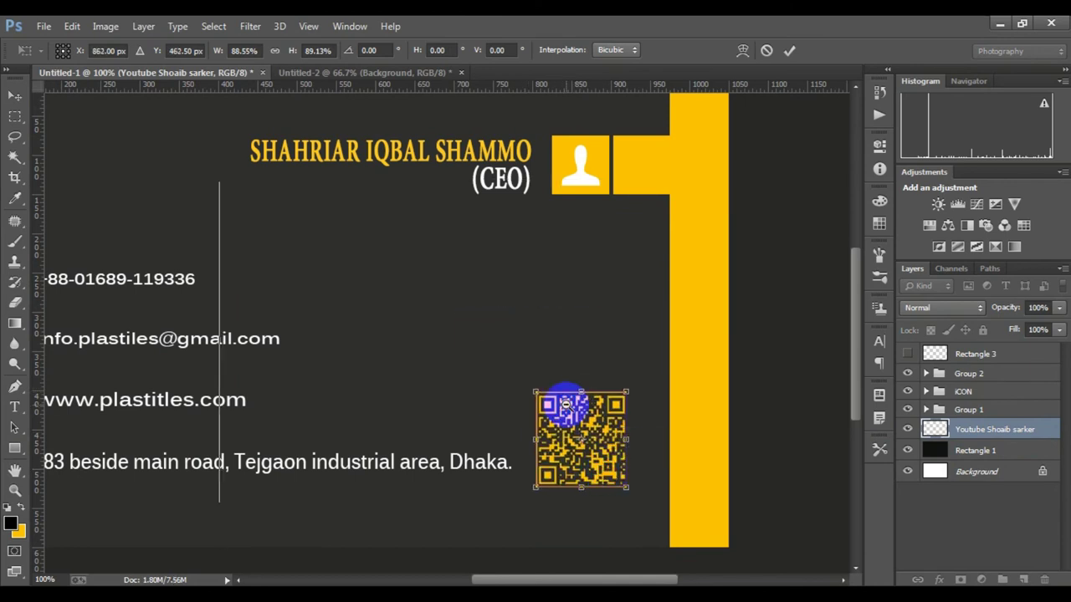
pyautogui.hotkey('ctrl', '-')
pyautogui.press('Return')
pyautogui.press('u')
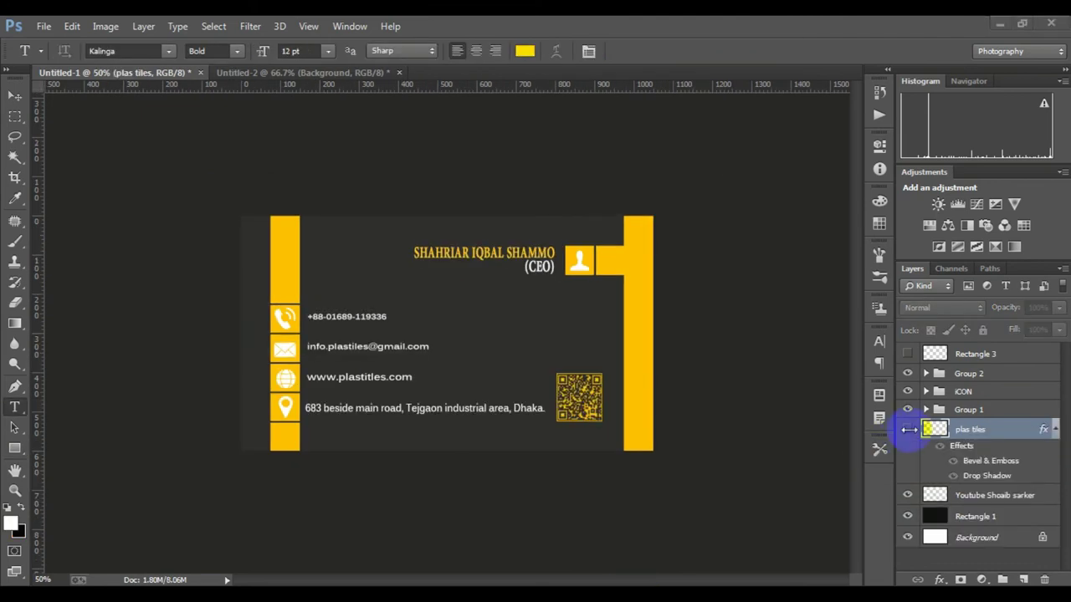
pyautogui.scroll(1, 419, 335)
pyautogui.scroll(-2, 507, 379)
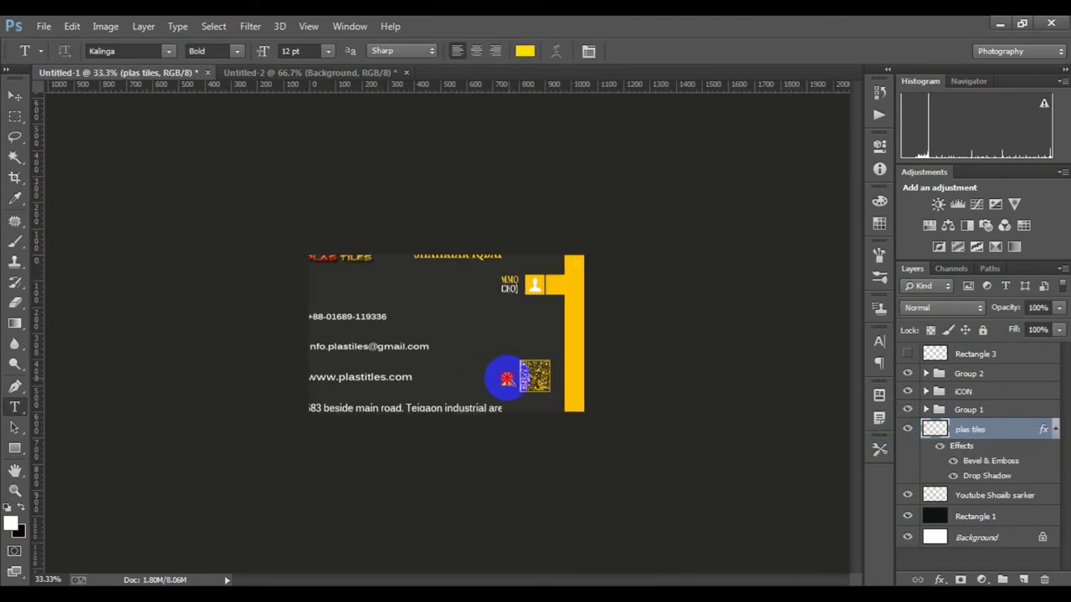
pyautogui.scroll(2, 459, 378)
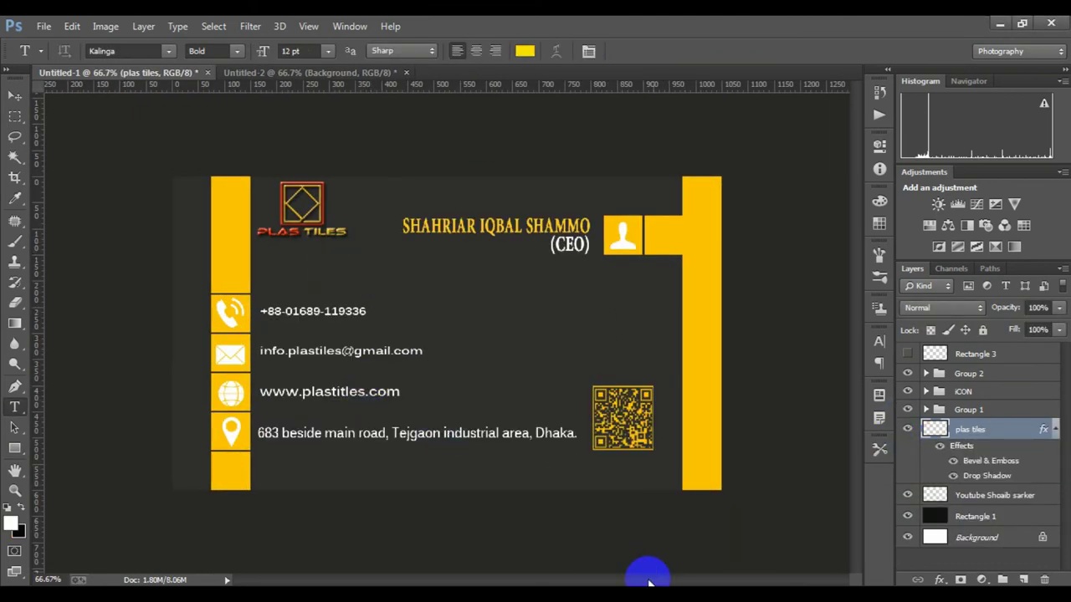
pyautogui.click(305, 73)
pyautogui.scroll(-1, 566, 390)
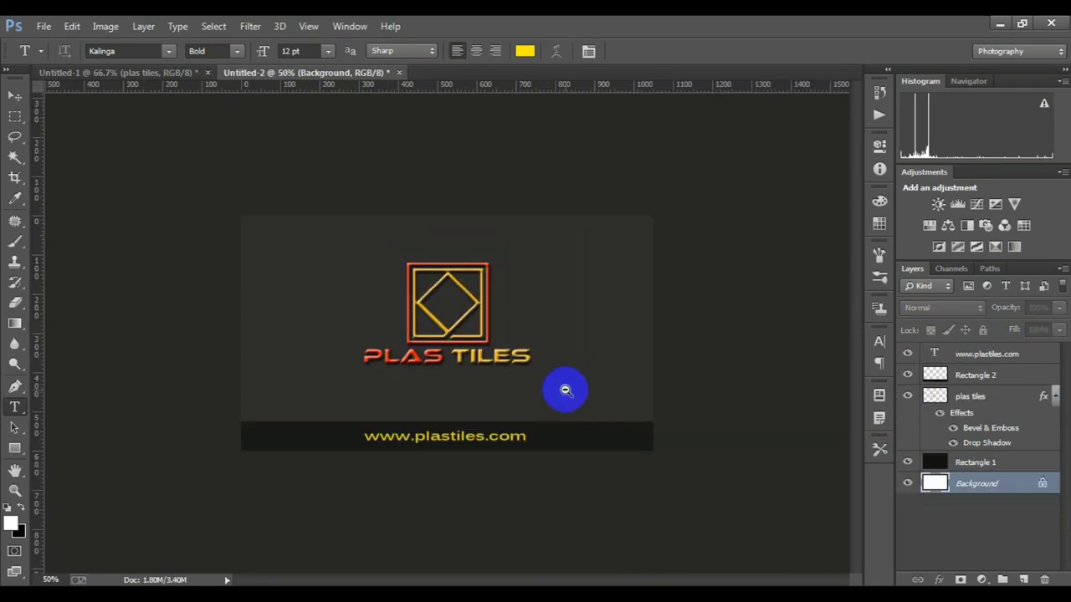
pyautogui.scroll(-1, 566, 390)
pyautogui.scroll(2, 471, 382)
pyautogui.click(986, 354)
pyautogui.click(879, 342)
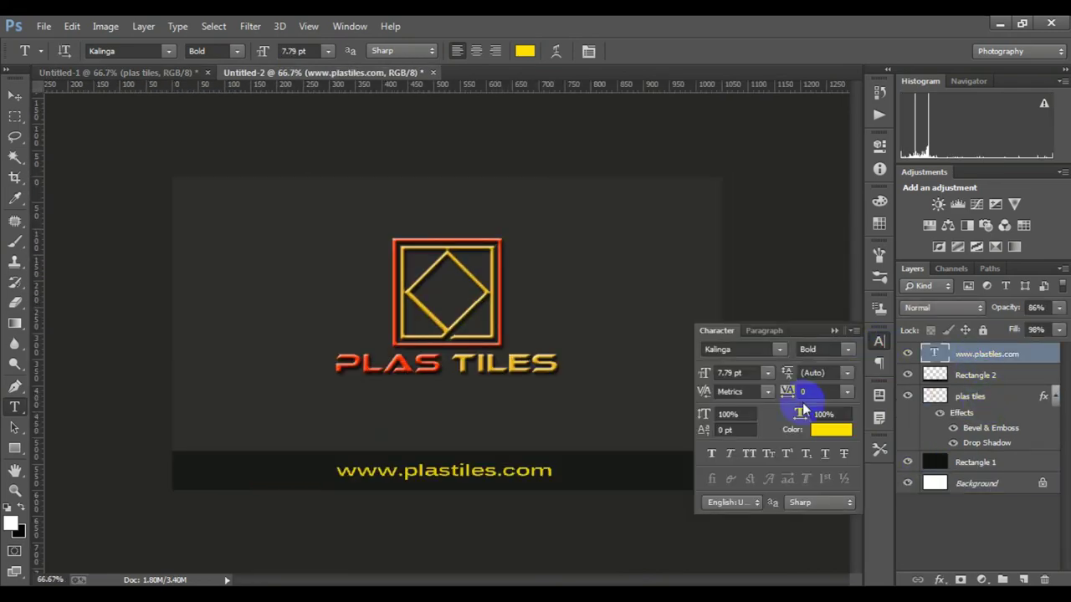
pyautogui.click(831, 429)
pyautogui.click(471, 282)
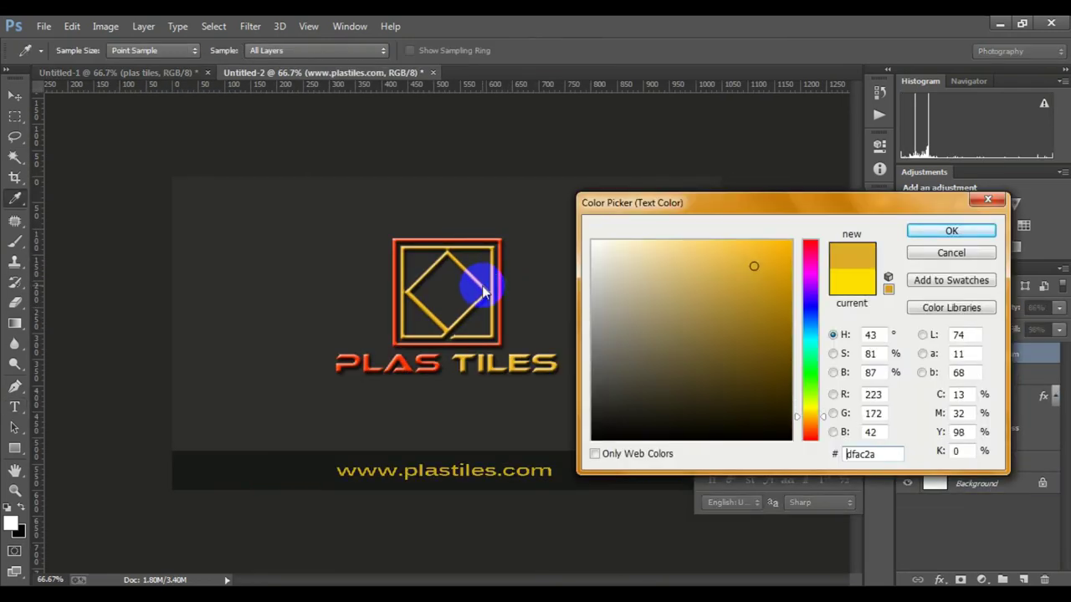
pyautogui.click(950, 233)
# - Give the website text a Bevel & Emboss effect and 100% fill
pyautogui.moveTo(1059, 329); pyautogui.dragTo(1063, 348)
pyautogui.rightClick(962, 354)
pyautogui.click(723, 299)
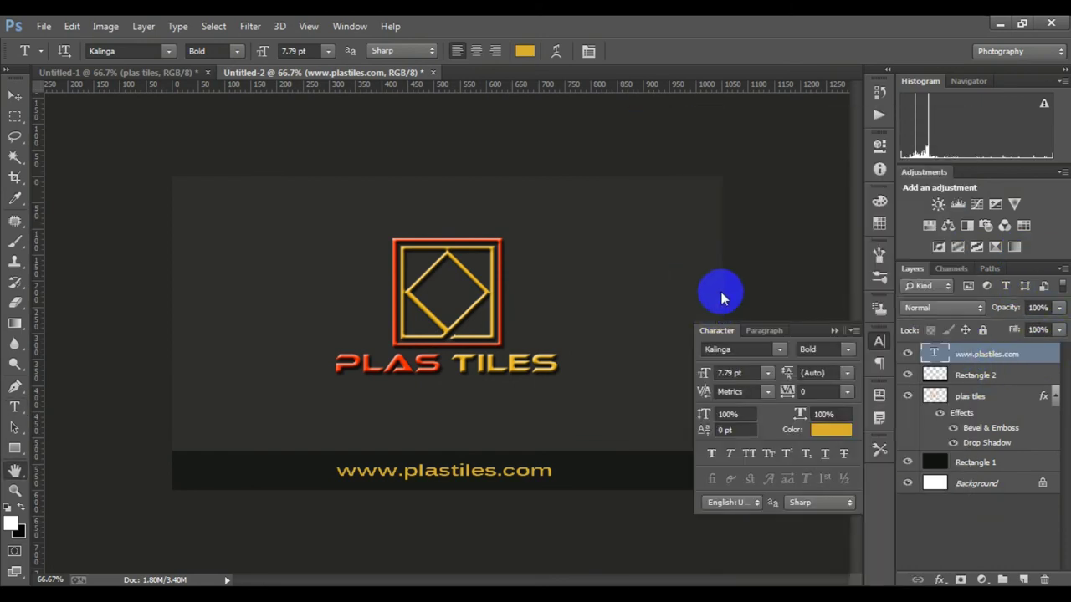
pyautogui.moveTo(557, 179); pyautogui.dragTo(819, 178)
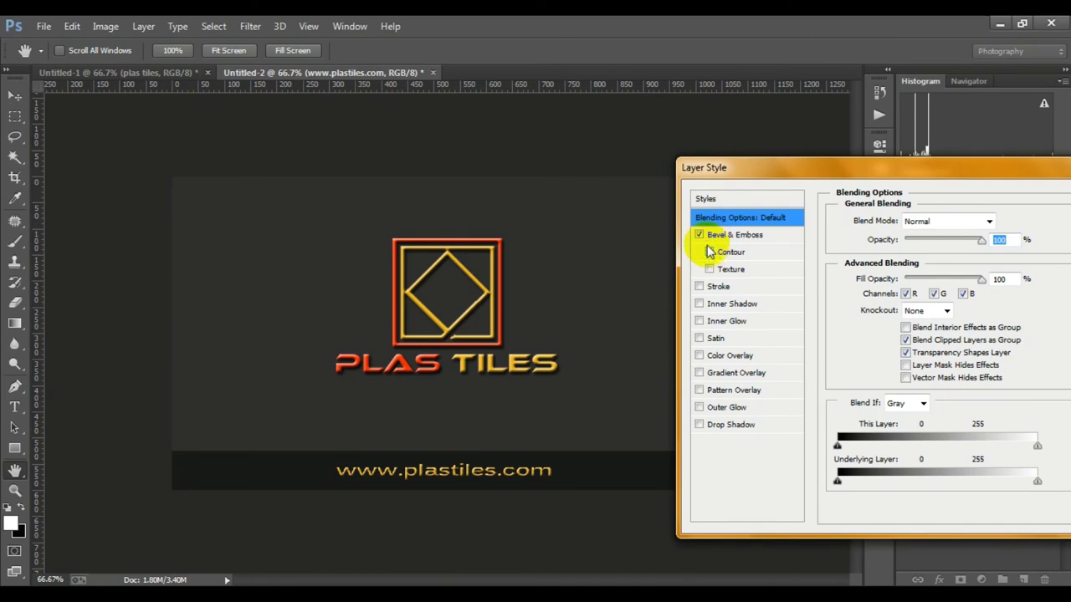
pyautogui.moveTo(693, 166); pyautogui.dragTo(496, 143)
pyautogui.click(929, 173)
pyautogui.click(880, 342)
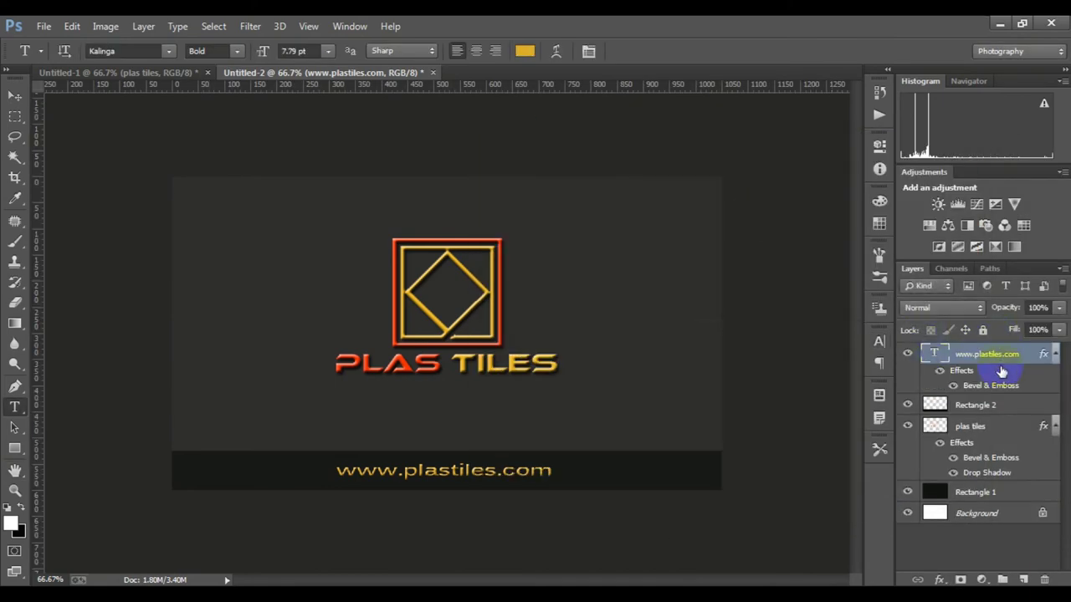
pyautogui.hotkey('ctrl', '-')
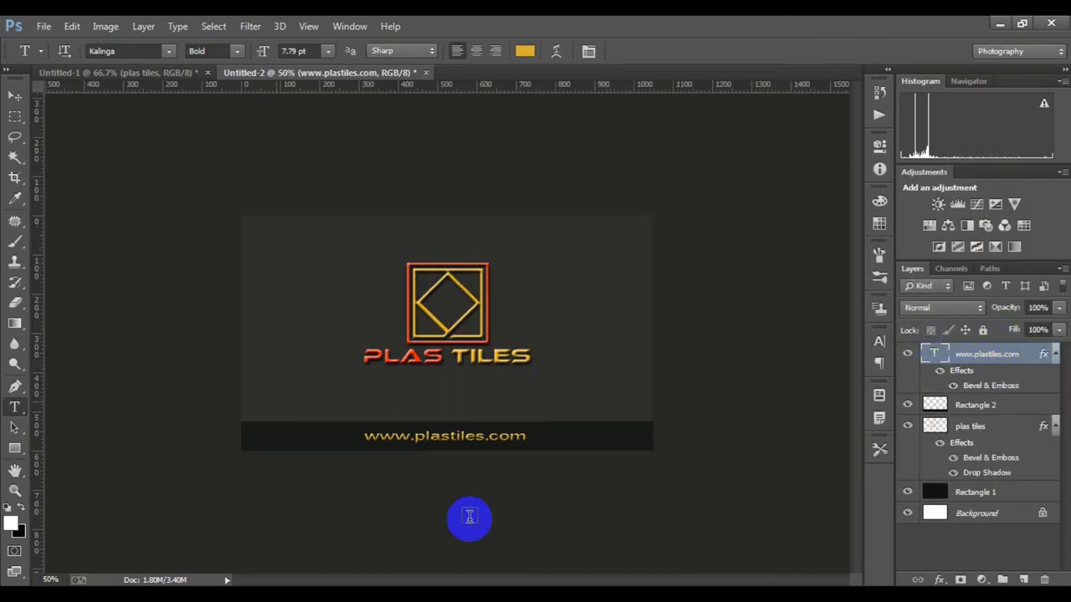
pyautogui.click(1041, 331)
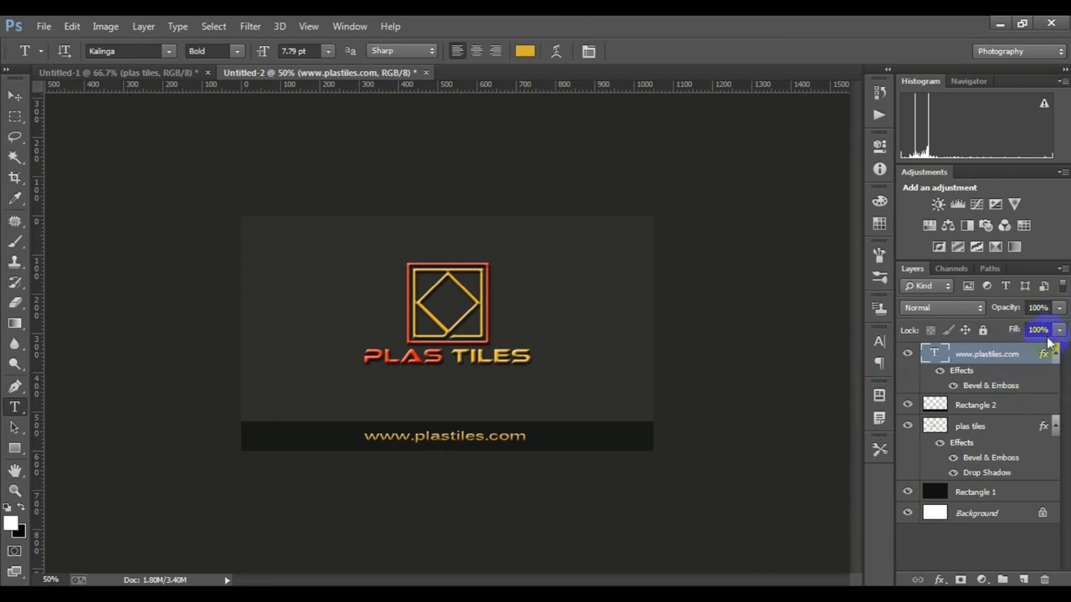